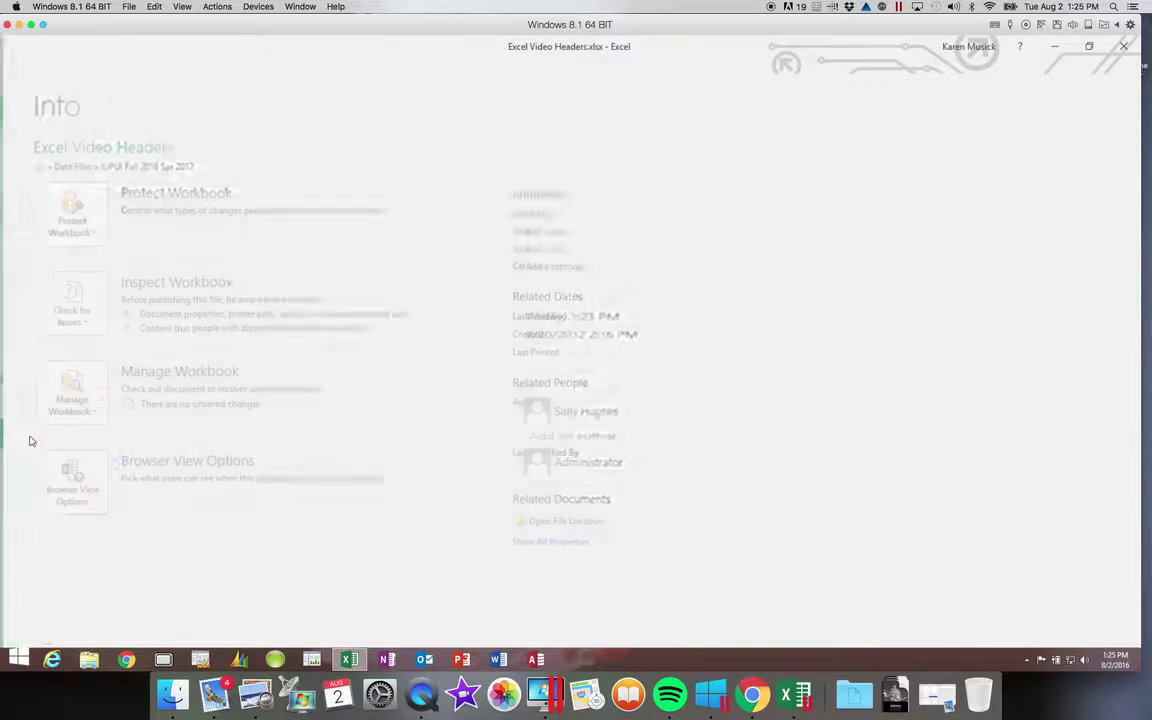
Step: Browse for a workbook to open, going to the Module folder under Data Files, IUPUI Fall 2016 Spr 2017, Excel2
{"action": "left_click", "coordinate": [27, 74]}
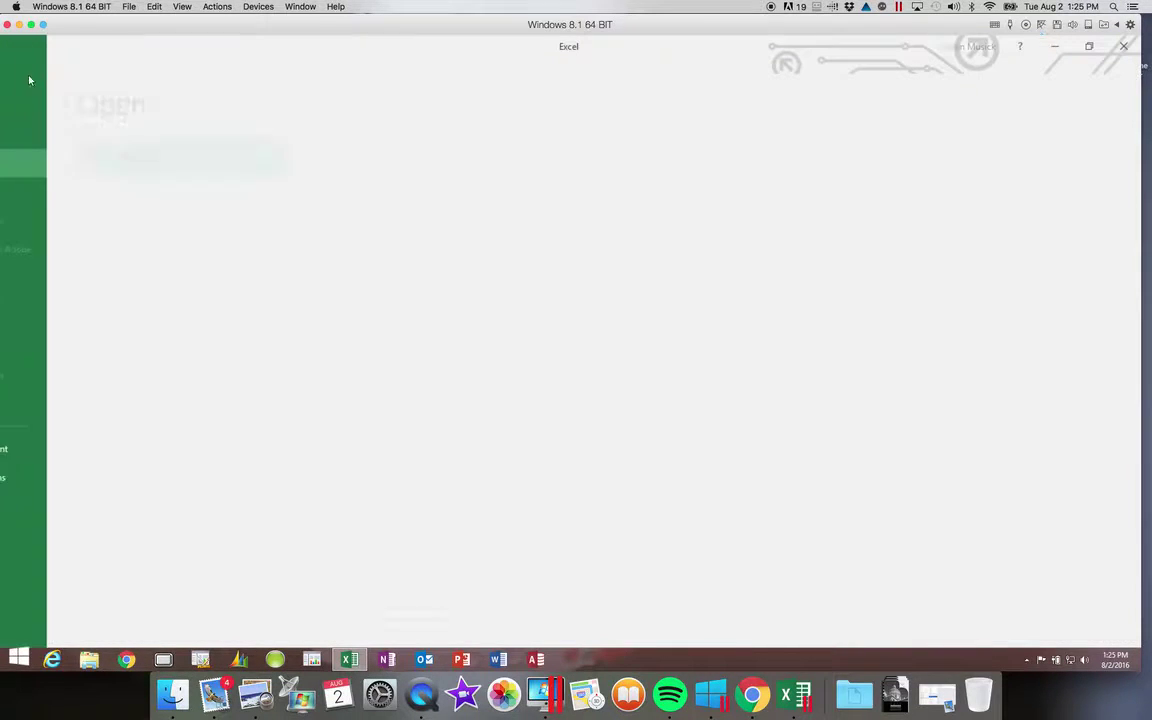
{"action": "left_click", "coordinate": [27, 165]}
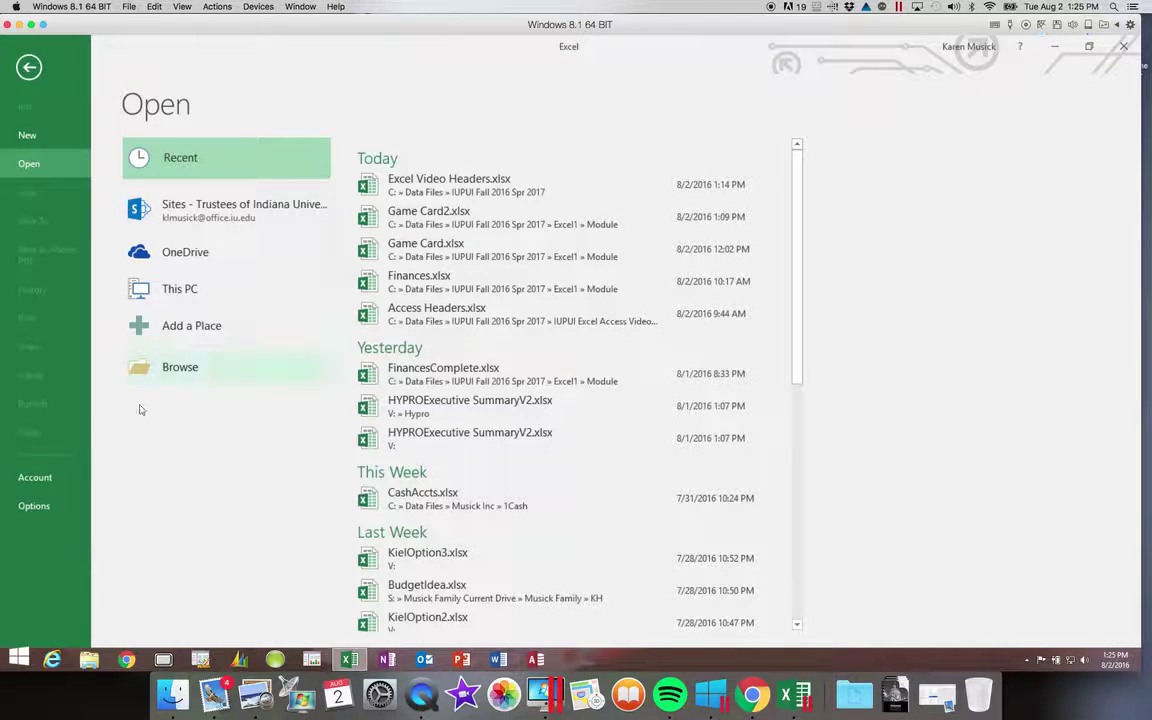
{"action": "left_click", "coordinate": [172, 370]}
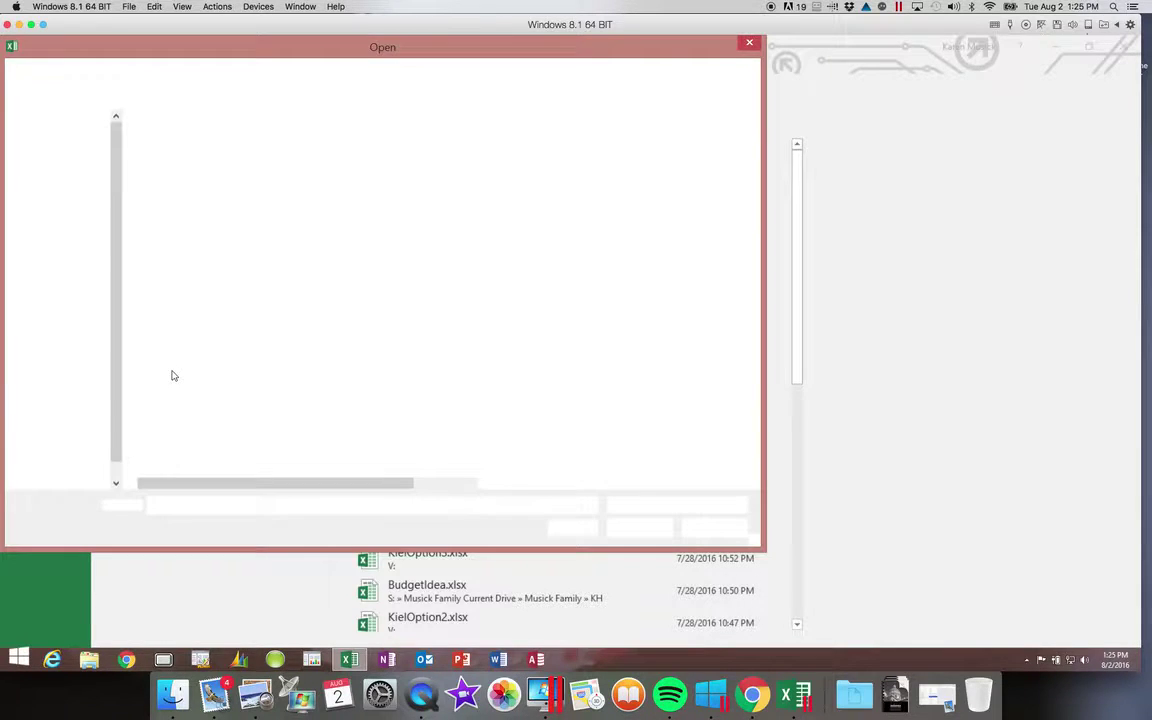
{"action": "left_click", "coordinate": [199, 156]}
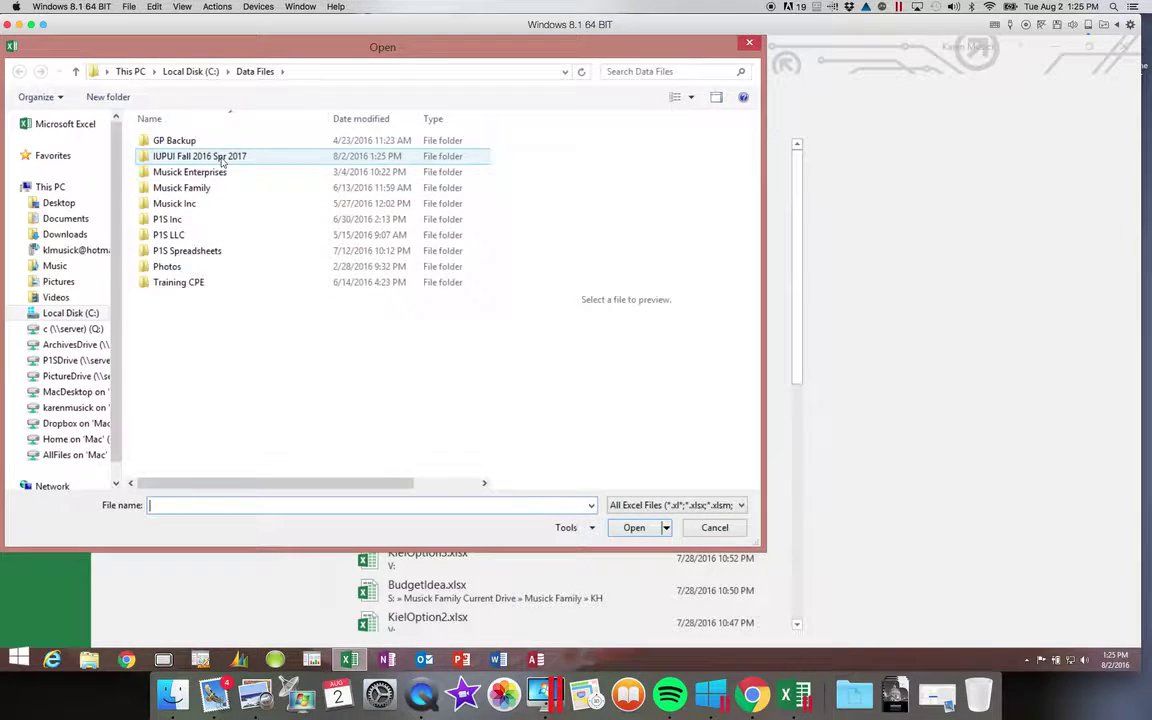
{"action": "left_click", "coordinate": [201, 156]}
{"action": "left_click", "coordinate": [147, 156]}
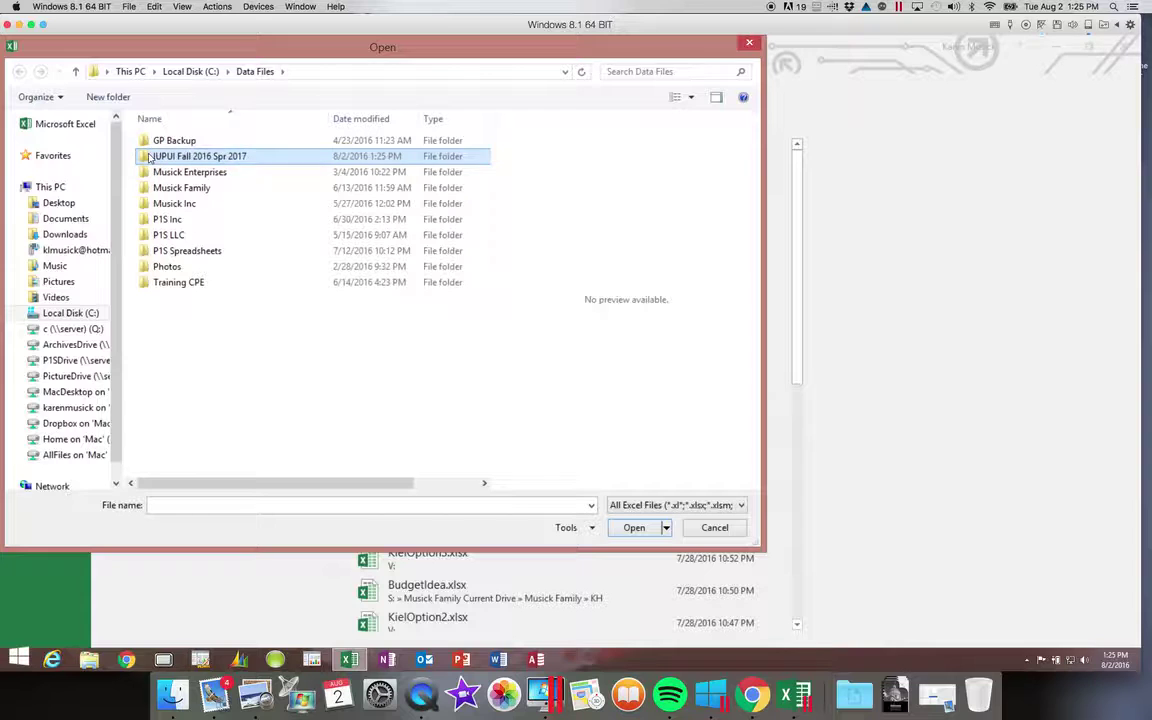
{"action": "double_click", "coordinate": [147, 156]}
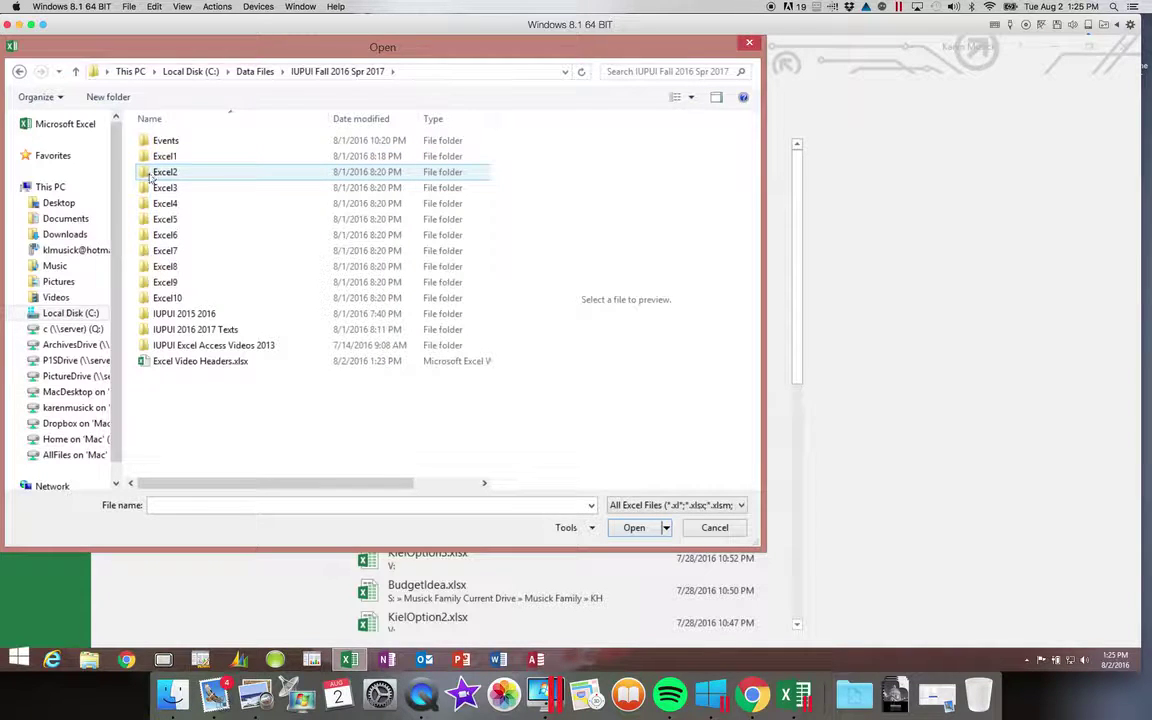
{"action": "double_click", "coordinate": [147, 176]}
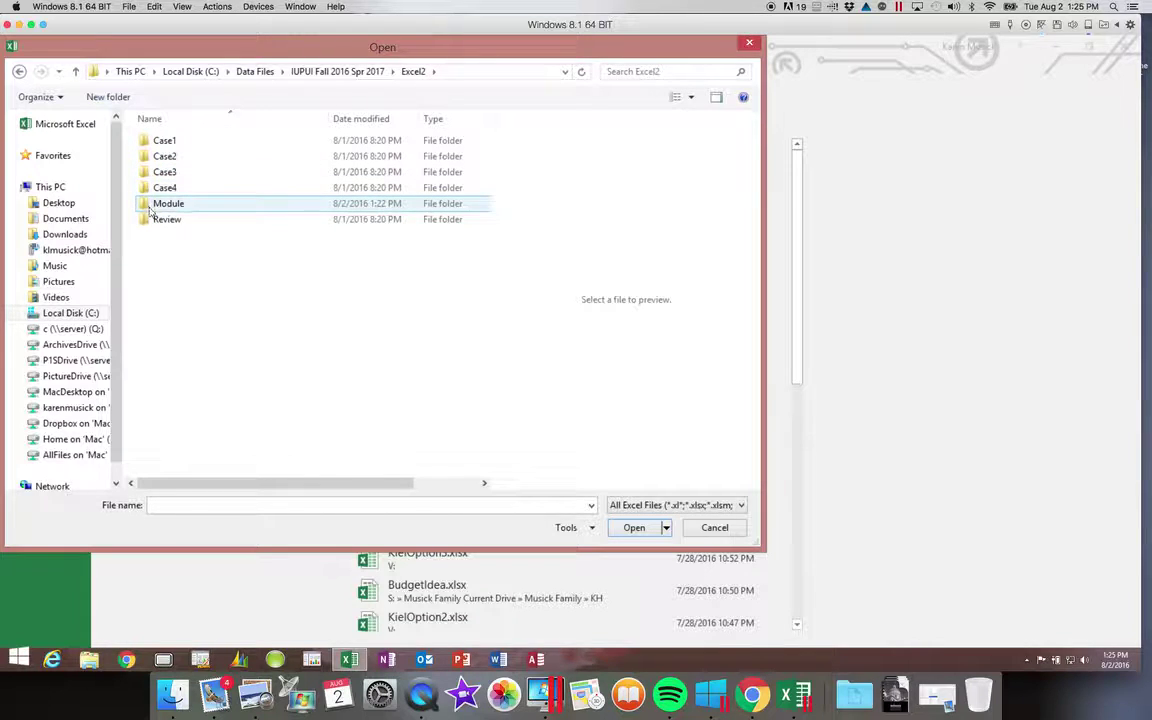
{"action": "left_click", "coordinate": [145, 206]}
{"action": "double_click", "coordinate": [145, 206]}
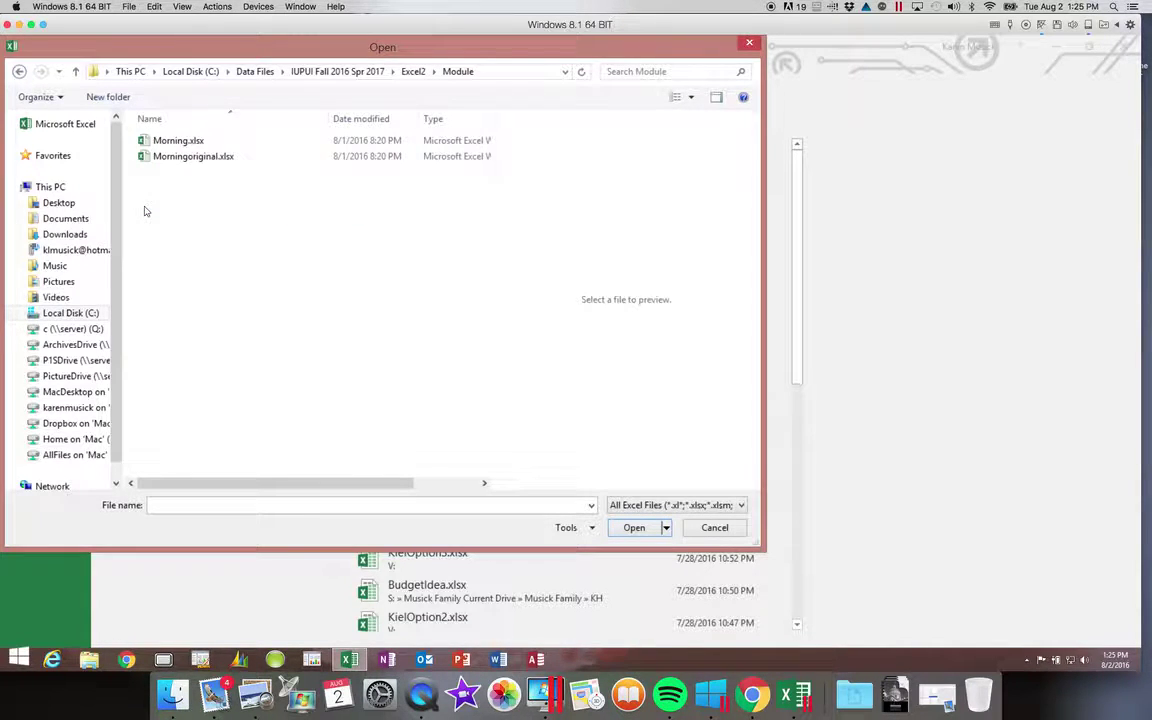
Step: Open the Morning.xlsx workbook and enable editing for it
{"action": "left_click", "coordinate": [143, 142]}
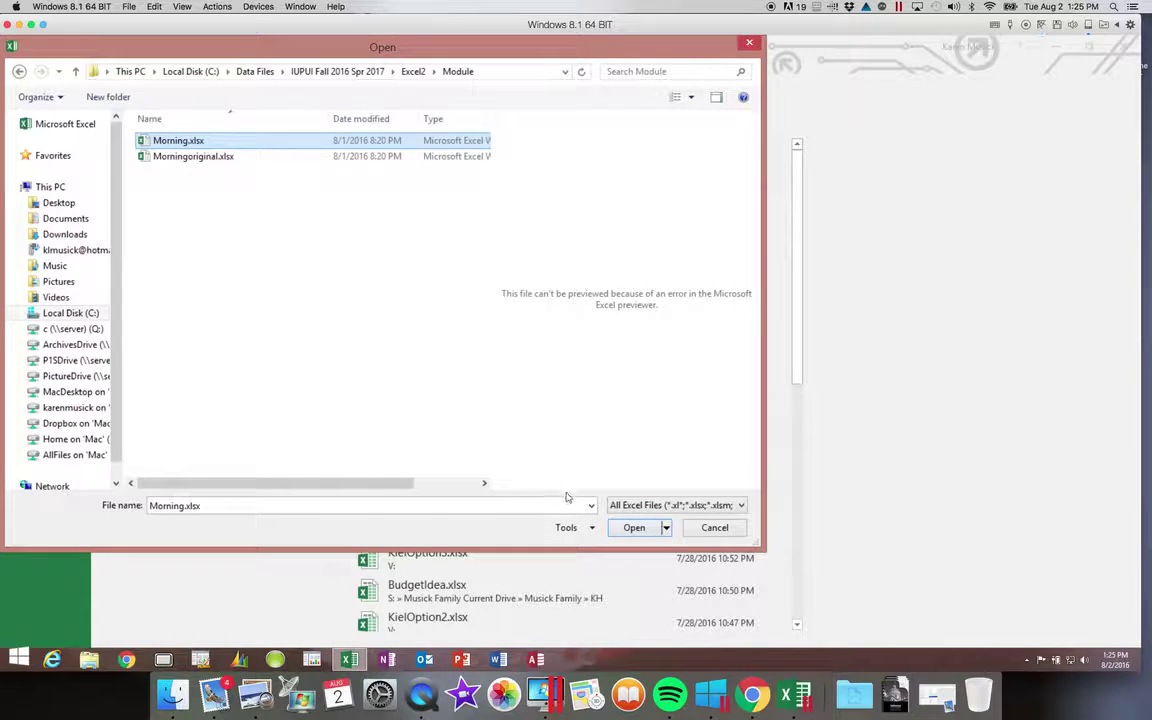
{"action": "left_click", "coordinate": [634, 530]}
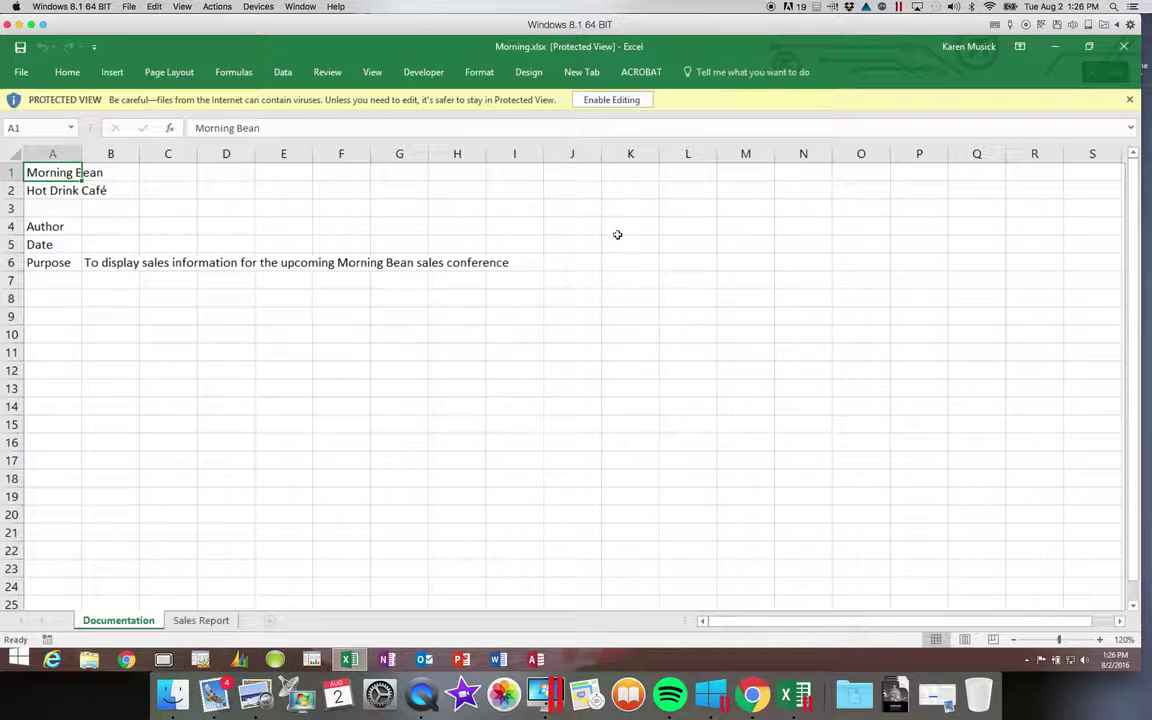
{"action": "left_click", "coordinate": [616, 101]}
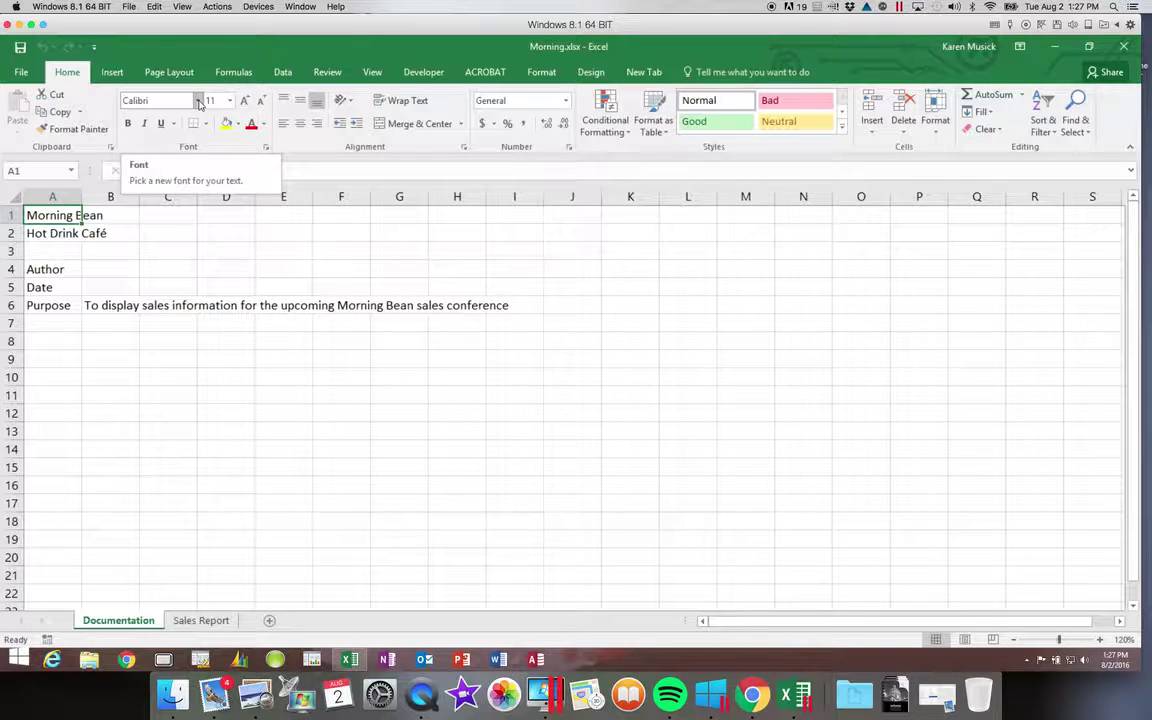
Step: Set the Morning Bean title in cell A1 to the Calibri Light font at size 26
{"action": "left_click", "coordinate": [199, 101]}
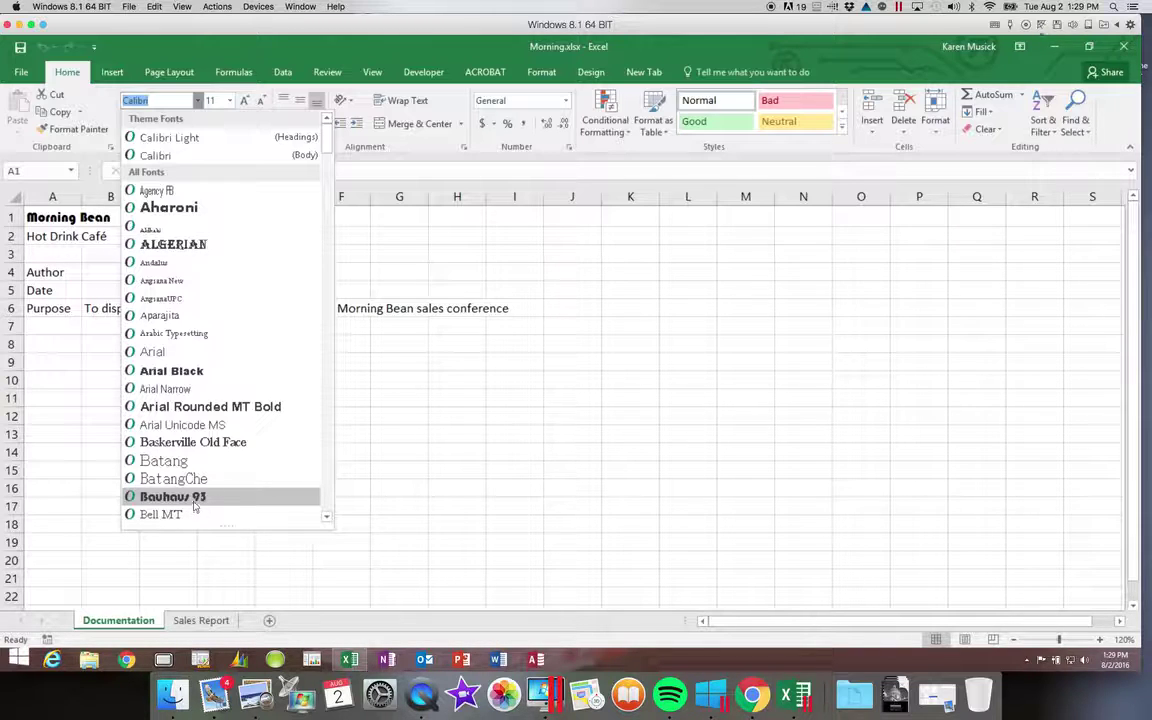
{"action": "left_click", "coordinate": [193, 501]}
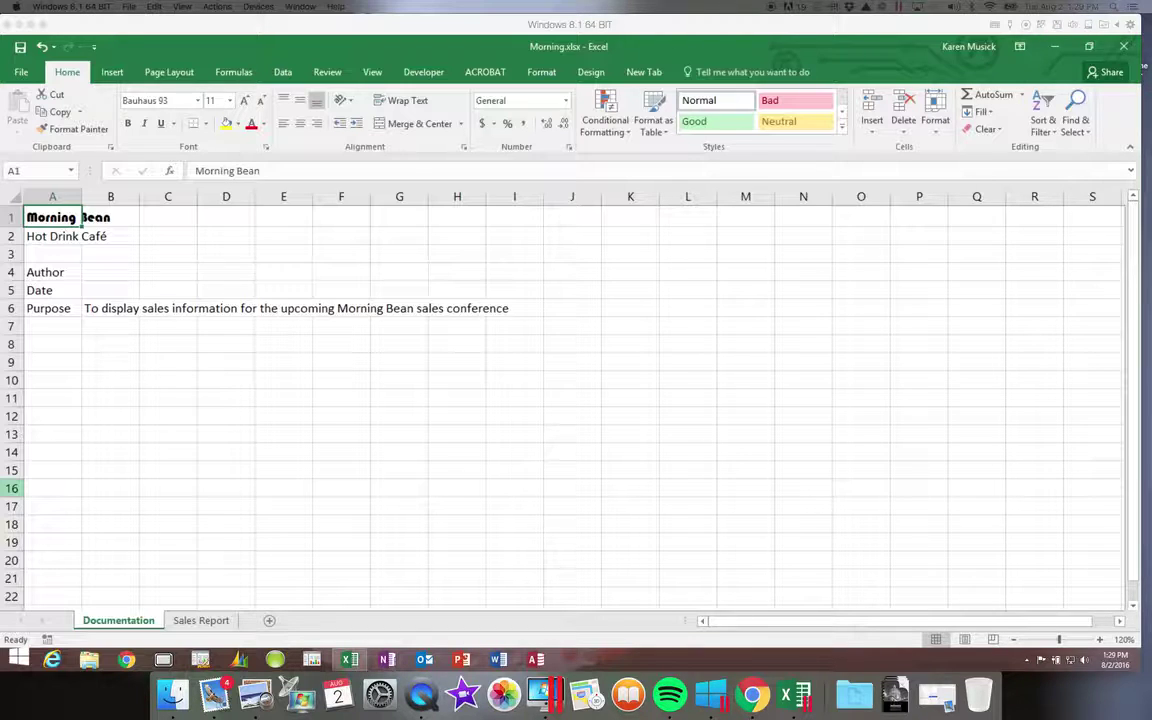
{"action": "left_click", "coordinate": [198, 100]}
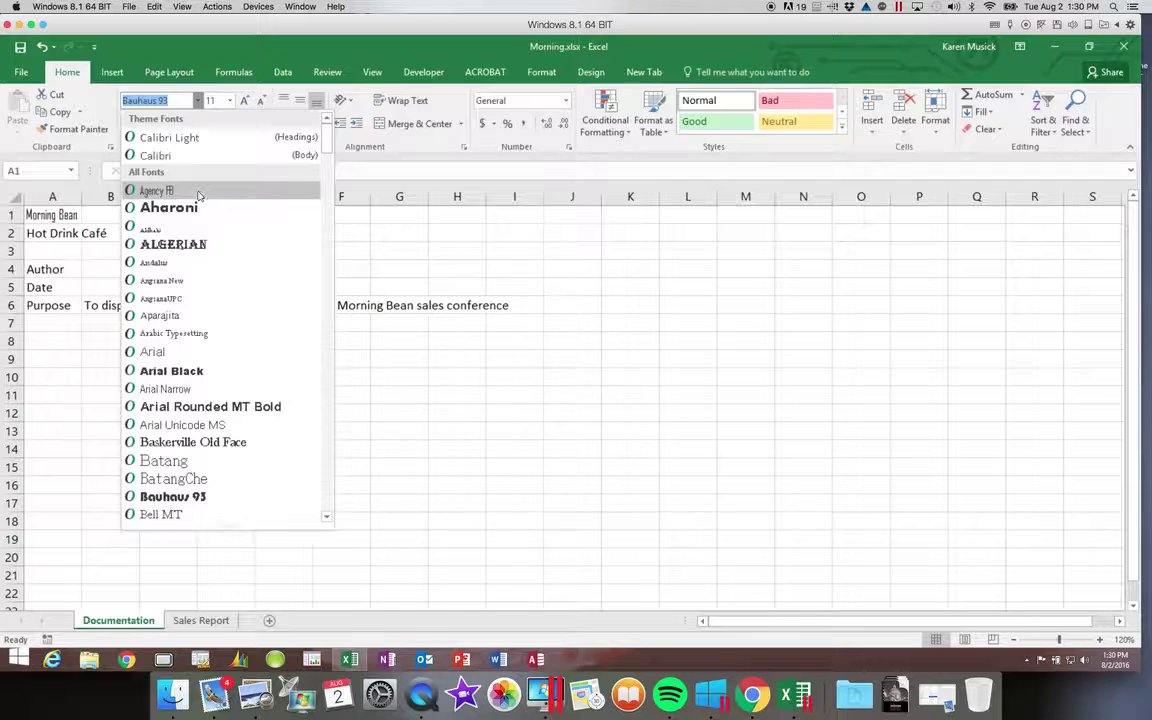
{"action": "left_click", "coordinate": [204, 140]}
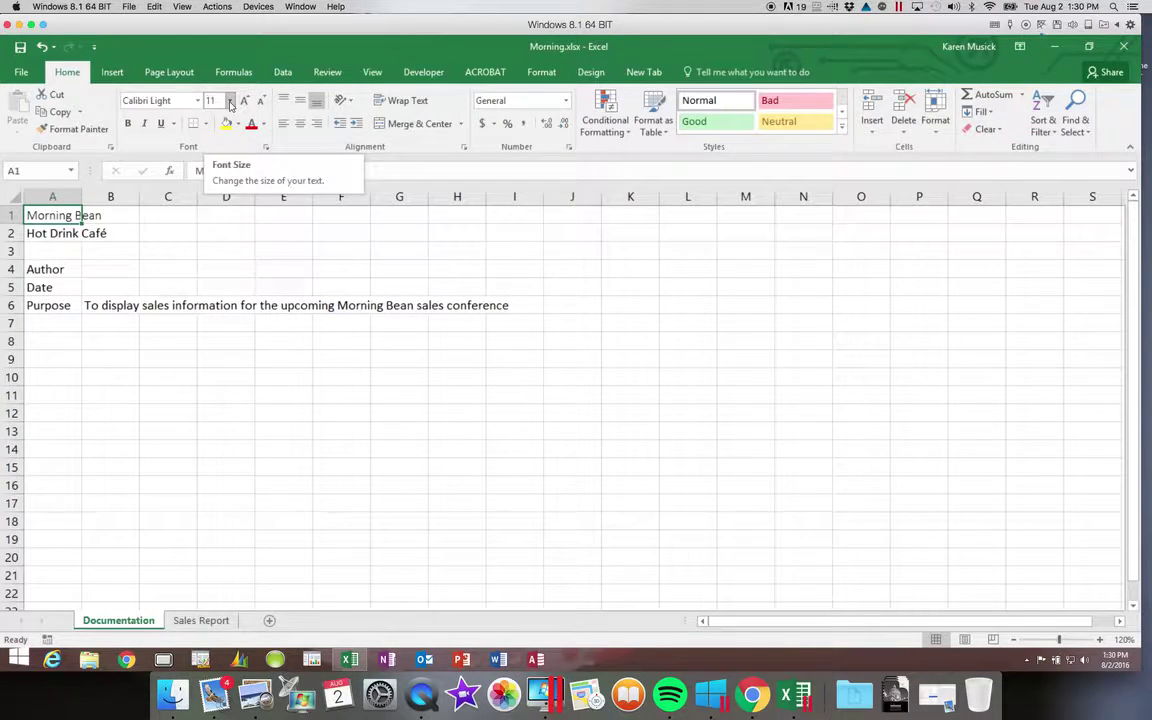
{"action": "left_click", "coordinate": [230, 103]}
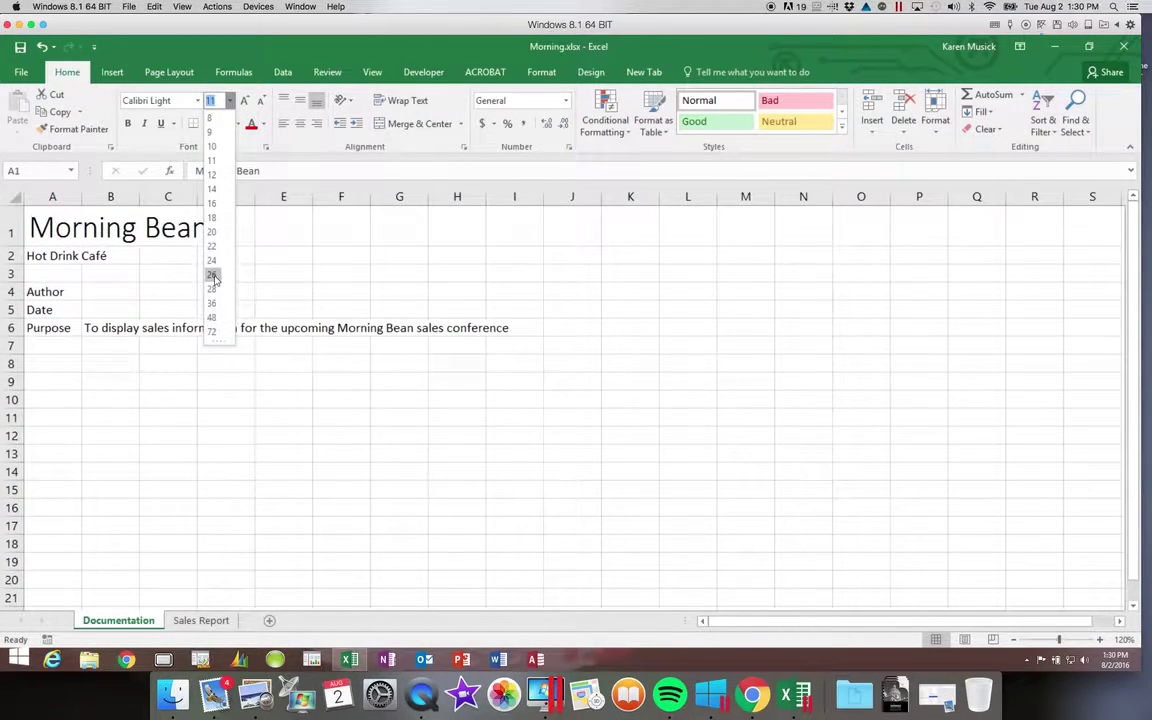
{"action": "left_click", "coordinate": [213, 275]}
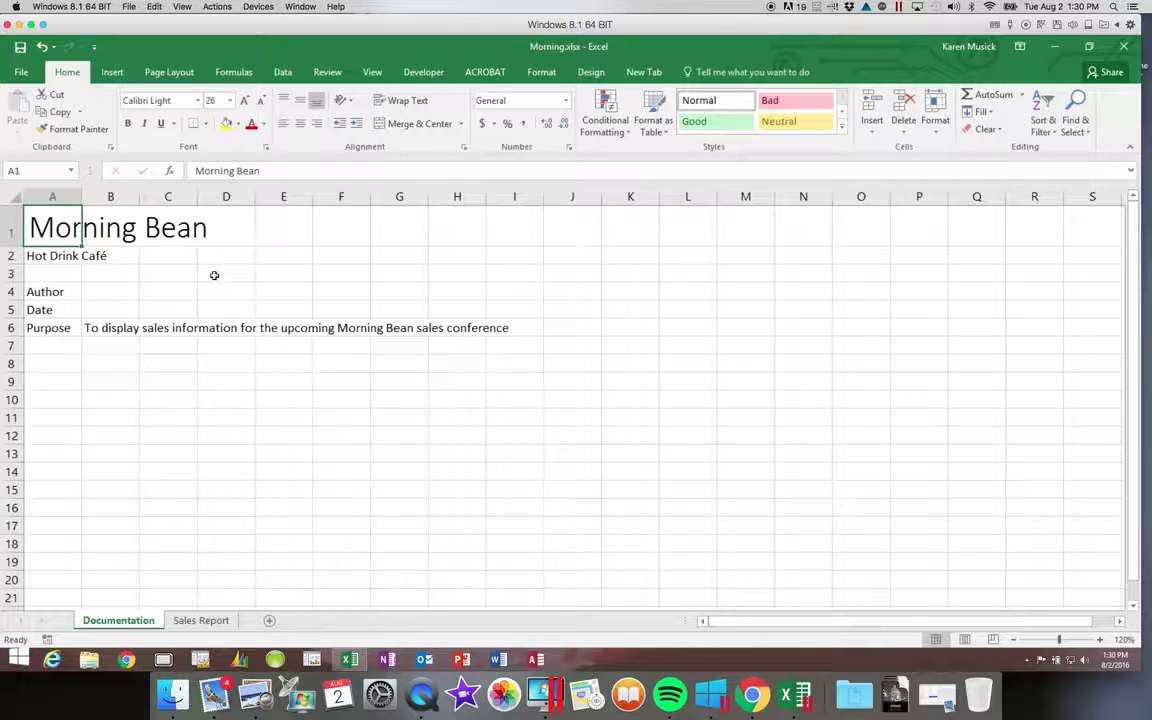
Step: Make the Morning Bean title in cell A1 bold
{"action": "left_click", "coordinate": [127, 123]}
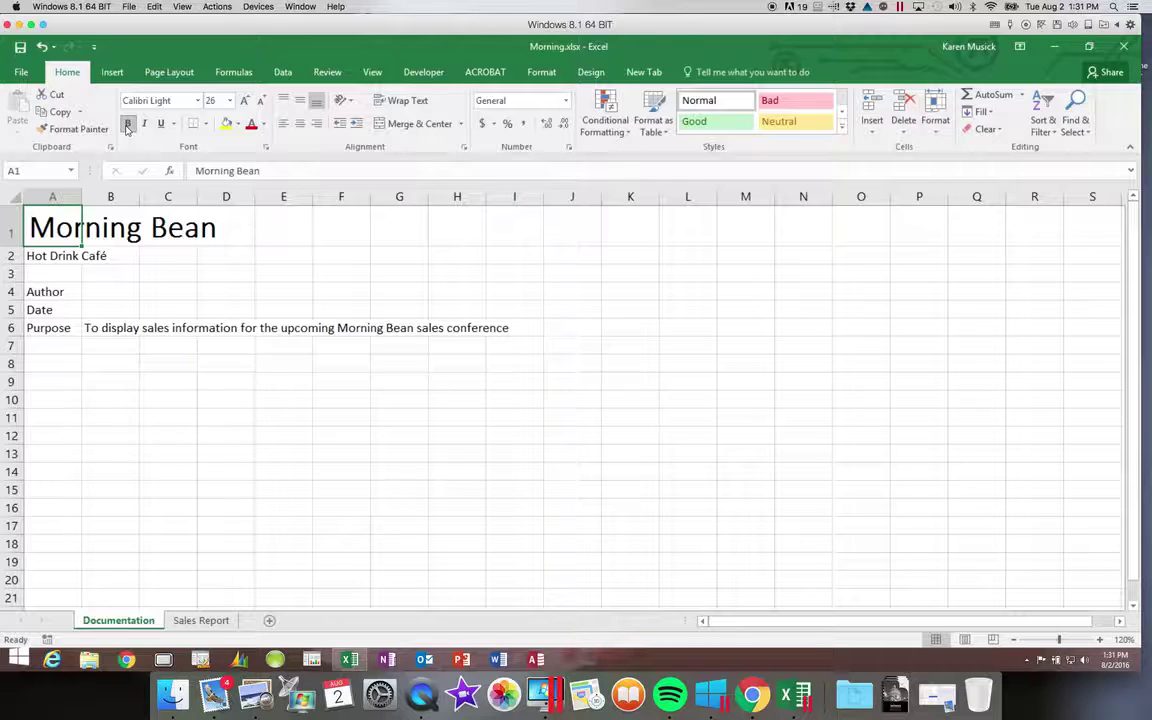
{"action": "left_click", "coordinate": [93, 47]}
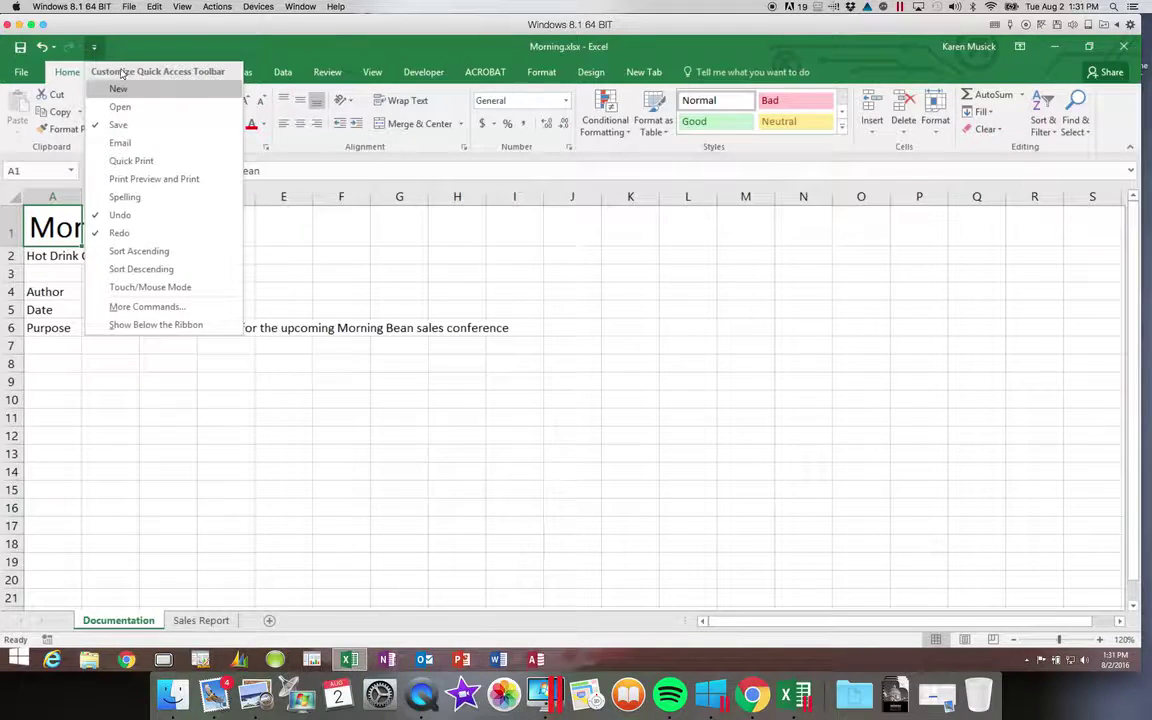
{"action": "left_click", "coordinate": [95, 48]}
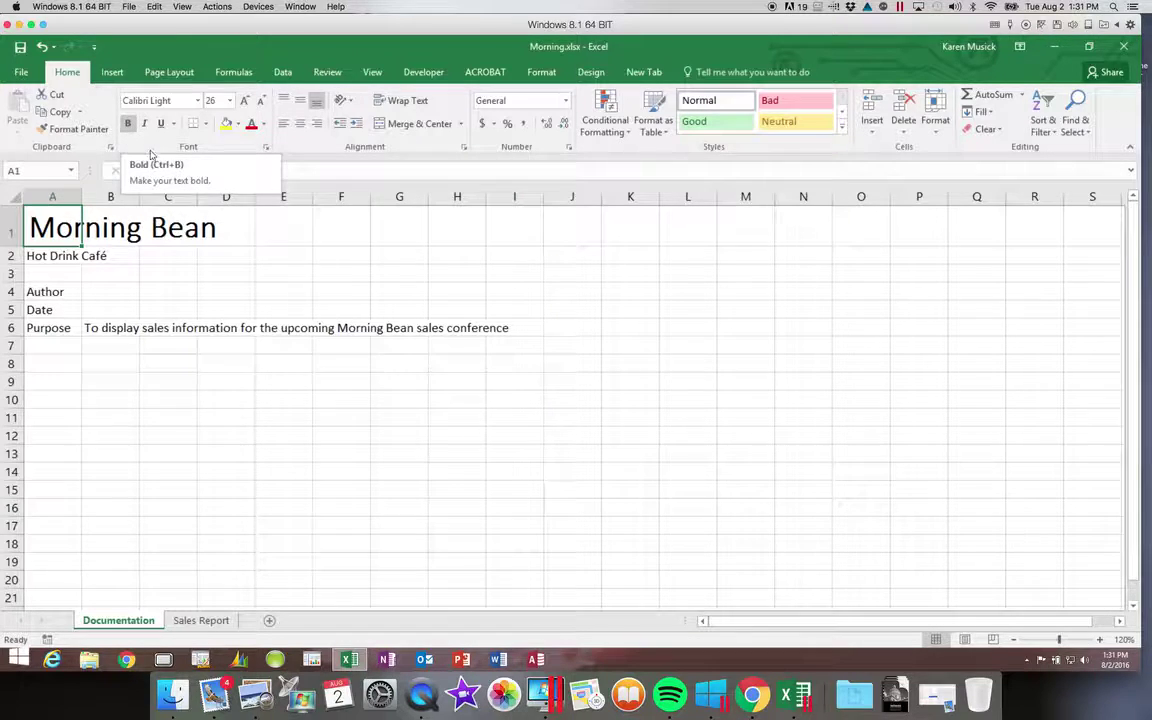
{"action": "left_click", "coordinate": [128, 124]}
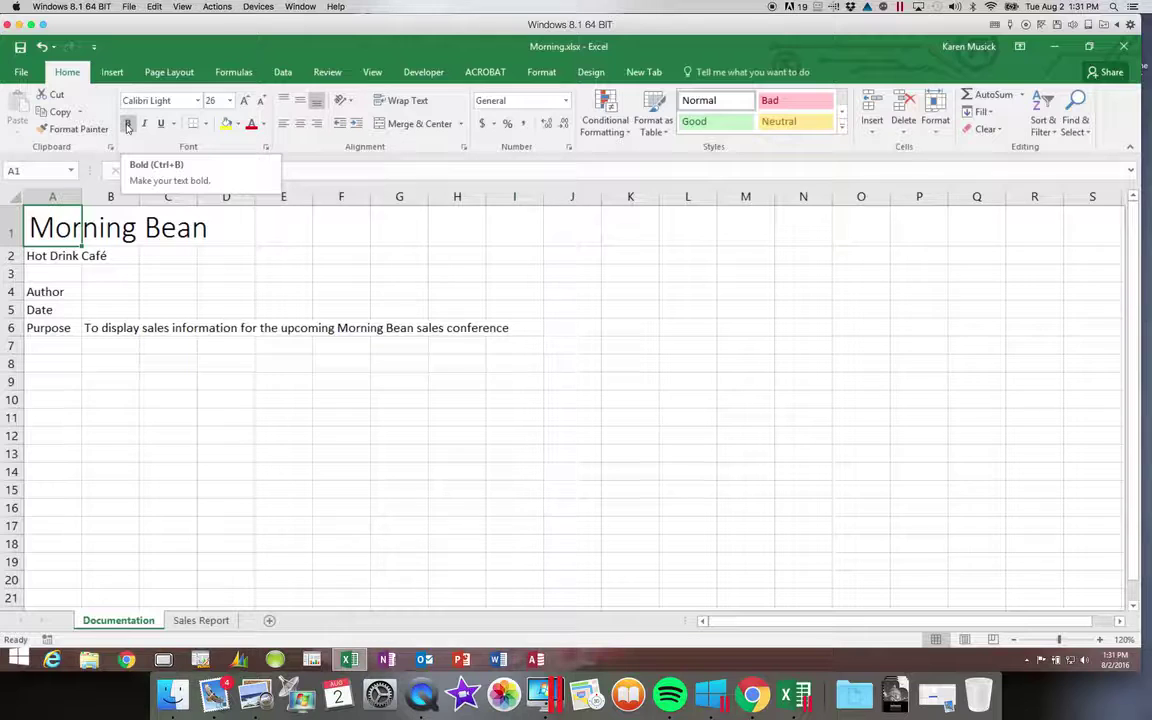
{"action": "left_click", "coordinate": [127, 124]}
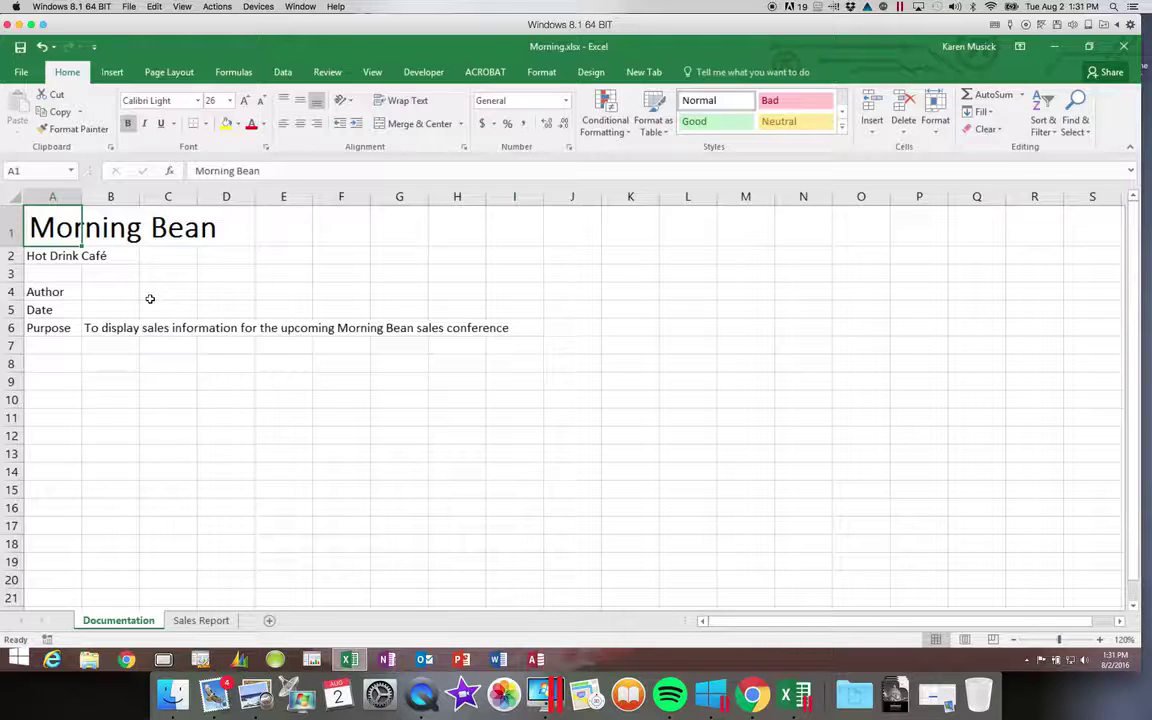
Step: Format the Hot Drink Café subtitle in cell A2 as size 18 italic
{"action": "left_click", "coordinate": [63, 258]}
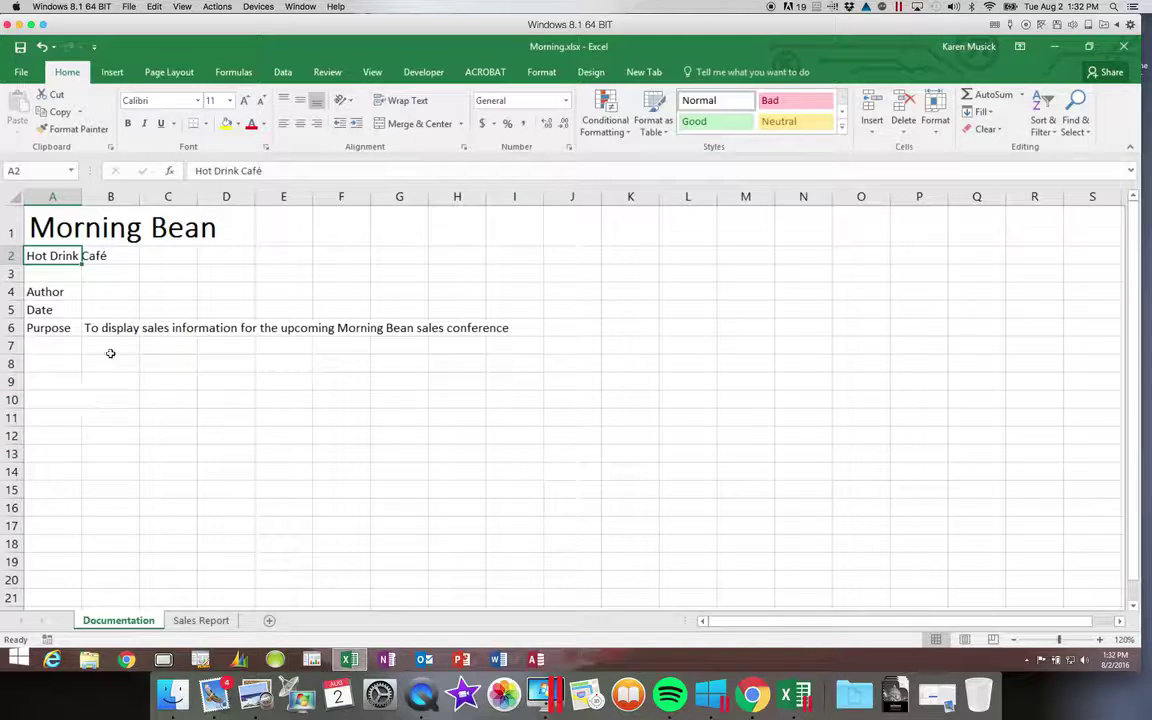
{"action": "left_click", "coordinate": [231, 101]}
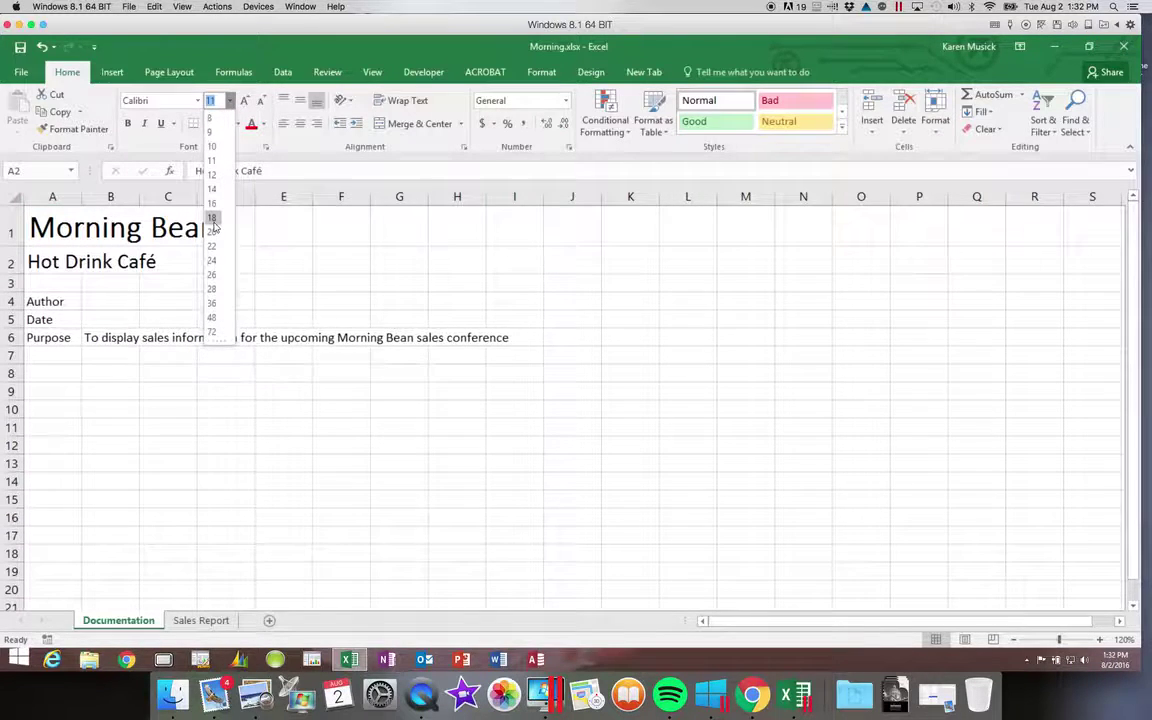
{"action": "left_click", "coordinate": [212, 218]}
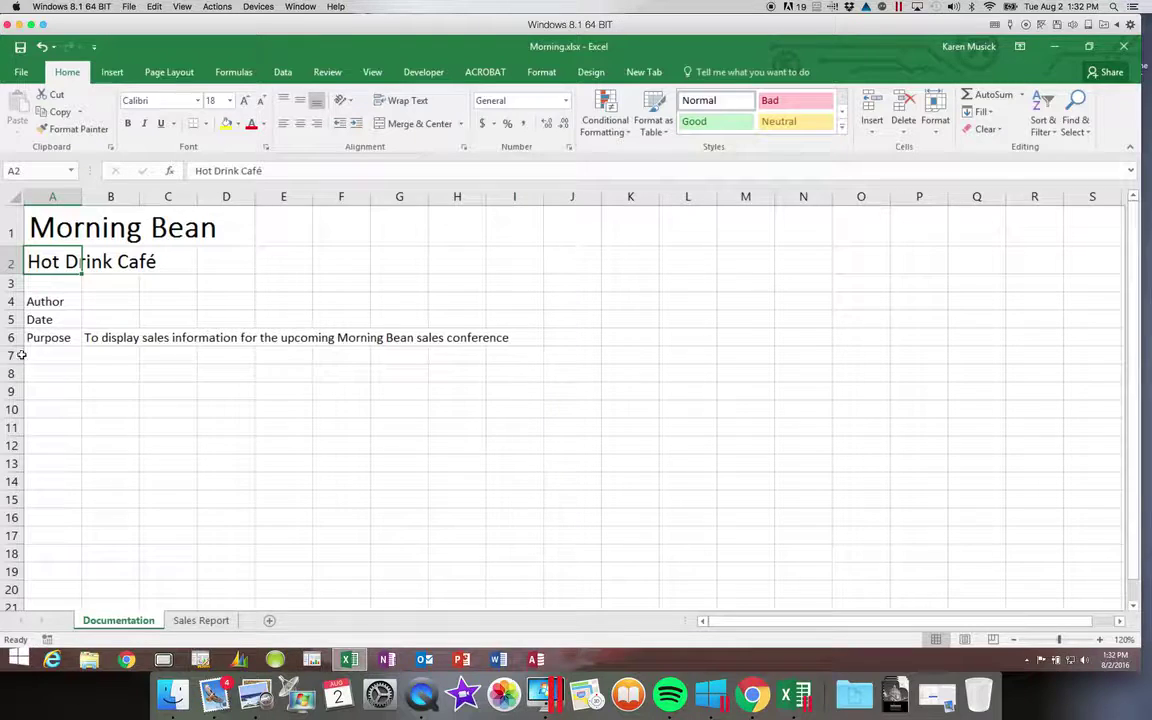
{"action": "left_click", "coordinate": [145, 123]}
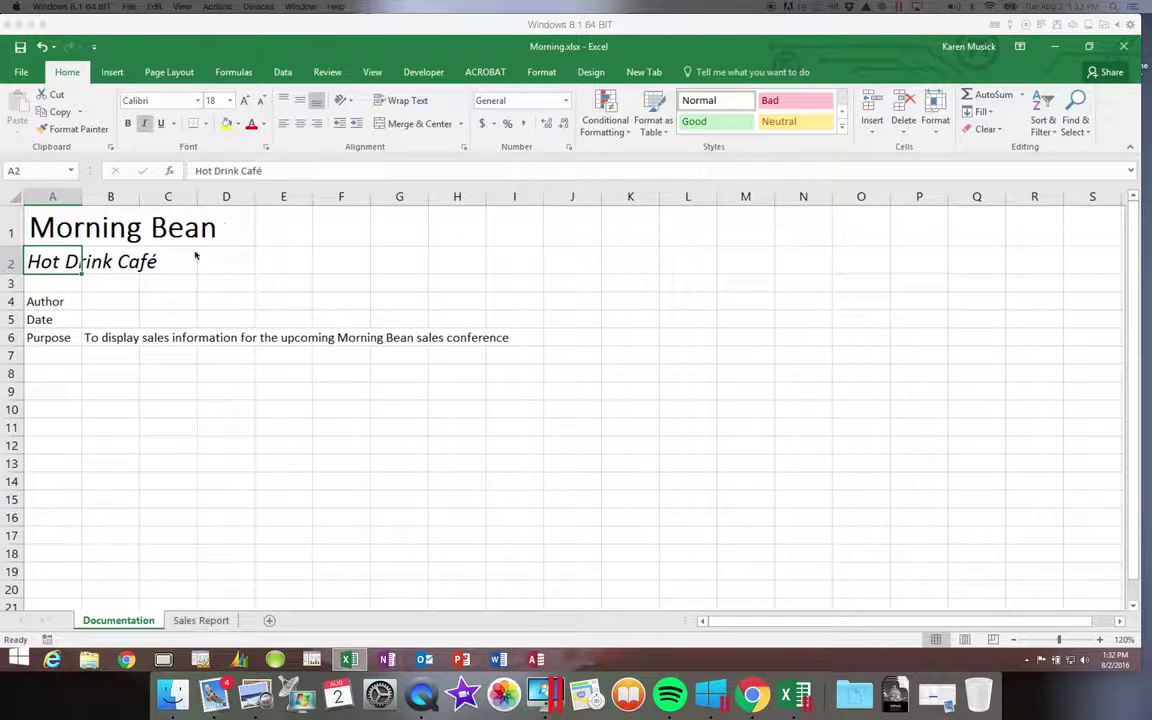
Step: Make the Author, Date and Purpose labels in cells A4:A6 bold
{"action": "left_click", "coordinate": [51, 301]}
{"action": "left_click_drag", "start_coordinate": [51, 301], "coordinate": [51, 337]}
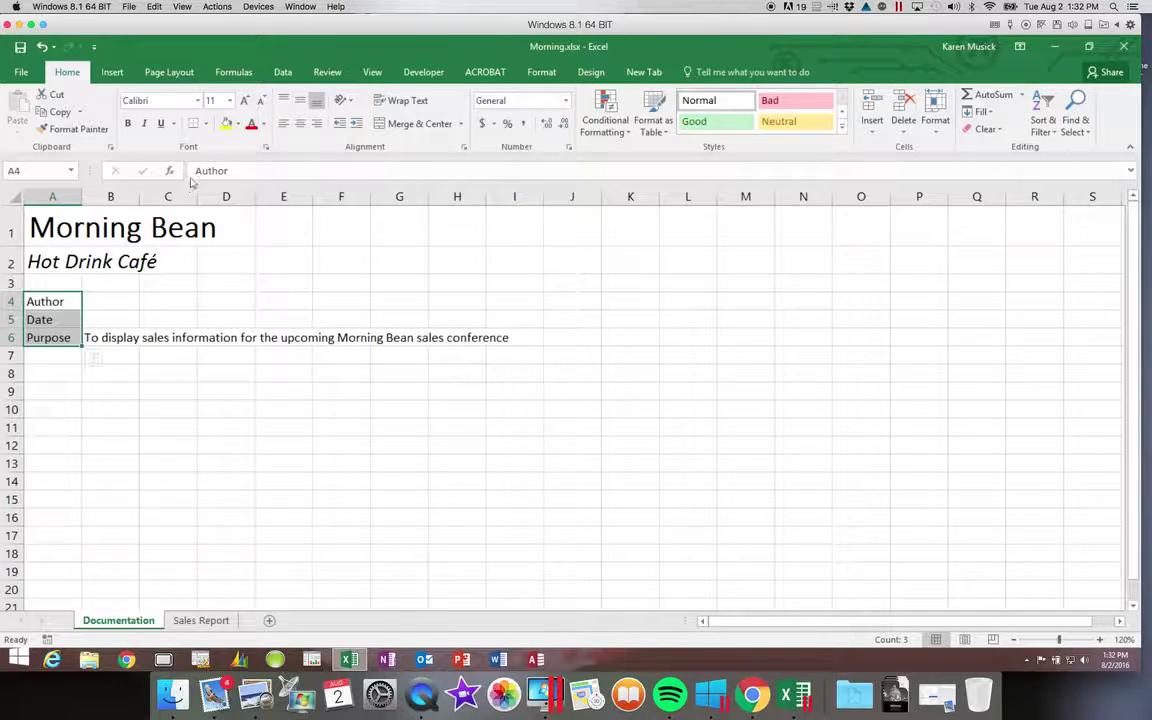
{"action": "left_click", "coordinate": [128, 123]}
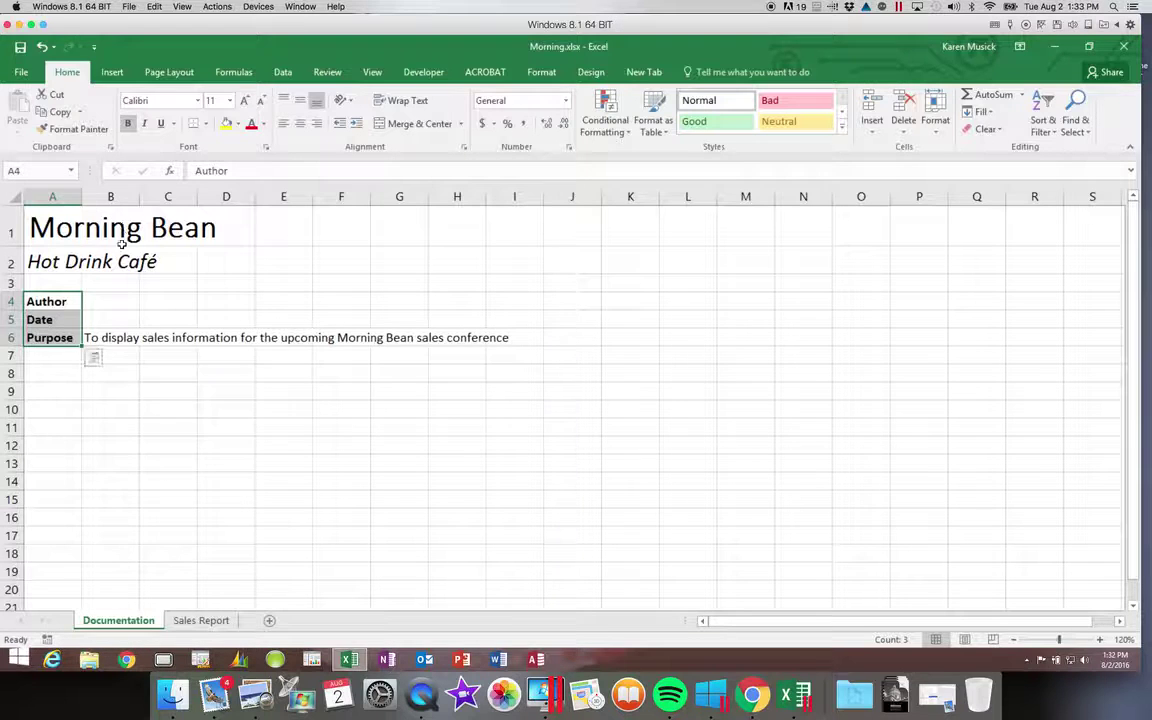
{"action": "left_click", "coordinate": [60, 356]}
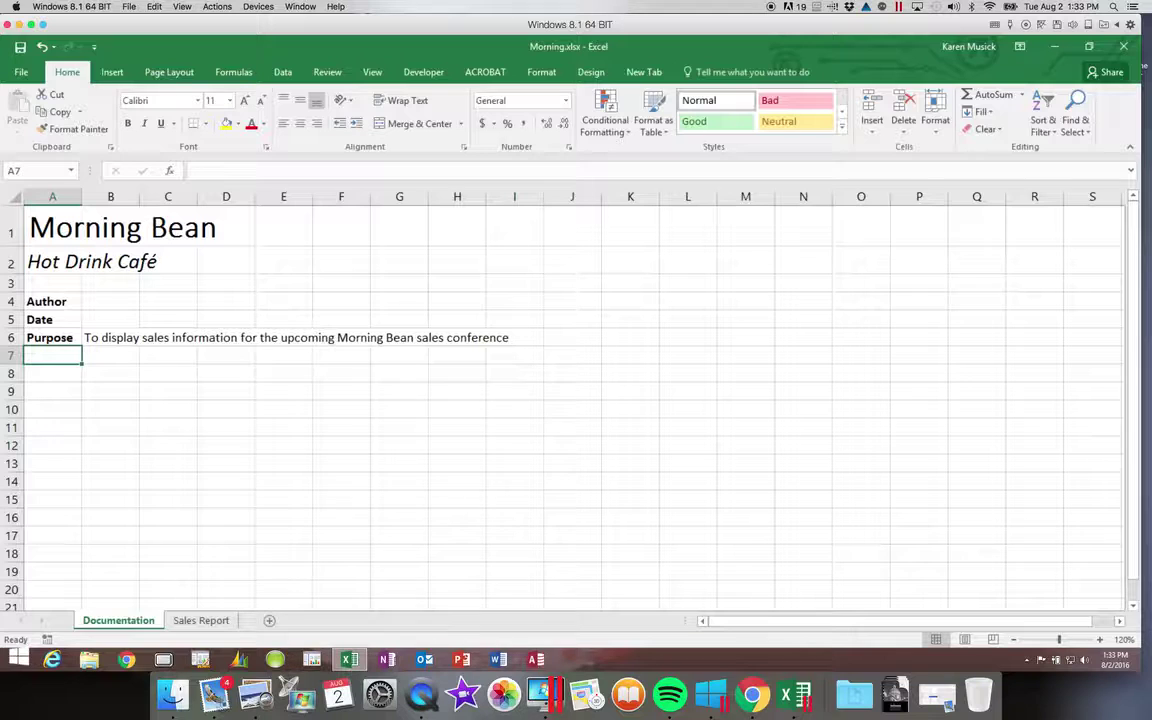
Step: Enter the author's full name in cell B4 and the date 8/2/2016 in cell B5
{"action": "left_click", "coordinate": [121, 300]}
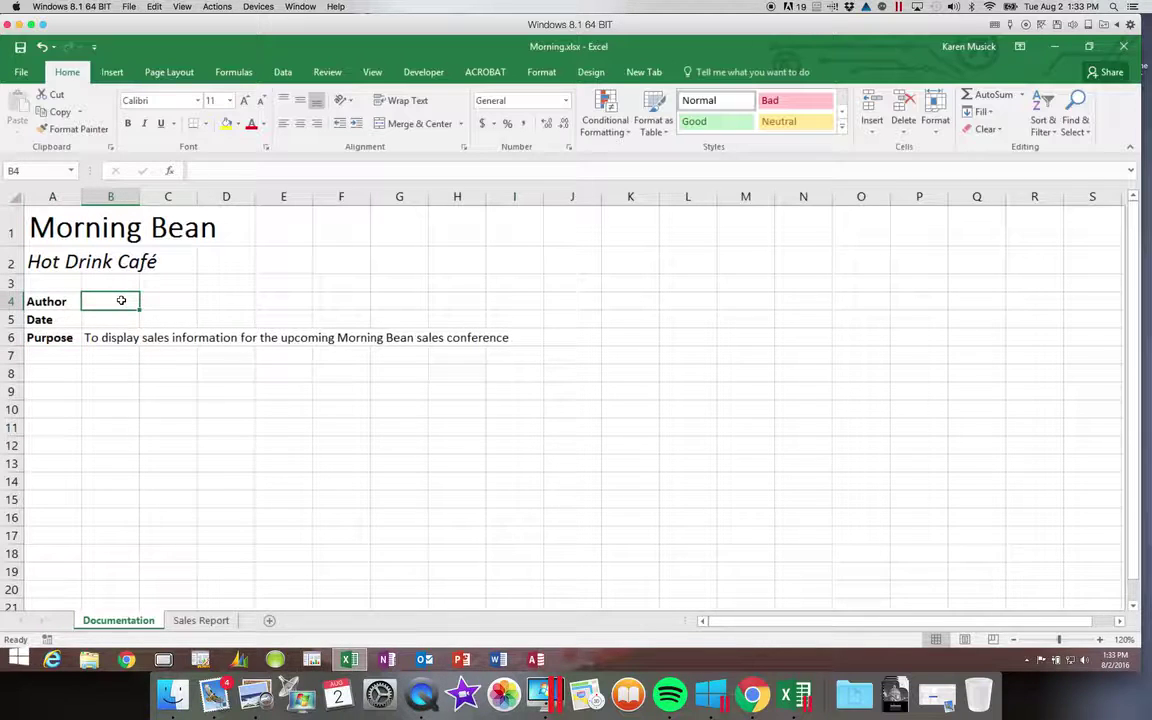
{"action": "type", "text": "Karen"}
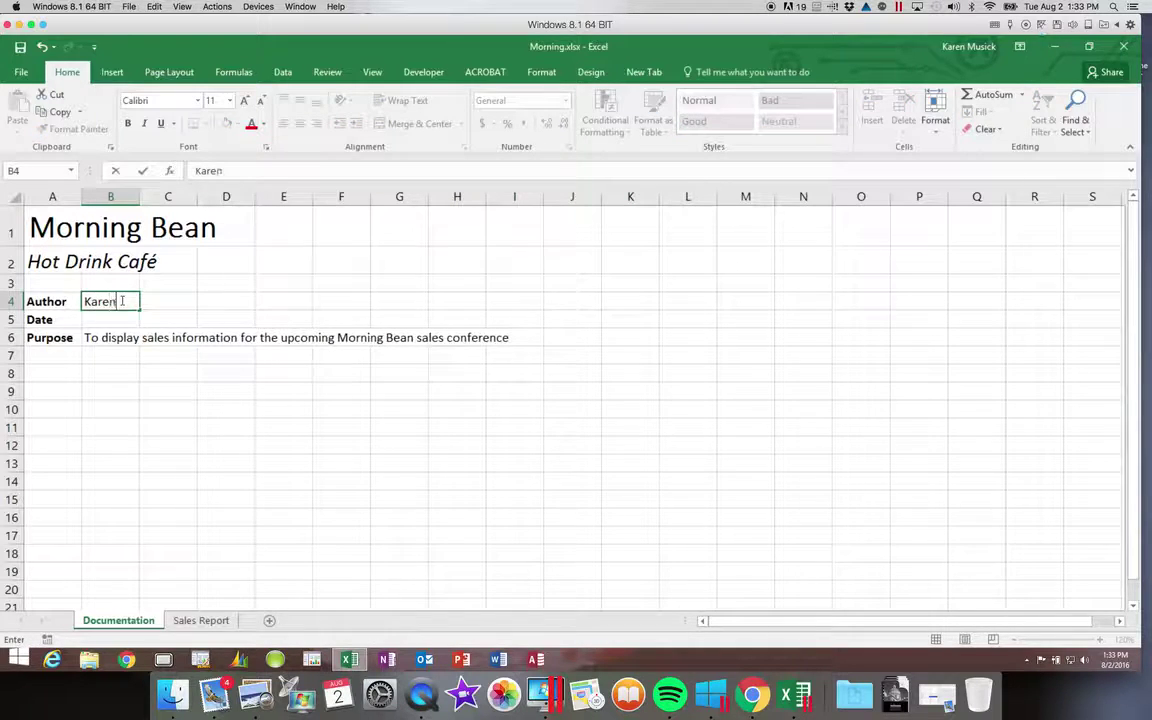
{"action": "type", "text": " Musick"}
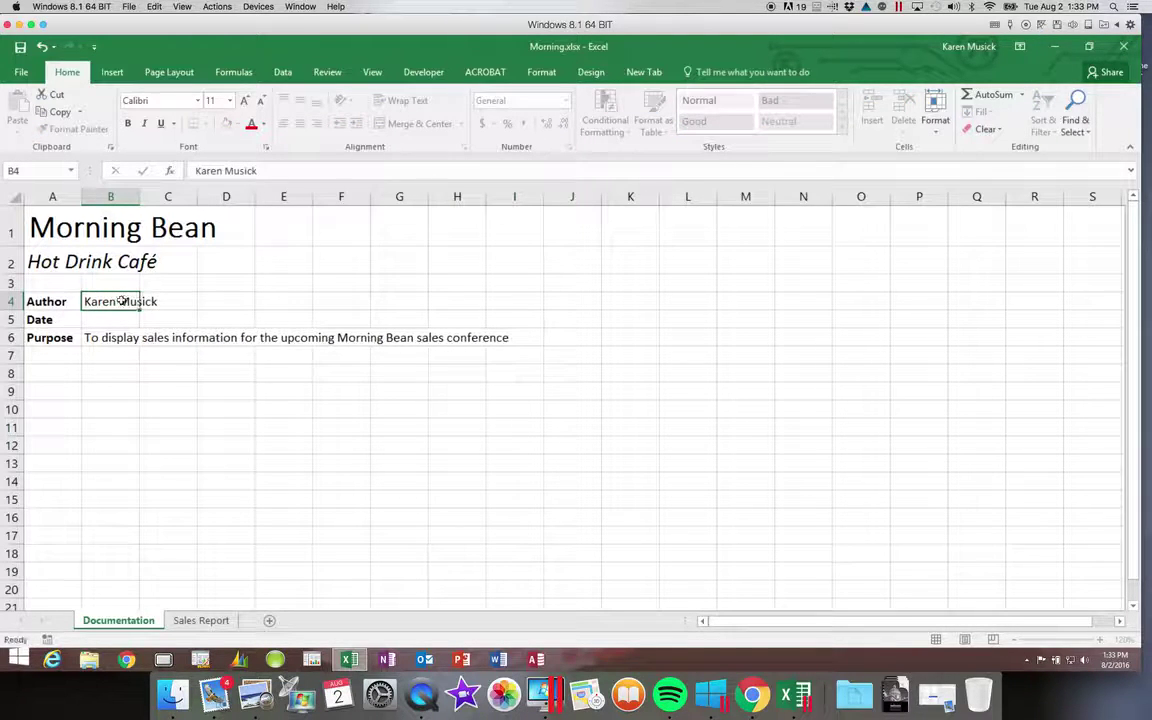
{"action": "key", "text": "Return"}
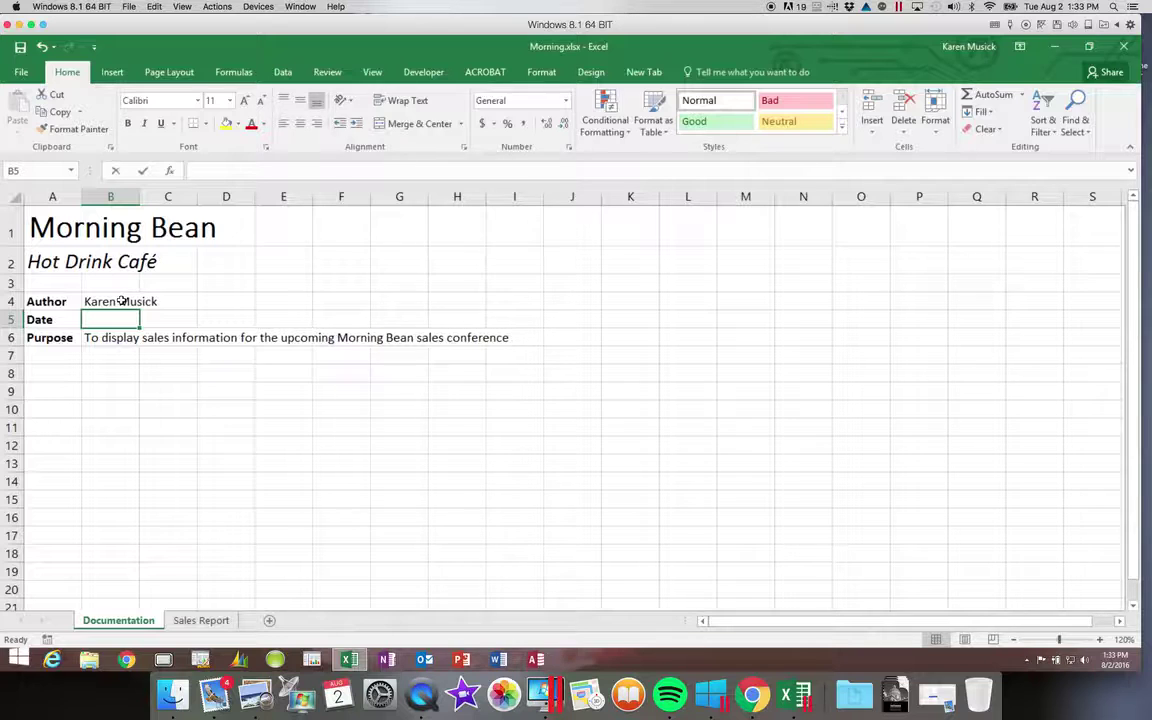
{"action": "type", "text": "8/2/2016"}
{"action": "key", "text": "Return"}
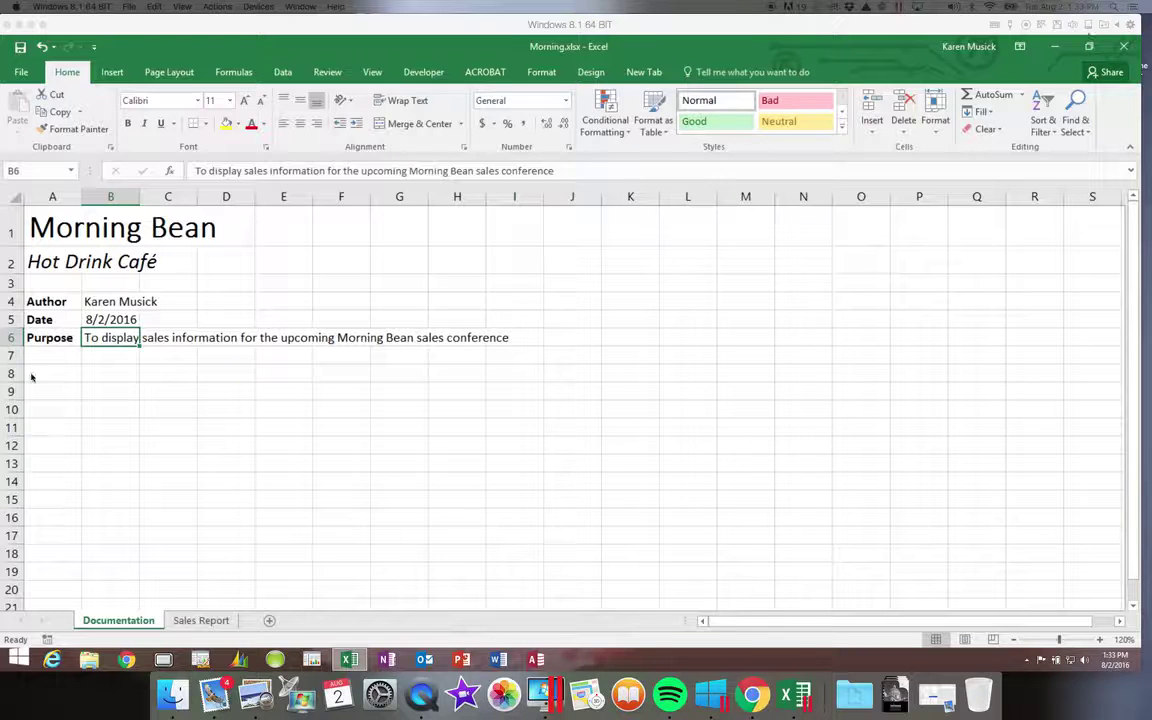
Step: Set the font color of the title and subtitle in cells A1:A2 to the standard green
{"action": "left_click", "coordinate": [57, 227]}
{"action": "left_click_drag", "start_coordinate": [57, 227], "coordinate": [59, 258]}
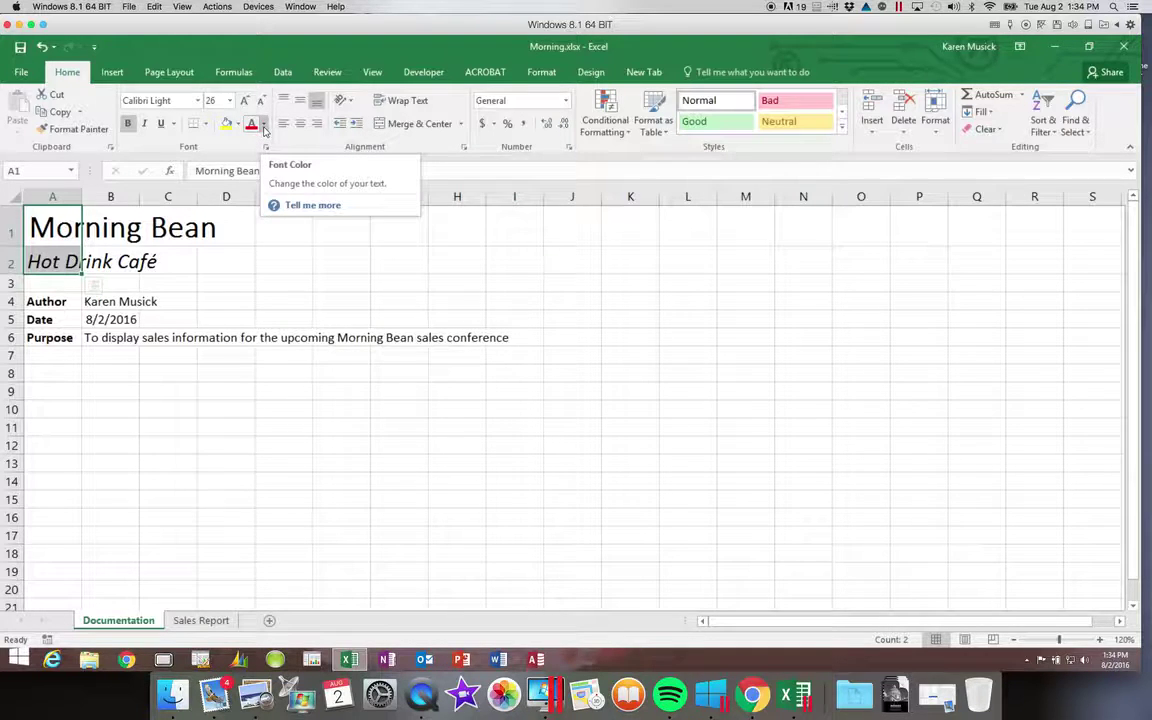
{"action": "left_click", "coordinate": [264, 126]}
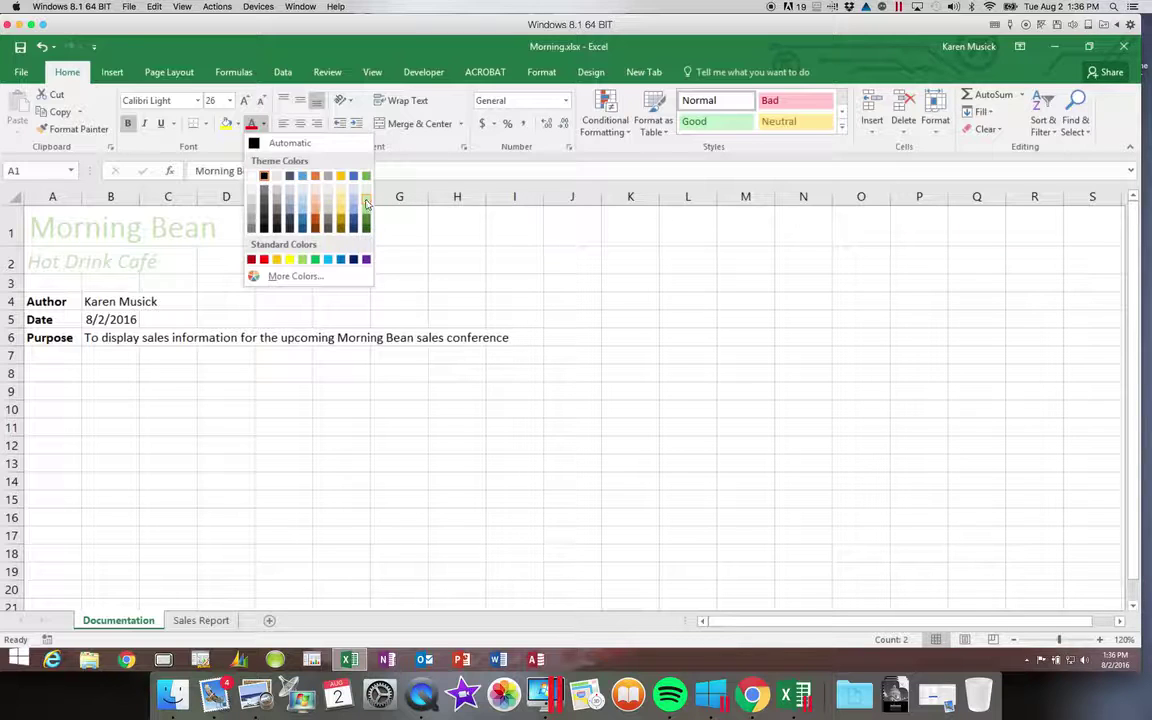
{"action": "left_click", "coordinate": [316, 261]}
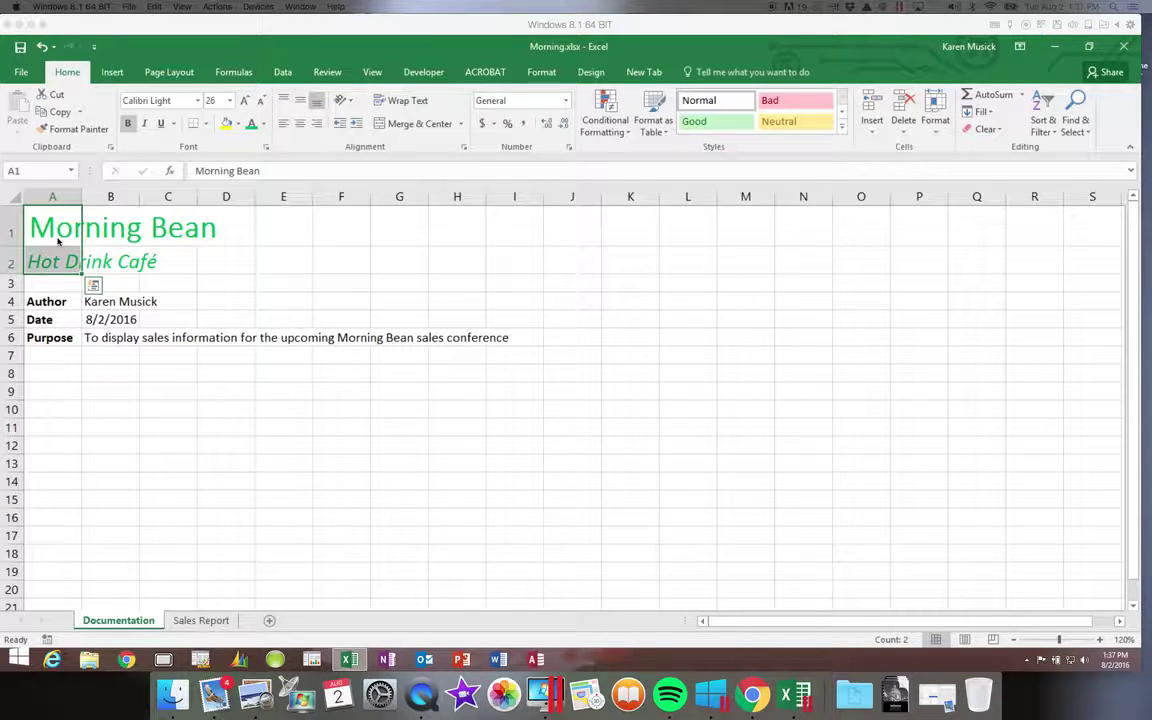
Step: Color only the word Morning in cell A1 with the gold theme color
{"action": "left_click", "coordinate": [54, 218]}
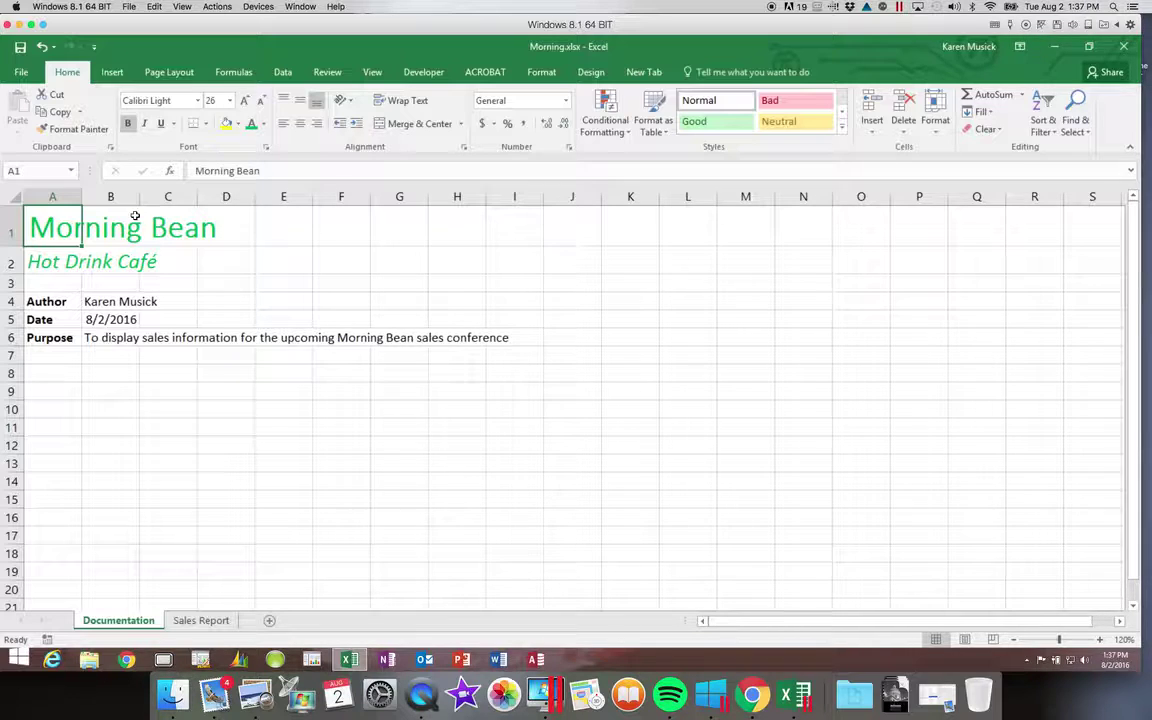
{"action": "left_click", "coordinate": [196, 171]}
{"action": "left_click_drag", "start_coordinate": [200, 171], "coordinate": [228, 171]}
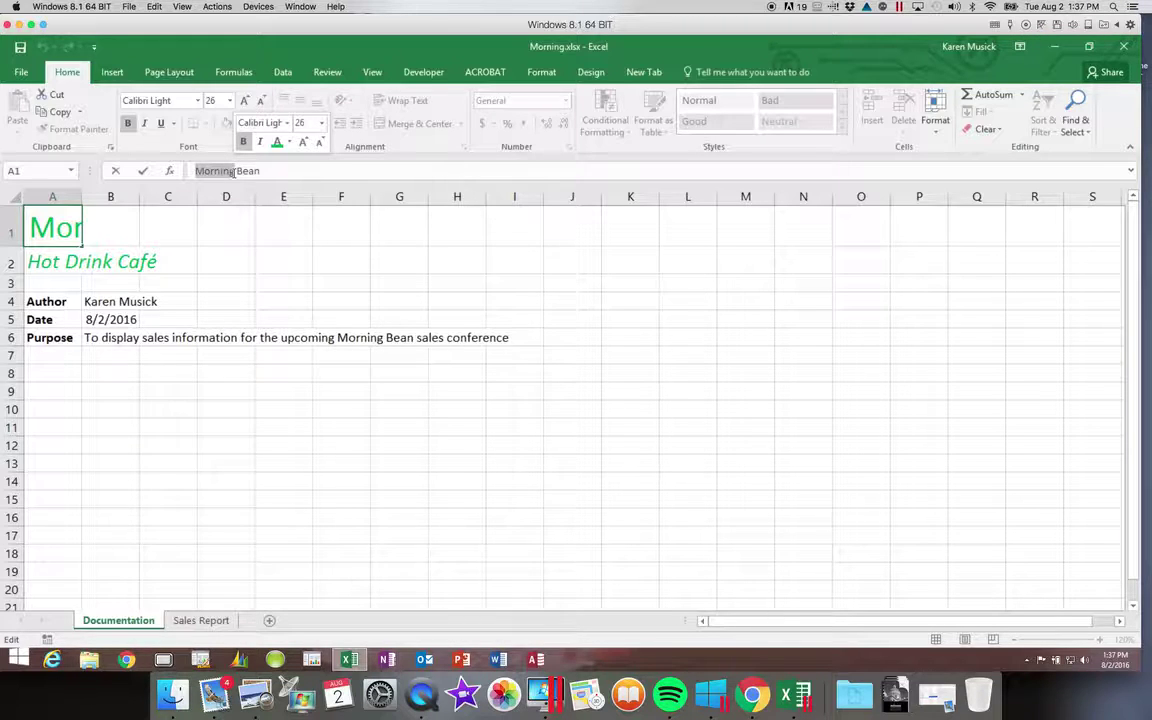
{"action": "left_click", "coordinate": [289, 145]}
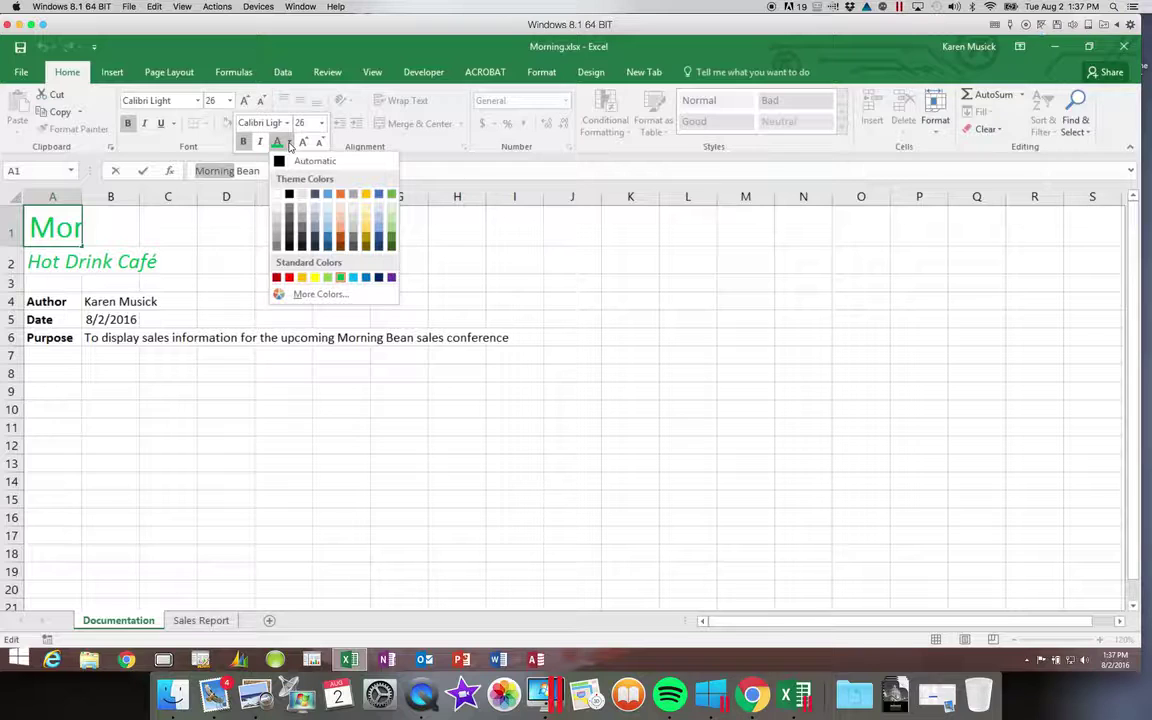
{"action": "left_click", "coordinate": [367, 196]}
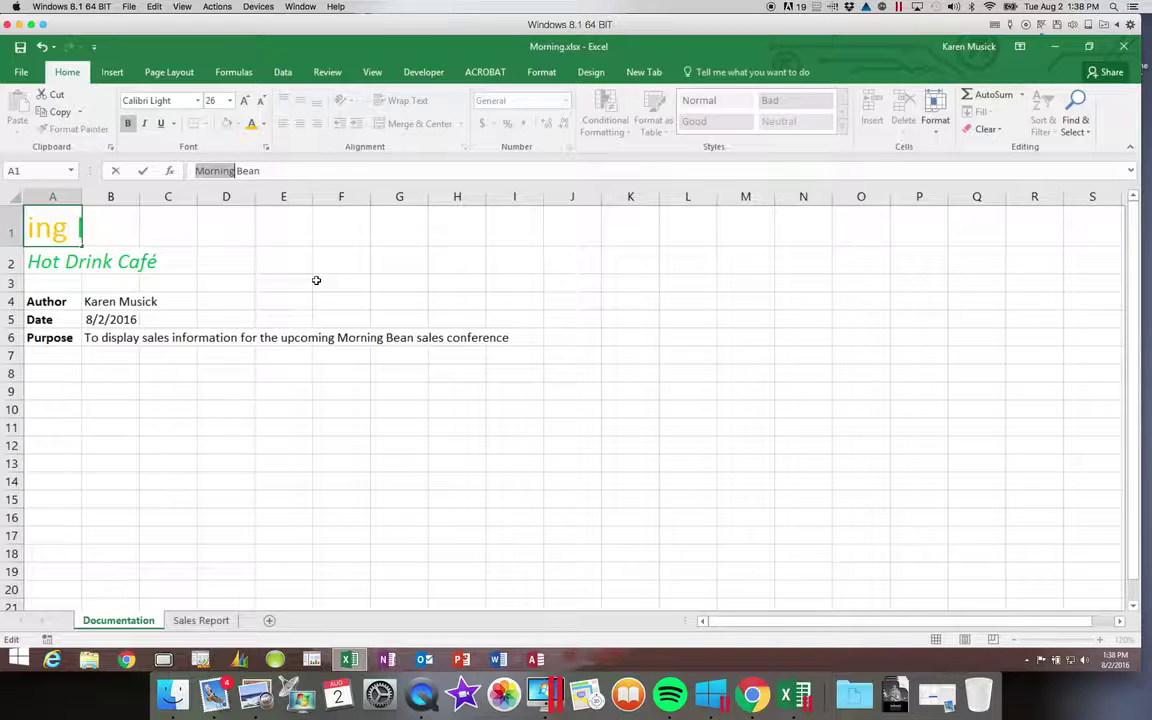
{"action": "key", "text": "Return"}
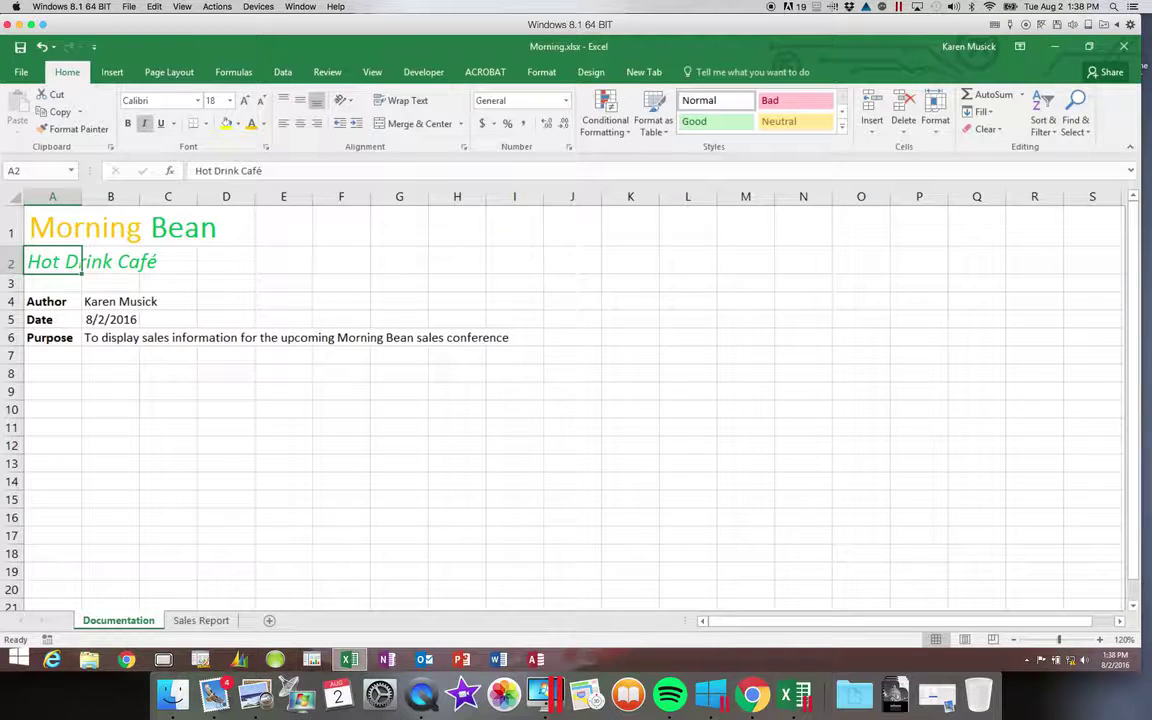
Step: Reapply the gold theme font color to just the word Morning within the cell A1 title
{"action": "left_click", "coordinate": [62, 238]}
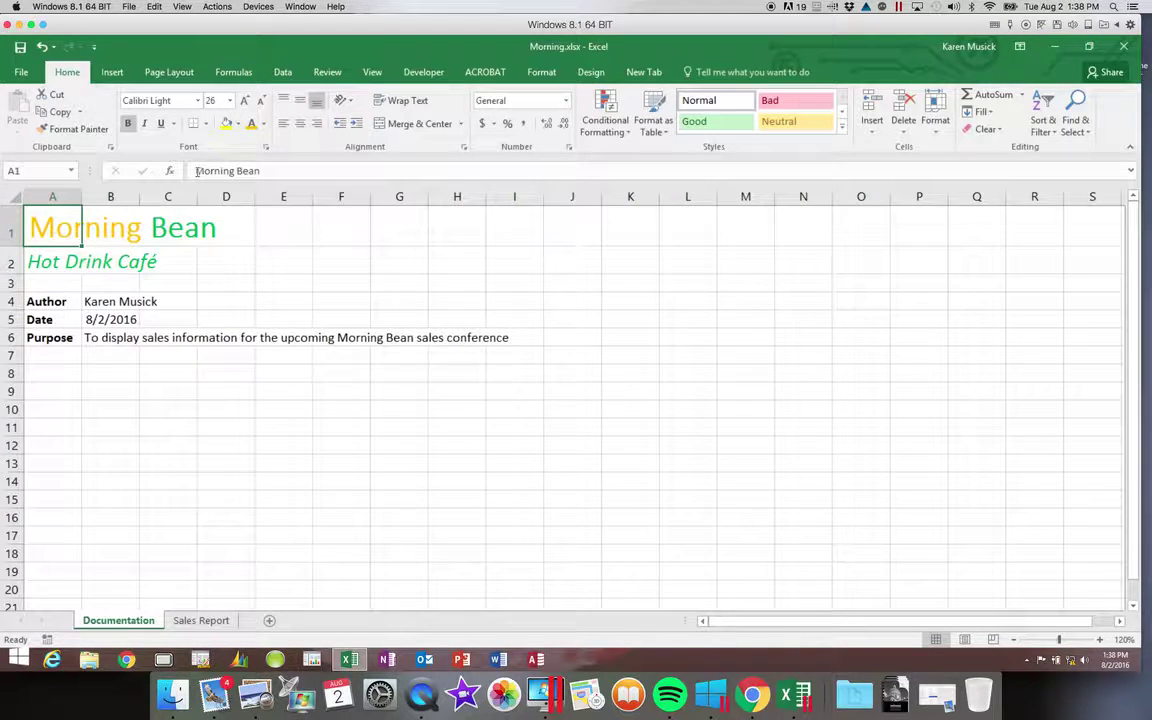
{"action": "left_click_drag", "start_coordinate": [196, 170], "coordinate": [231, 170]}
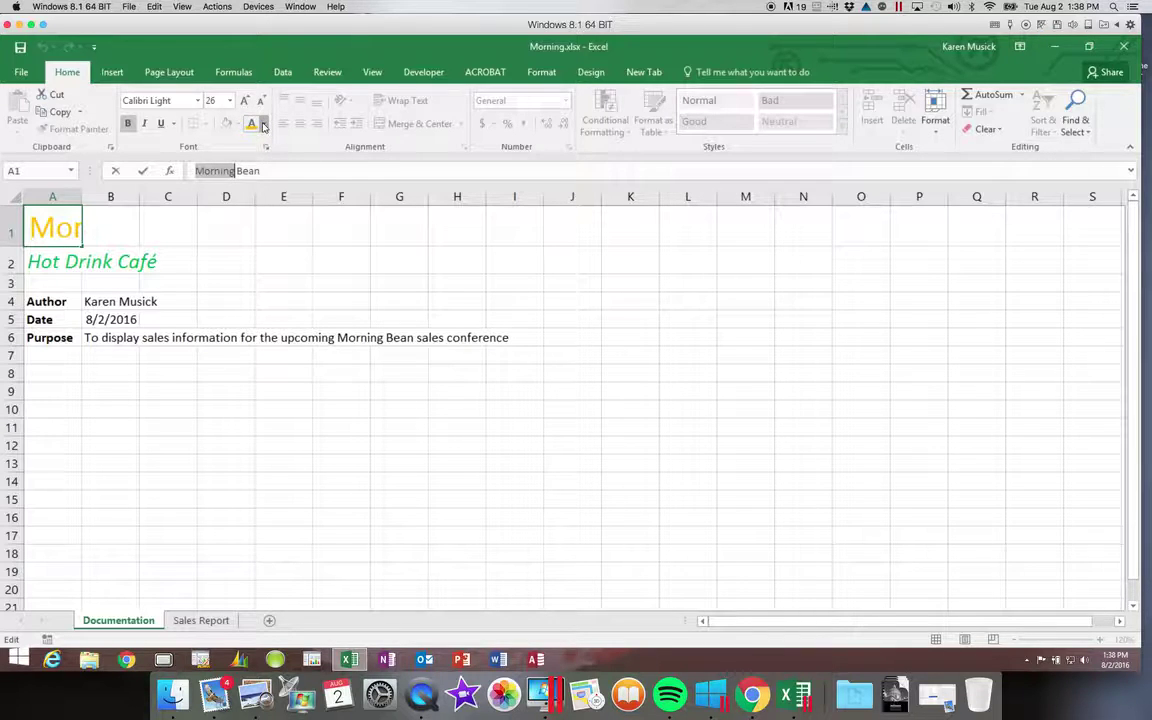
{"action": "left_click", "coordinate": [264, 124]}
{"action": "left_click", "coordinate": [340, 176]}
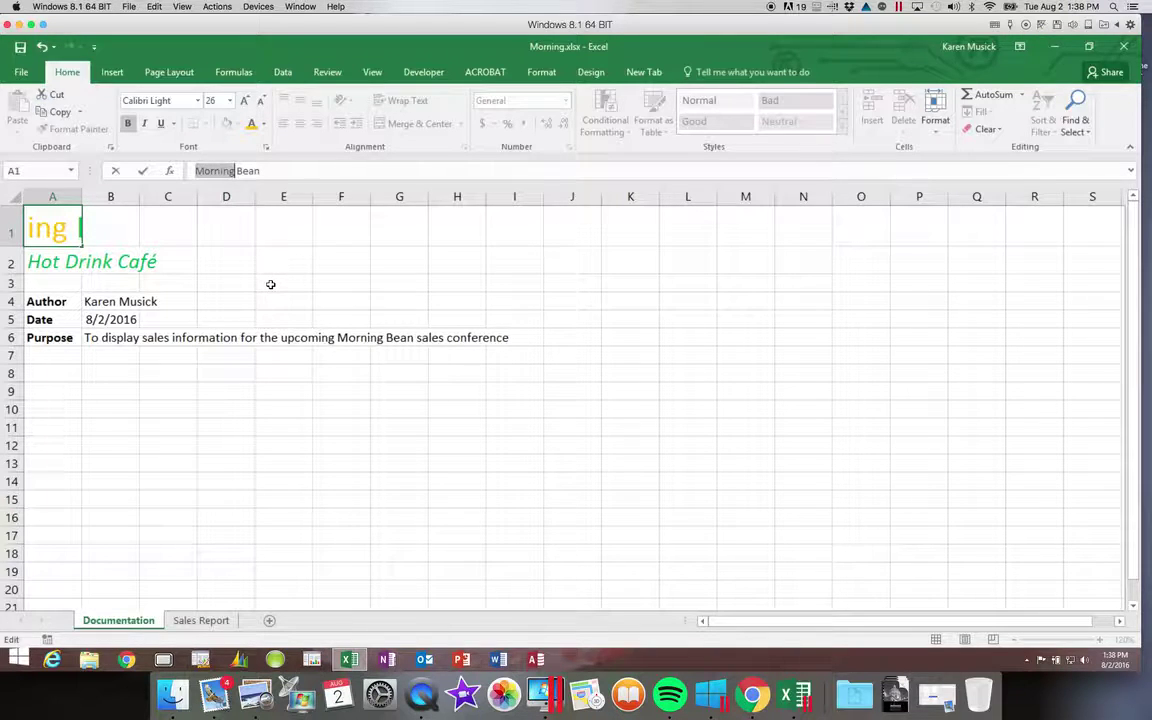
{"action": "key", "text": "Return"}
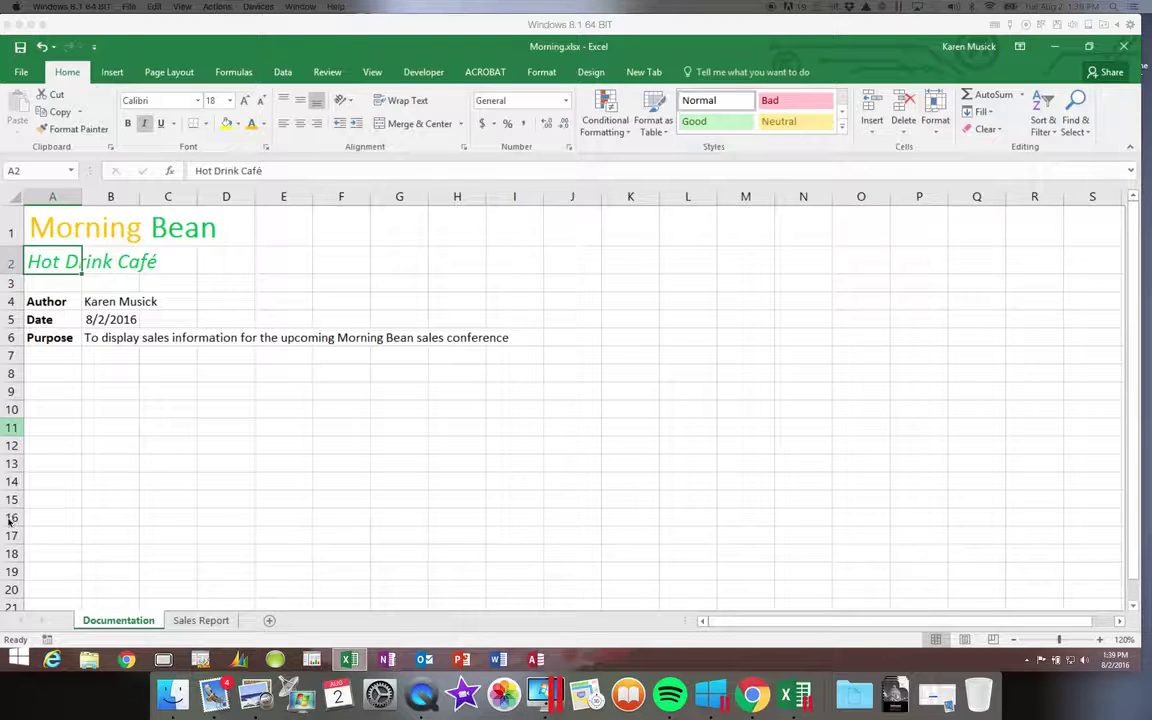
Step: Give the Author, Date and Purpose labels in cells A4:A6 a standard green fill and white text
{"action": "left_click", "coordinate": [55, 303]}
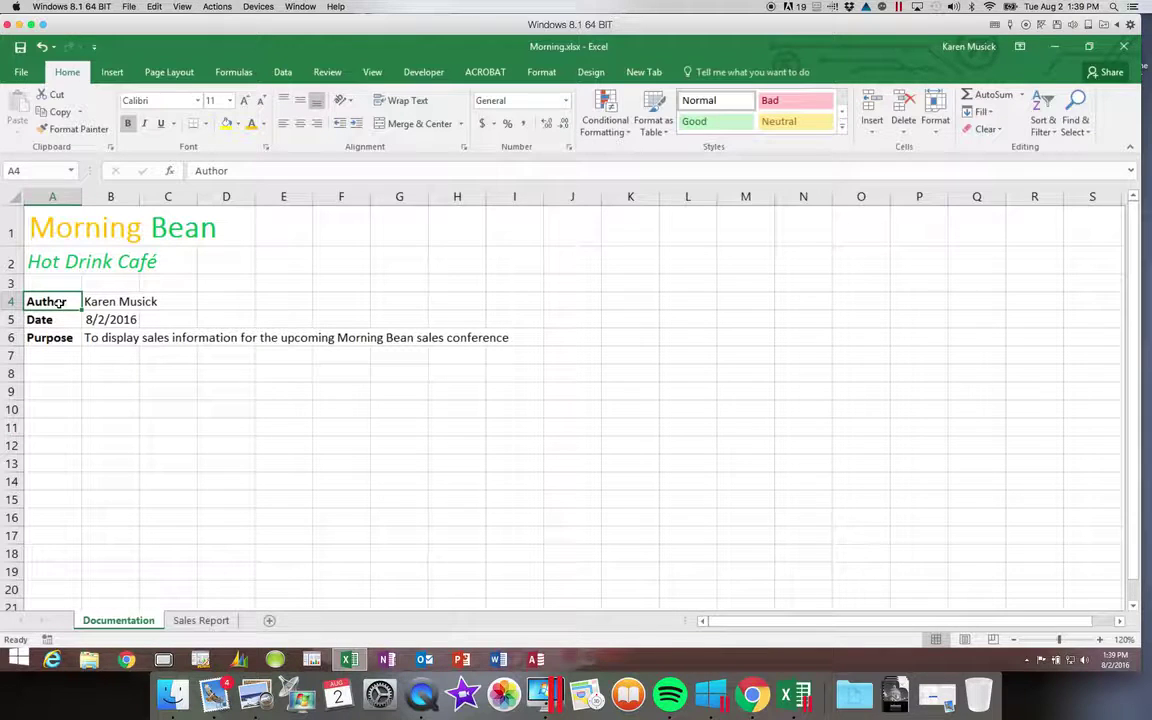
{"action": "left_click_drag", "start_coordinate": [59, 303], "coordinate": [55, 337]}
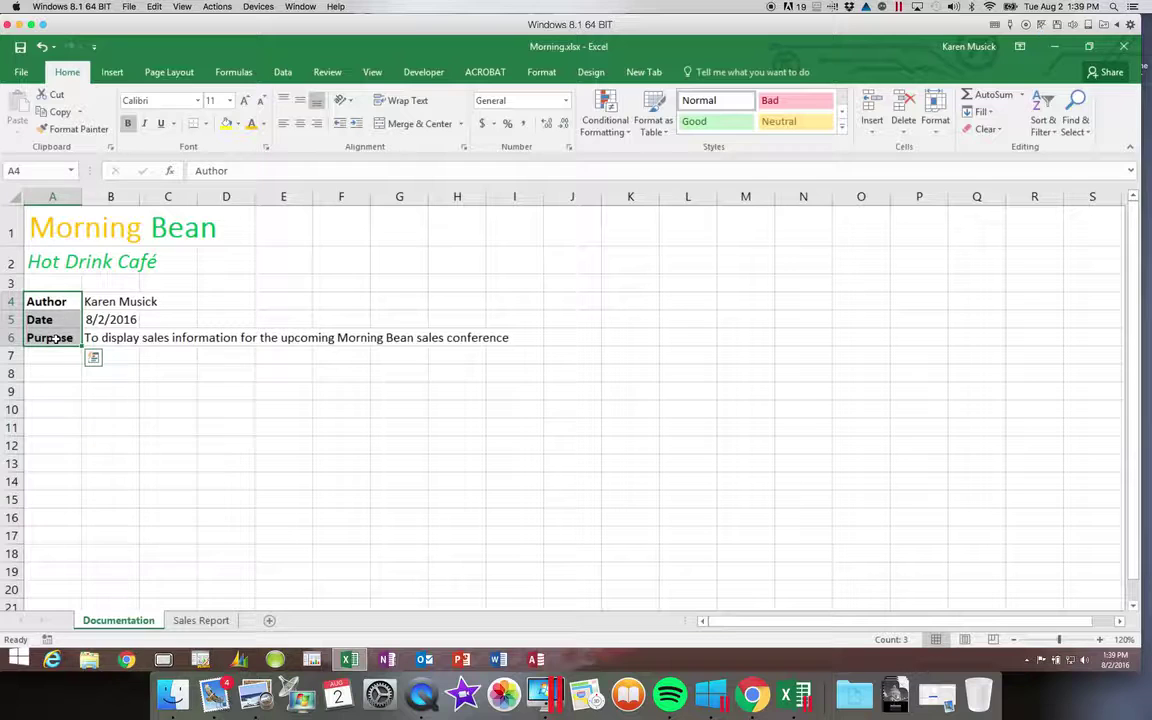
{"action": "left_click", "coordinate": [239, 124]}
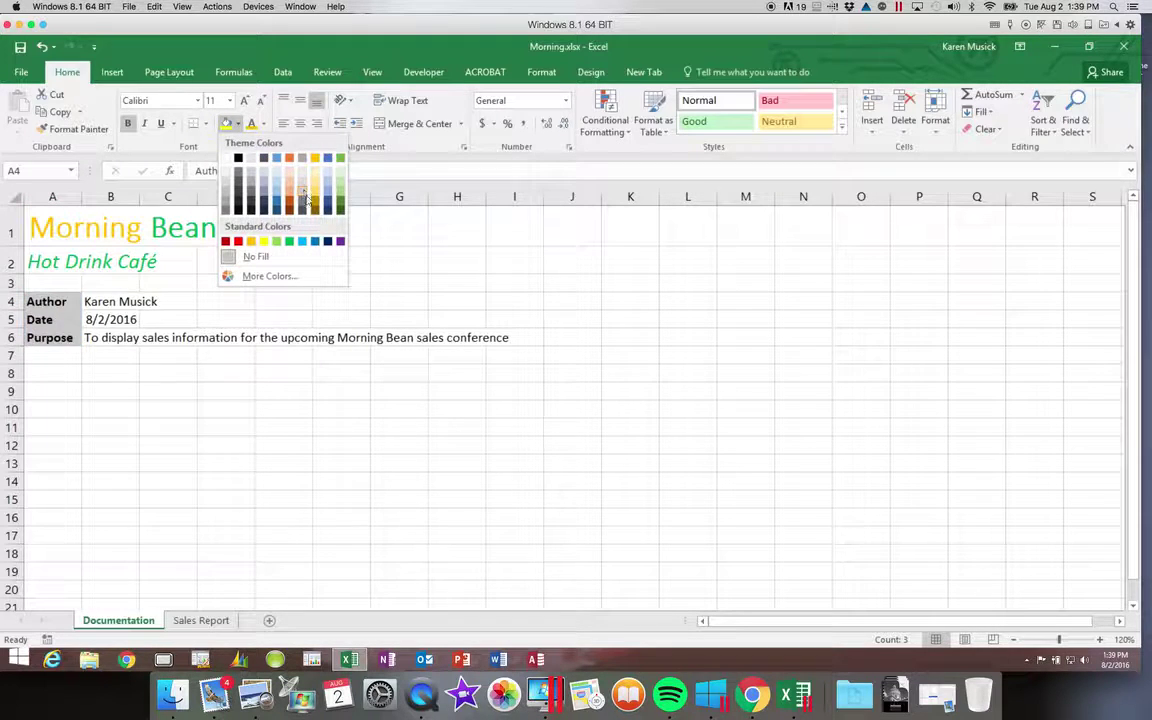
{"action": "left_click", "coordinate": [289, 241]}
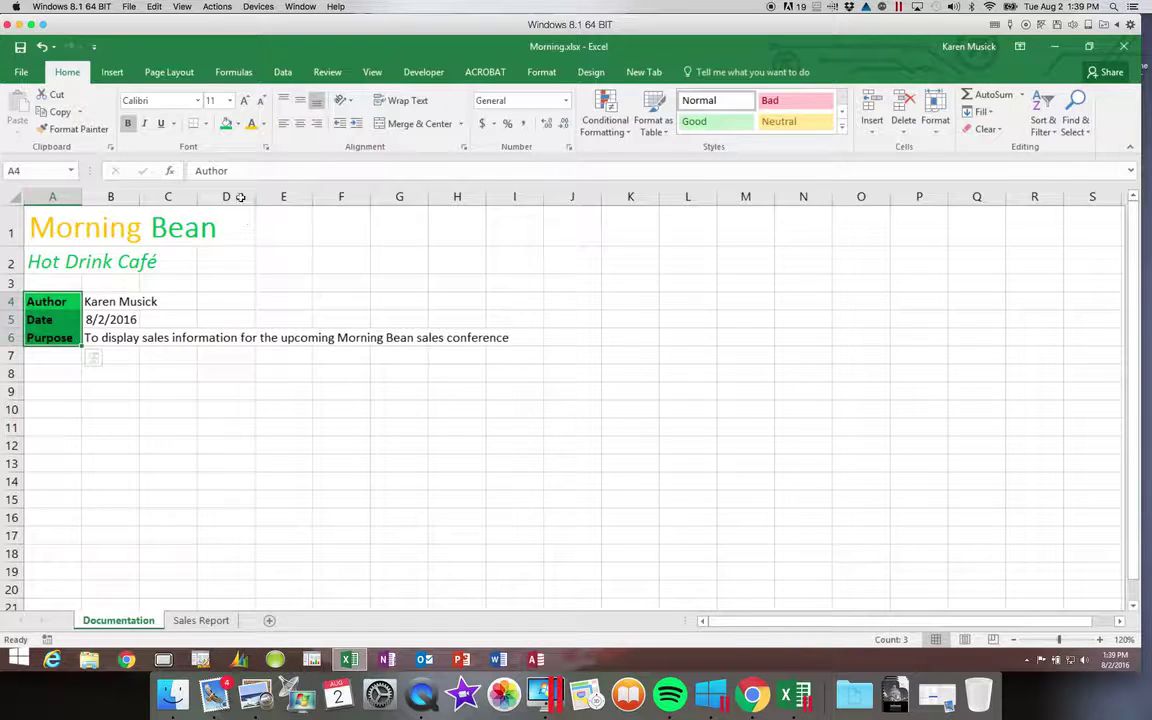
{"action": "left_click", "coordinate": [262, 123]}
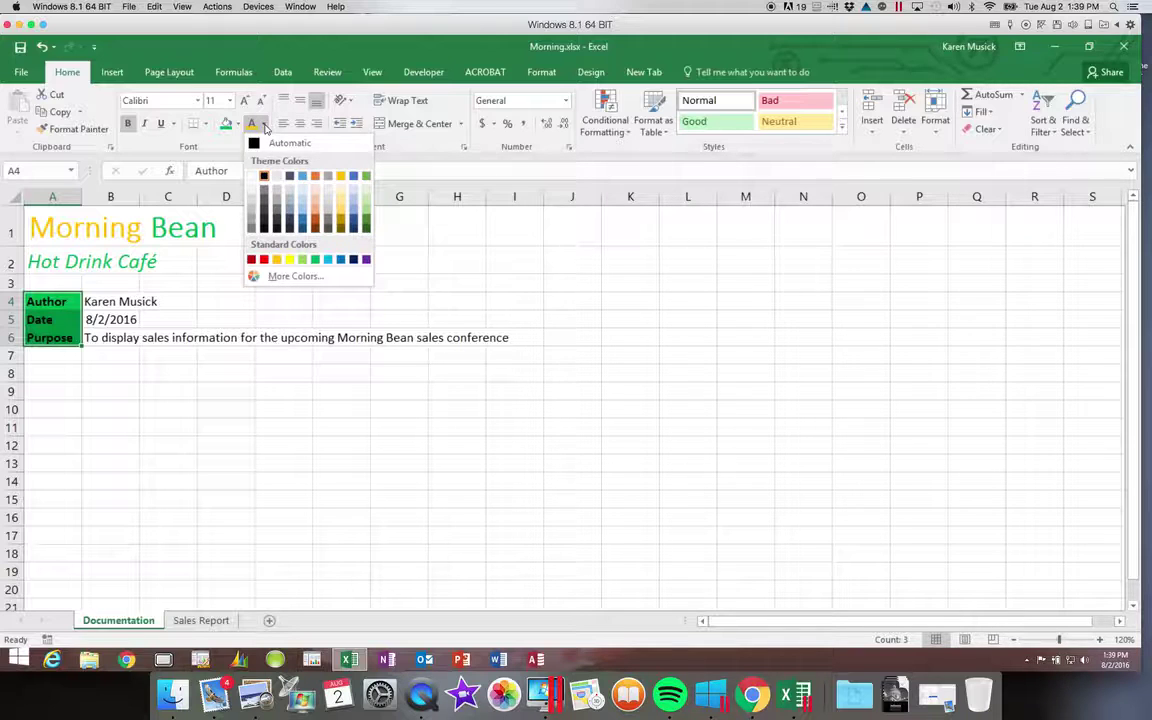
{"action": "left_click", "coordinate": [252, 177]}
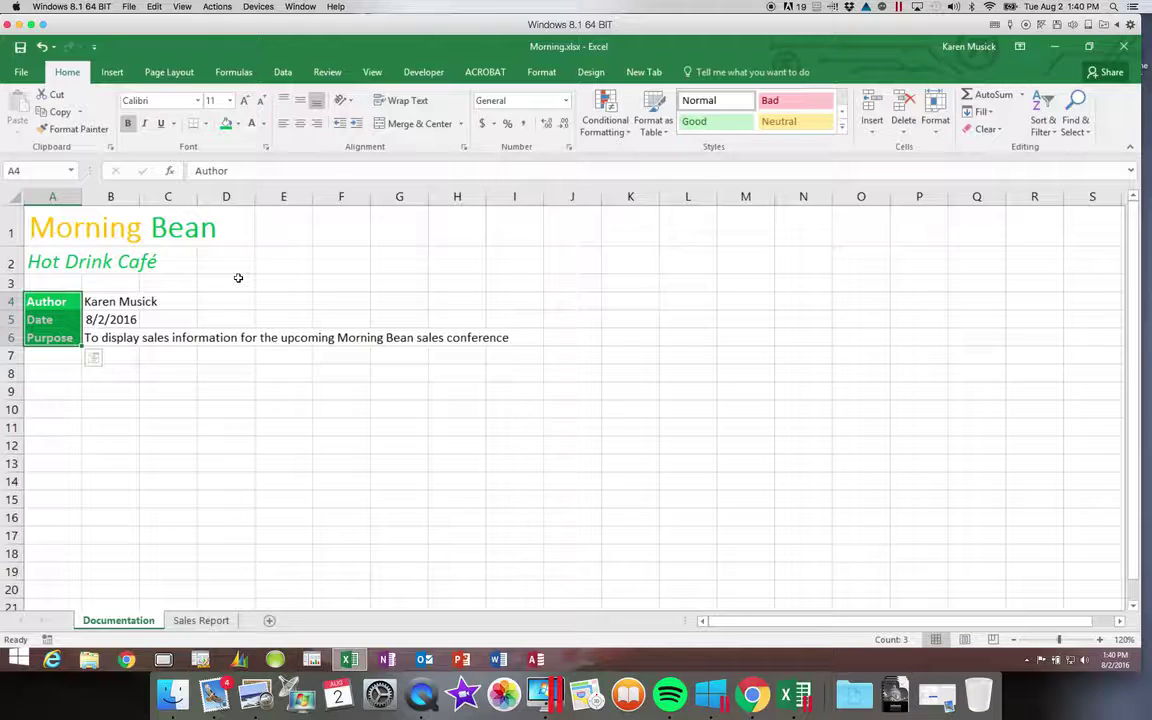
Step: Format the author, date and purpose entries in cells B4:B6 with standard green text on a white fill
{"action": "left_click", "coordinate": [123, 301]}
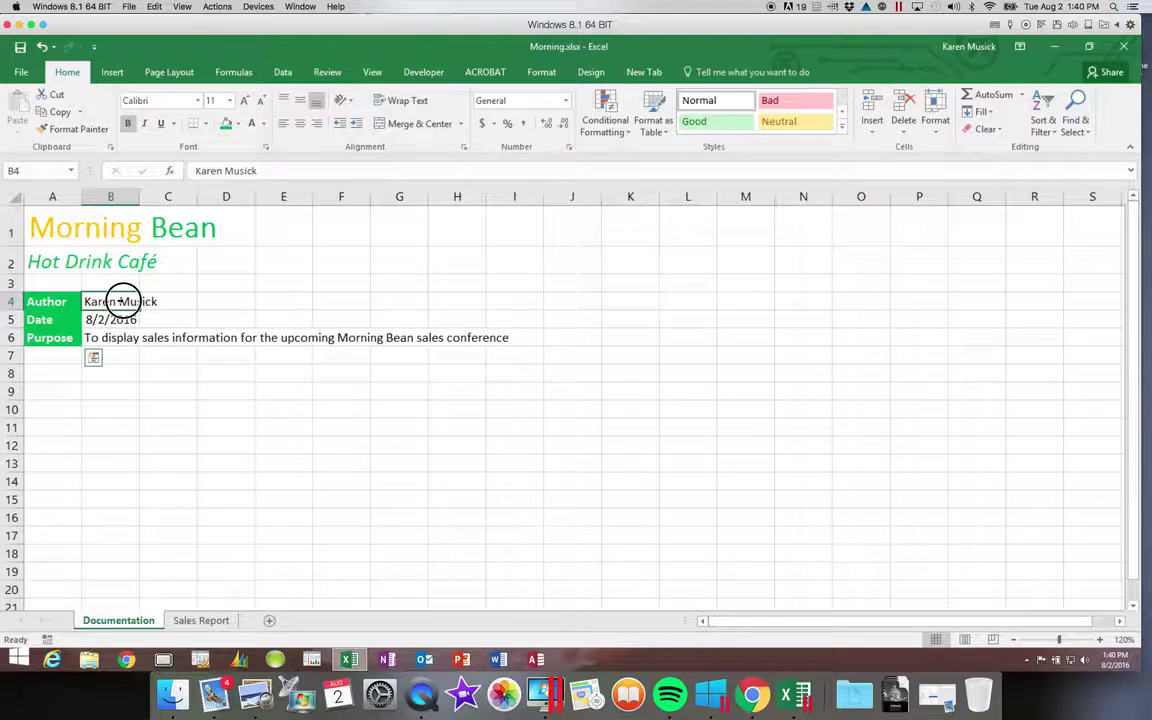
{"action": "left_click_drag", "start_coordinate": [123, 301], "coordinate": [120, 326]}
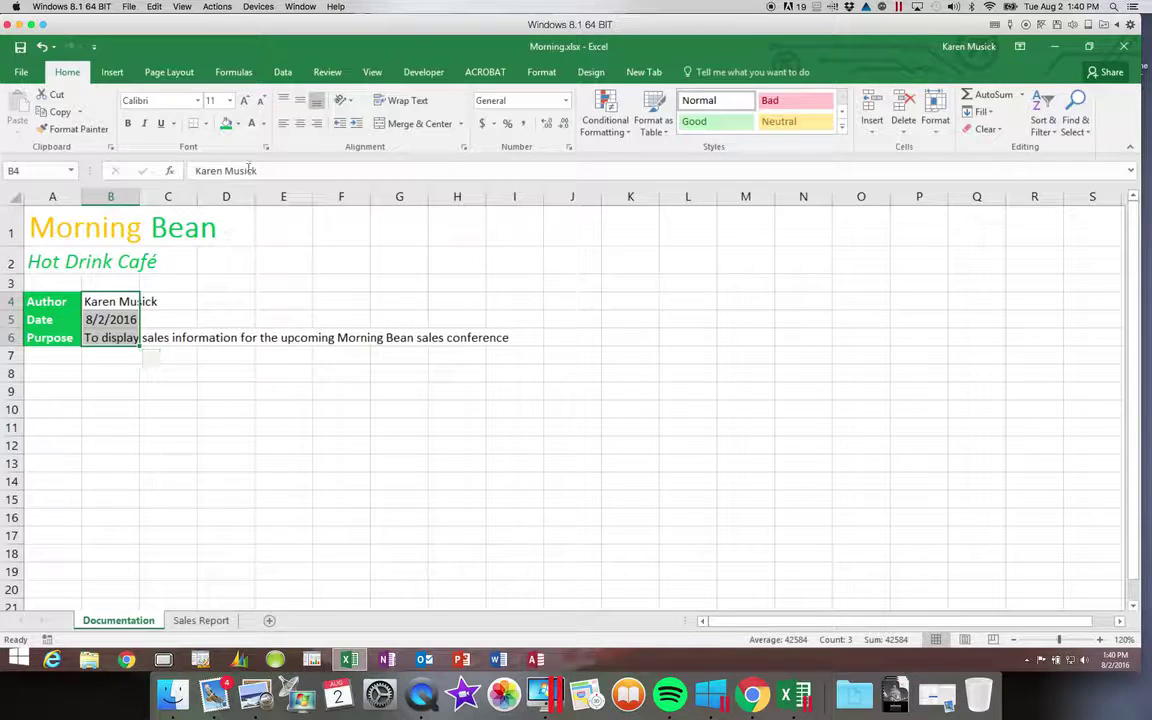
{"action": "left_click", "coordinate": [265, 124]}
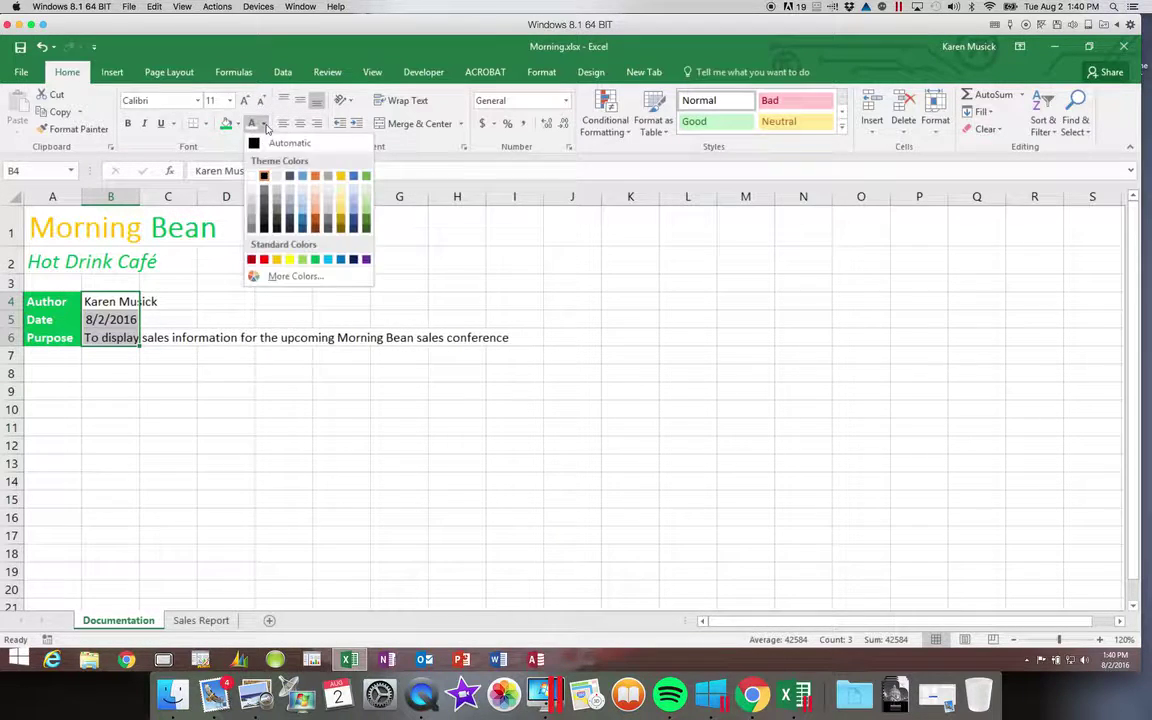
{"action": "left_click", "coordinate": [315, 259]}
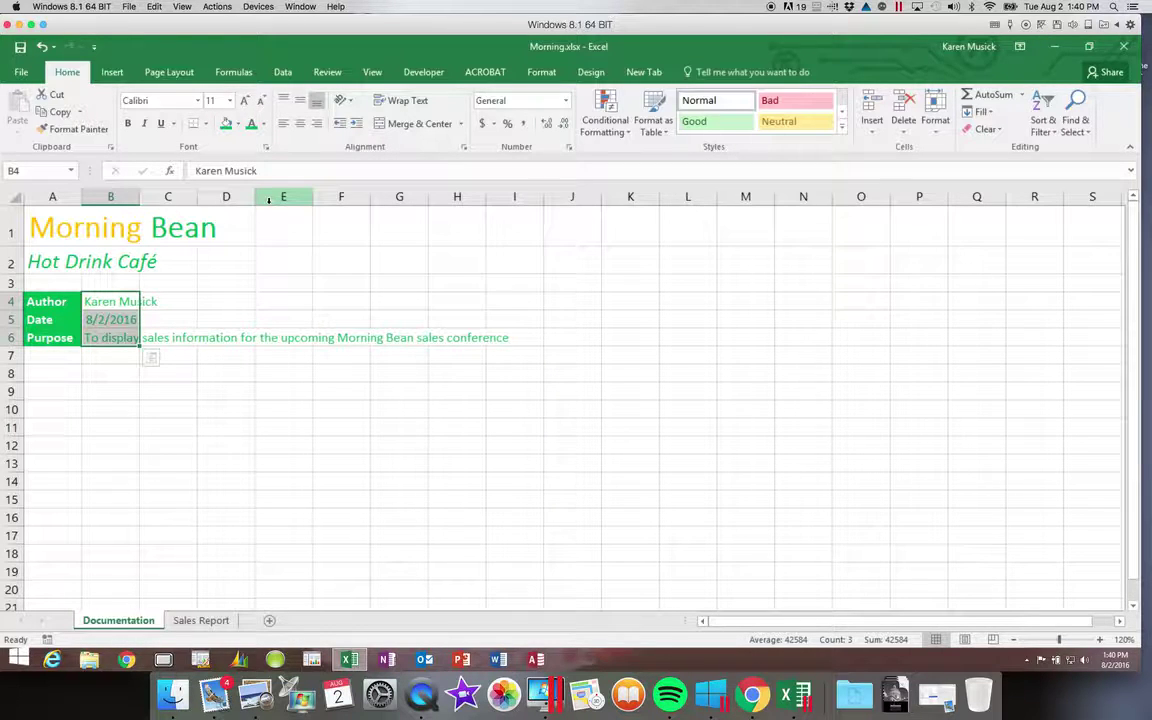
{"action": "left_click", "coordinate": [239, 124]}
{"action": "left_click", "coordinate": [226, 159]}
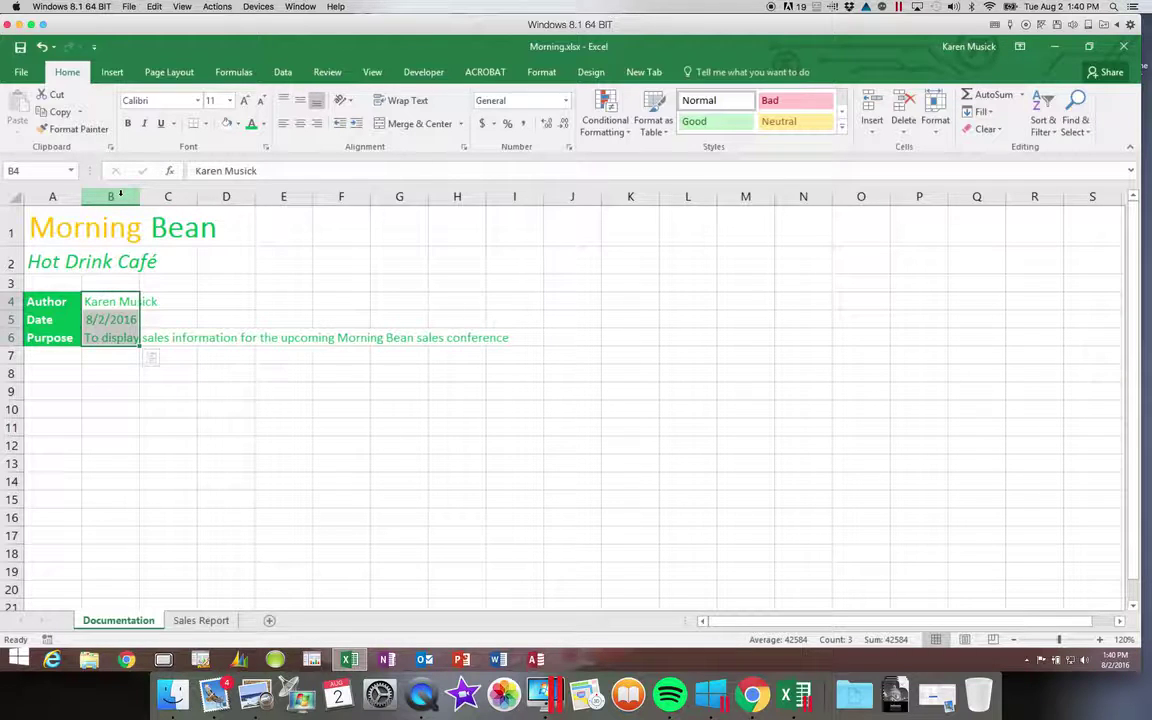
Step: Set the width of column B to 30 and wrap the purpose text in cell B6
{"action": "left_click", "coordinate": [119, 195]}
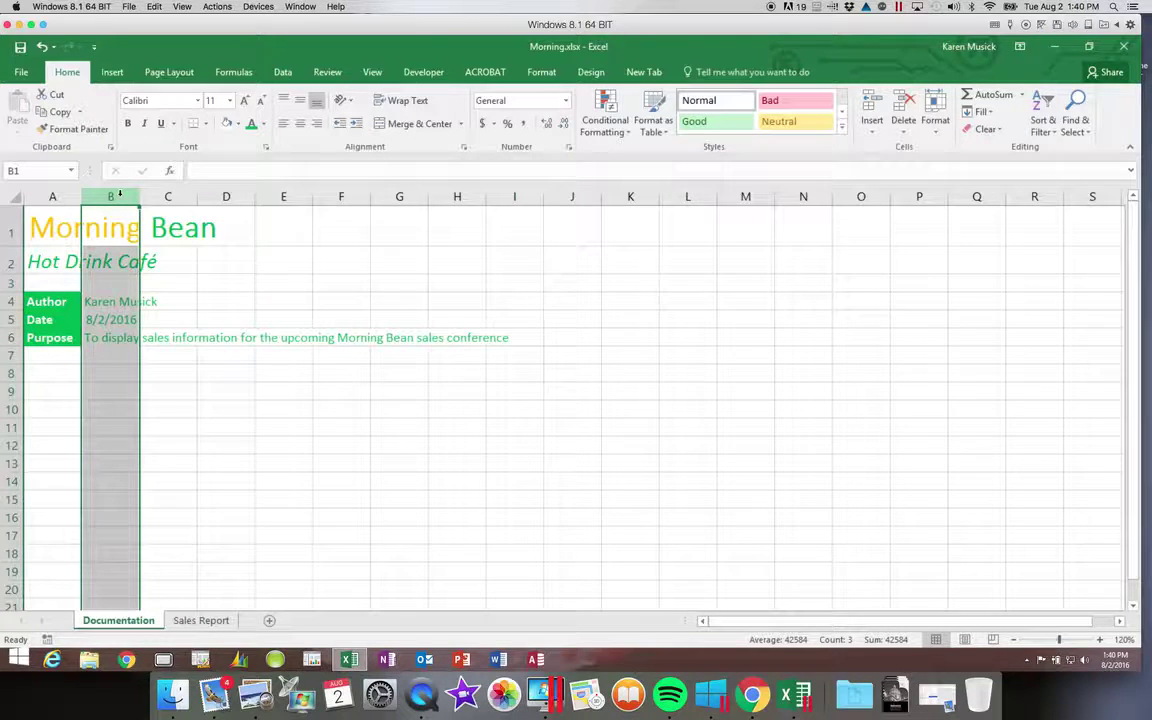
{"action": "right_click", "coordinate": [119, 195]}
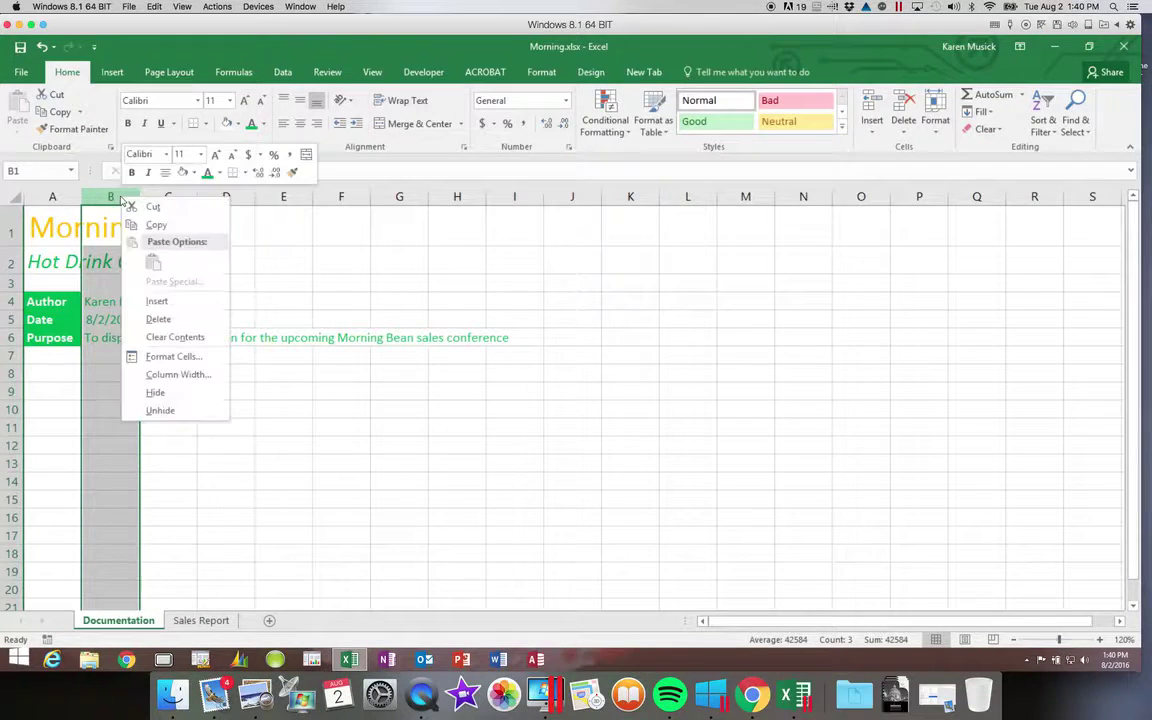
{"action": "left_click", "coordinate": [176, 375]}
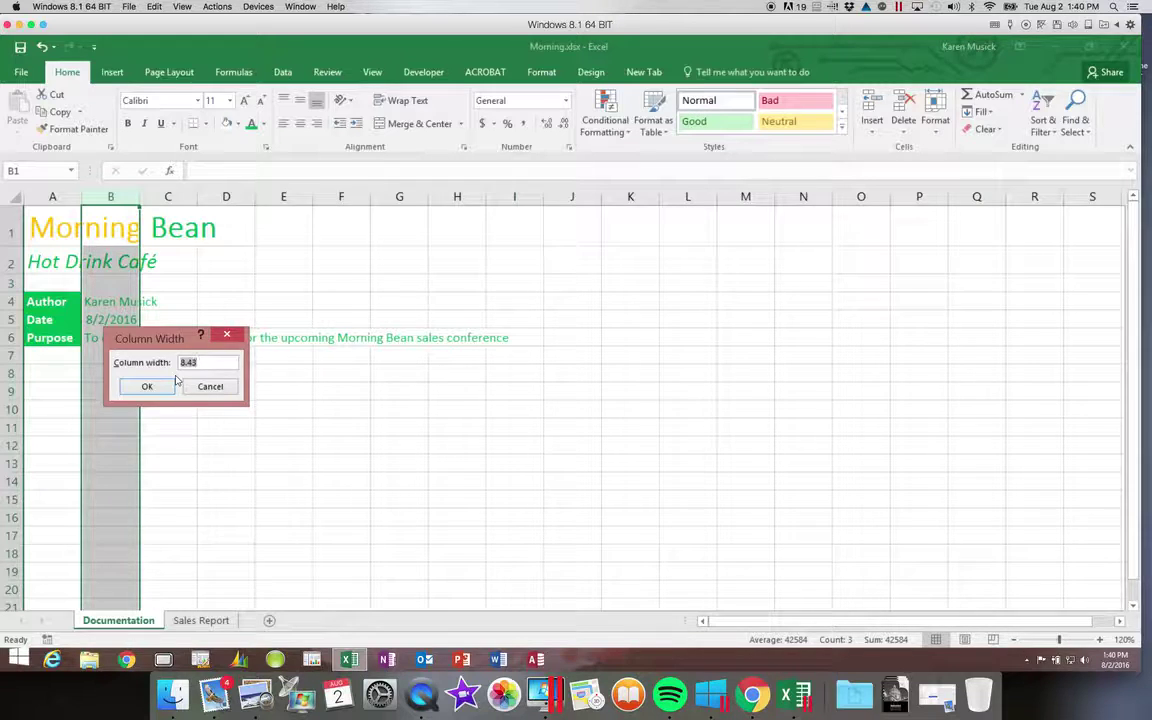
{"action": "type", "text": "30"}
{"action": "key", "text": "Return"}
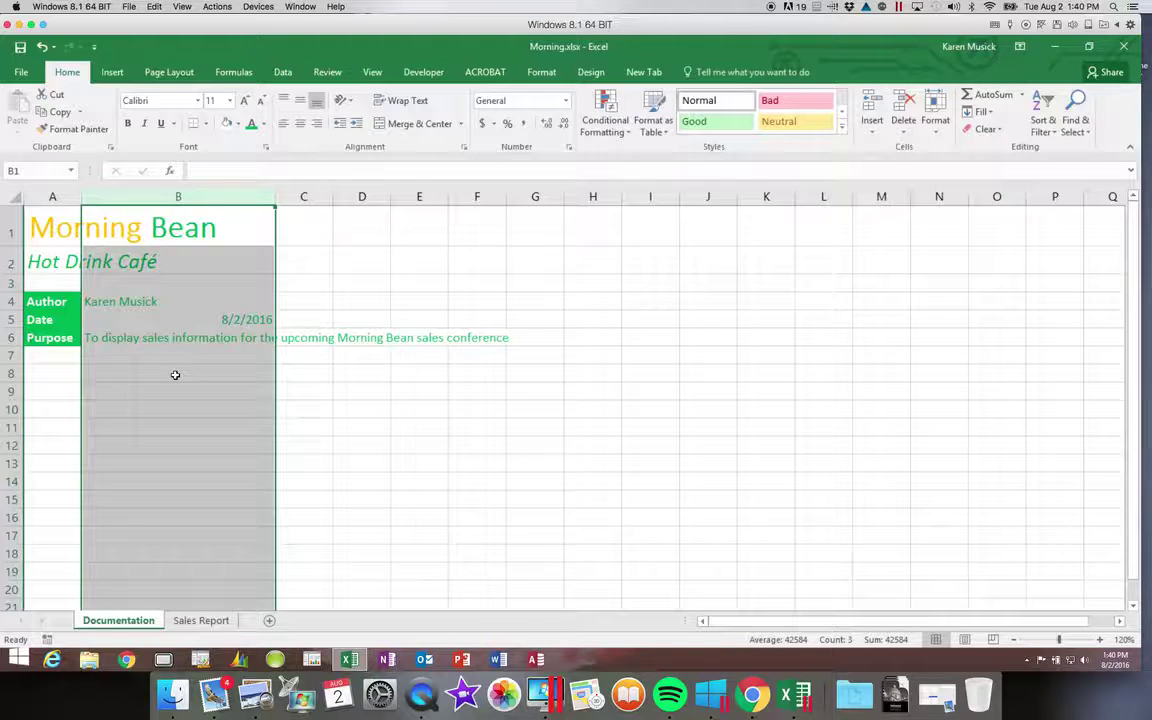
{"action": "left_click", "coordinate": [180, 338]}
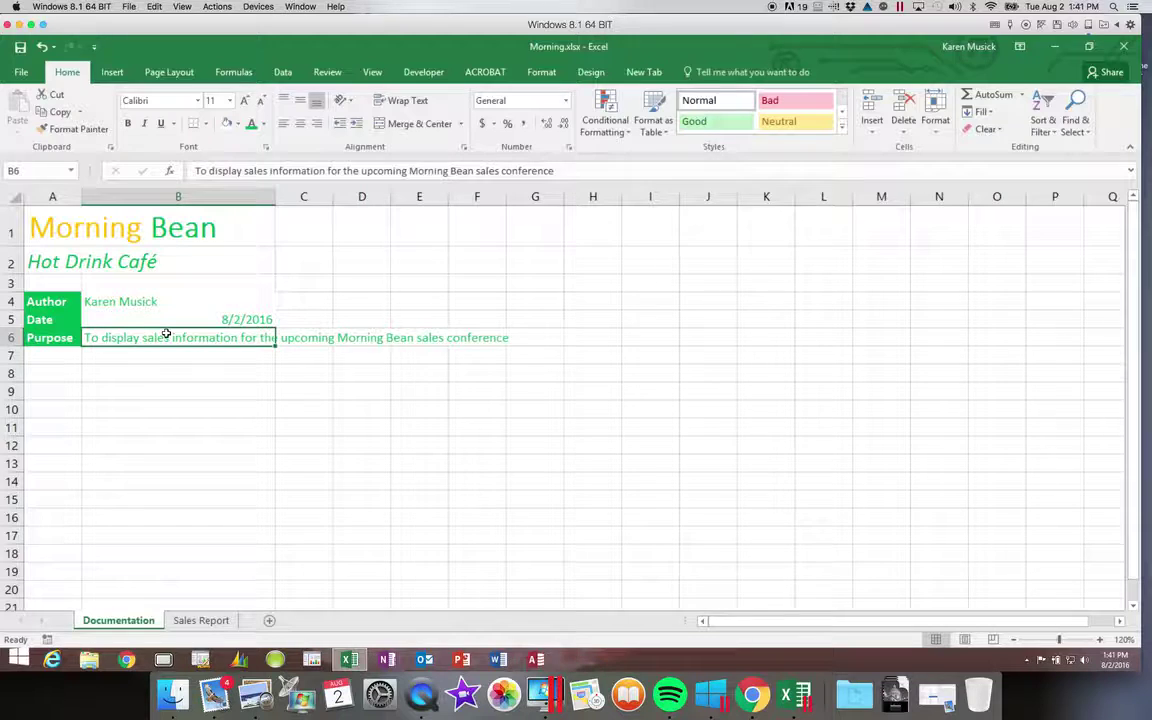
{"action": "left_click", "coordinate": [398, 99]}
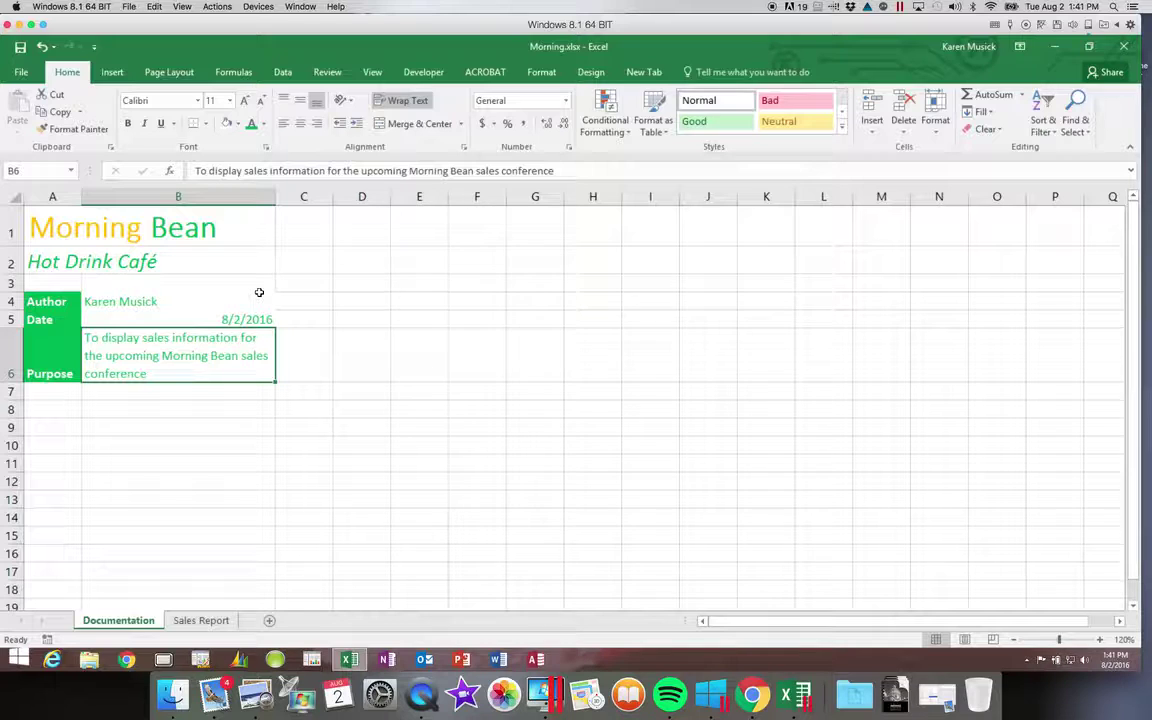
Step: Apply All Borders to the documentation block in cells A4:B6
{"action": "left_click", "coordinate": [63, 300]}
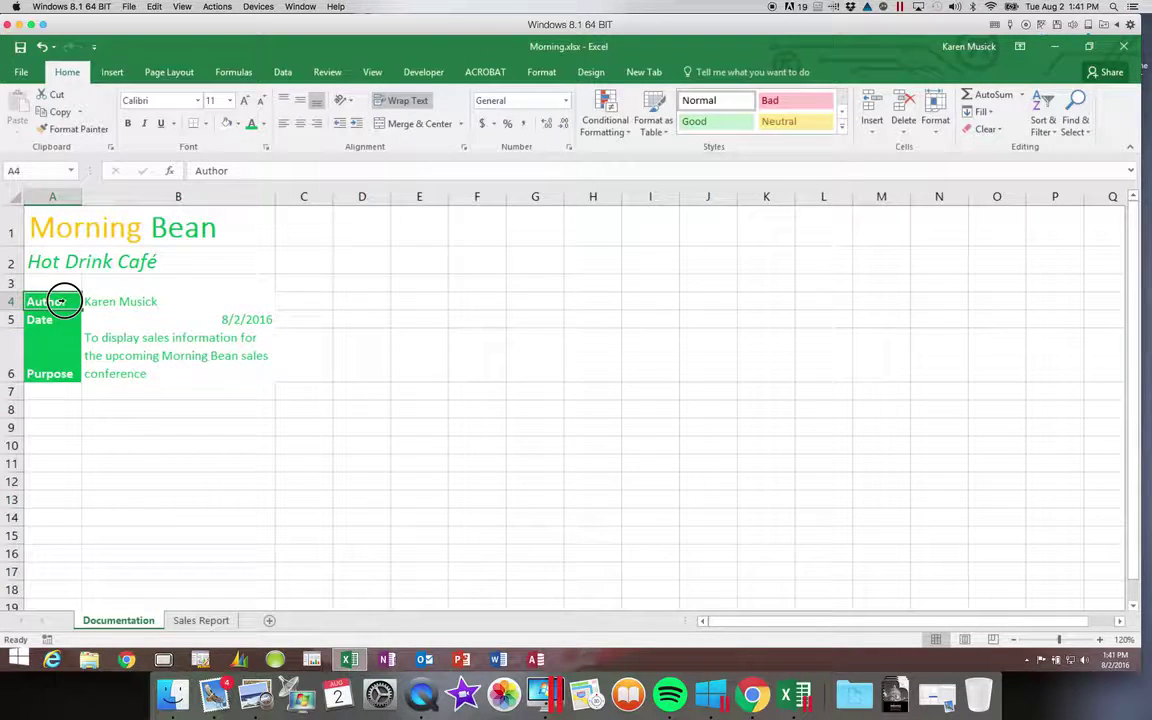
{"action": "left_click_drag", "start_coordinate": [63, 300], "coordinate": [158, 366]}
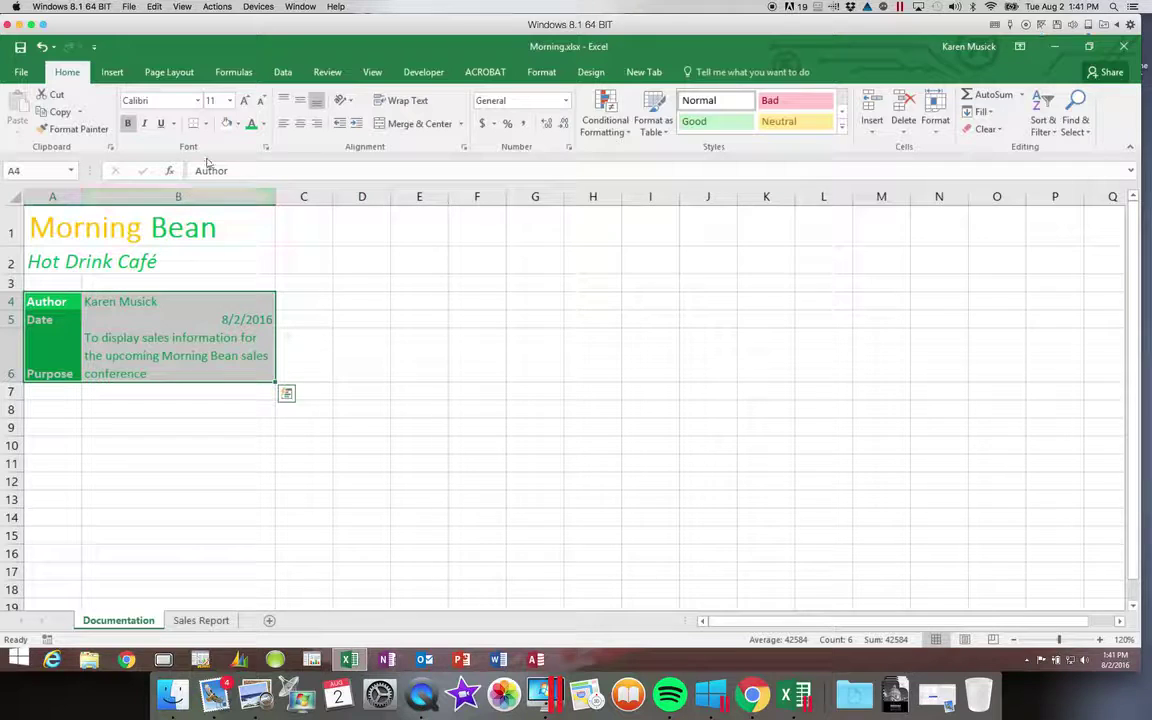
{"action": "left_click", "coordinate": [206, 124]}
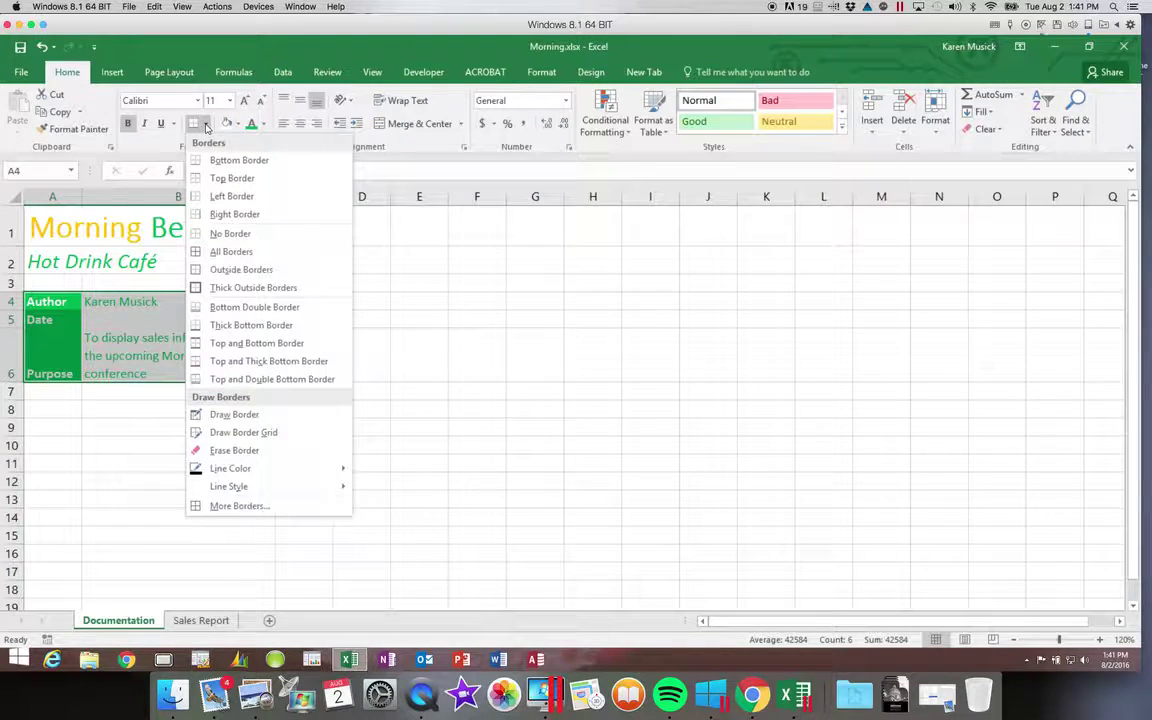
{"action": "left_click", "coordinate": [228, 252]}
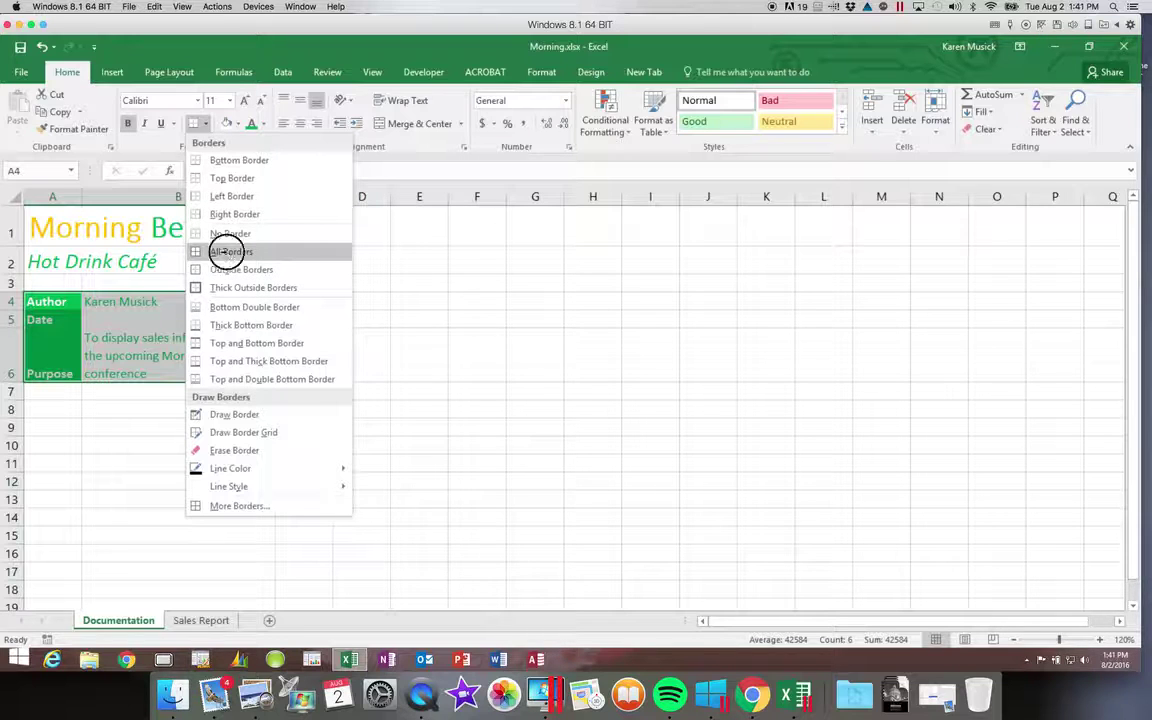
{"action": "left_click", "coordinate": [70, 410]}
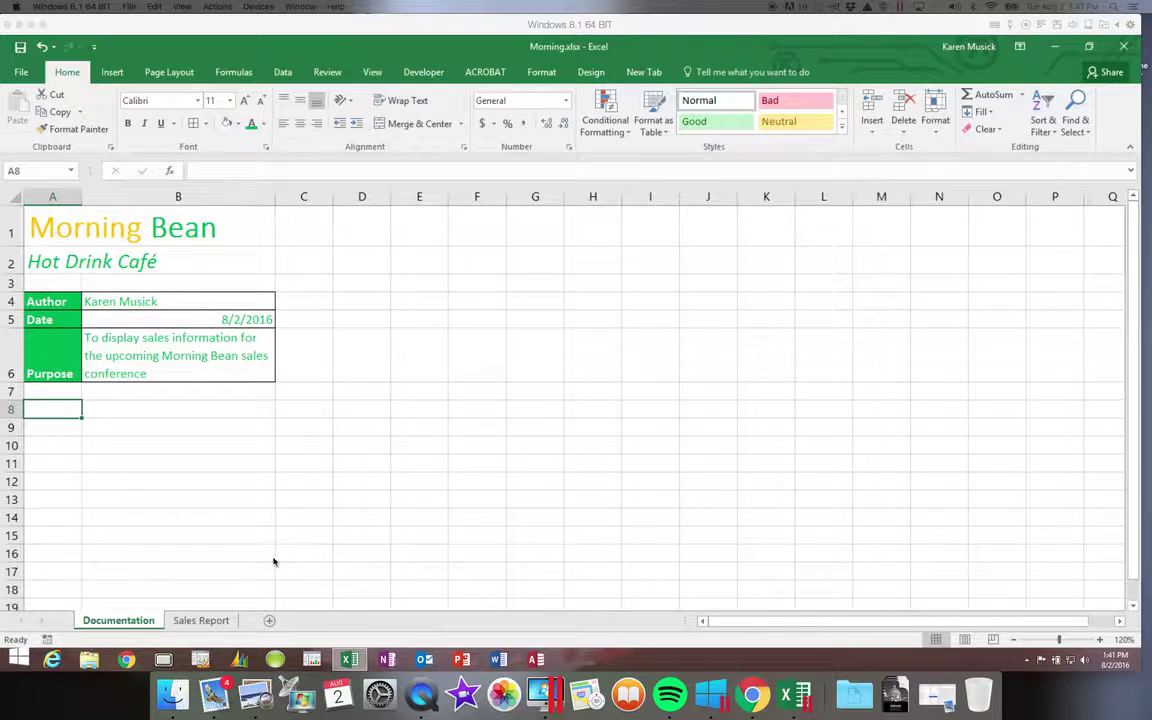
Step: Add a new worksheet, place it after the Sales Report sheet and rename it Color items
{"action": "left_click", "coordinate": [272, 622]}
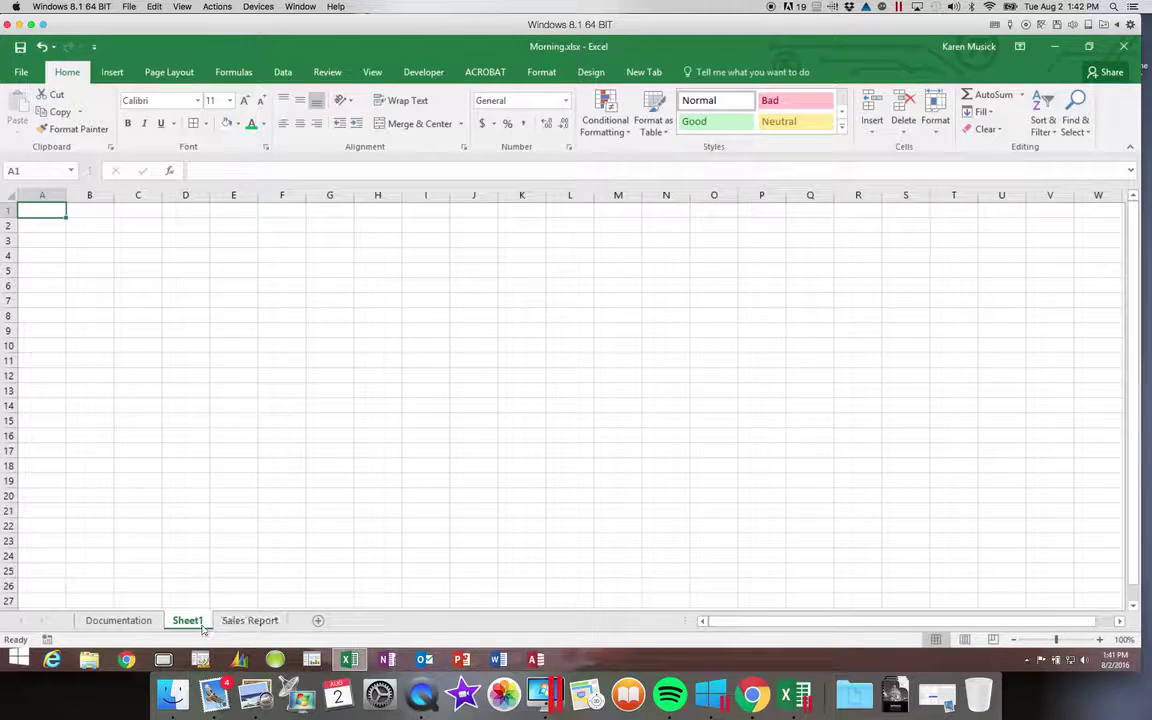
{"action": "left_click", "coordinate": [187, 620]}
{"action": "left_click_drag", "start_coordinate": [250, 594], "coordinate": [297, 621]}
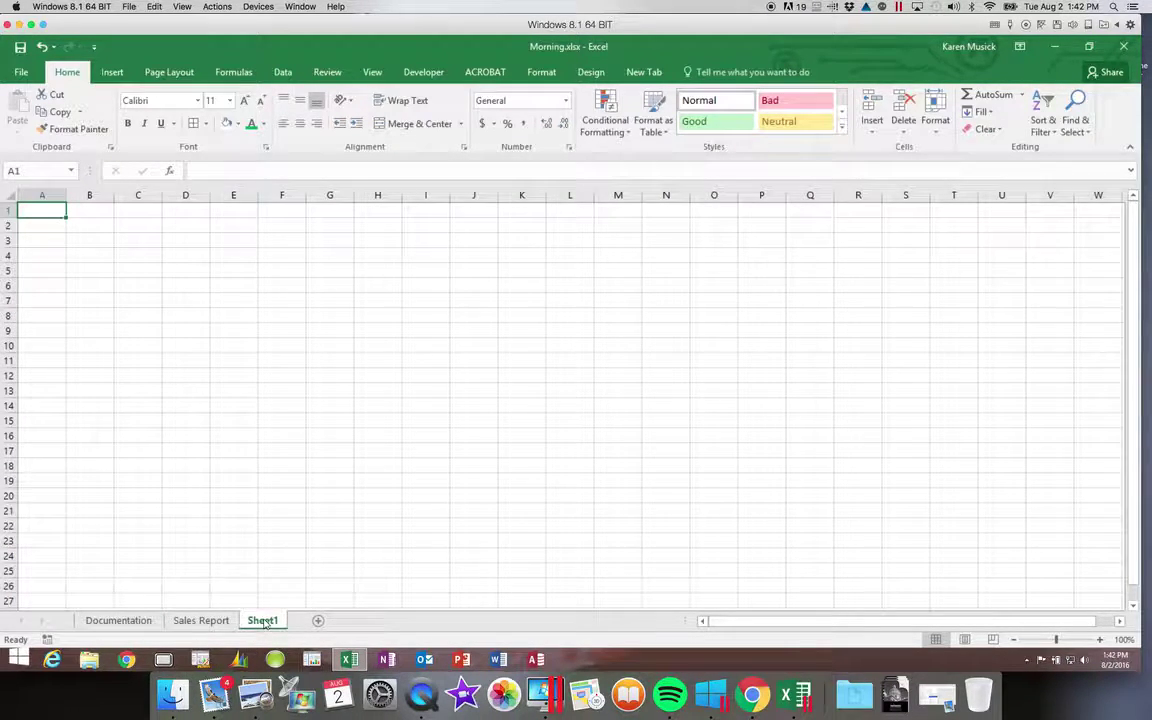
{"action": "double_click", "coordinate": [264, 621]}
{"action": "type", "text": "F"}
{"action": "type", "text": "Color"}
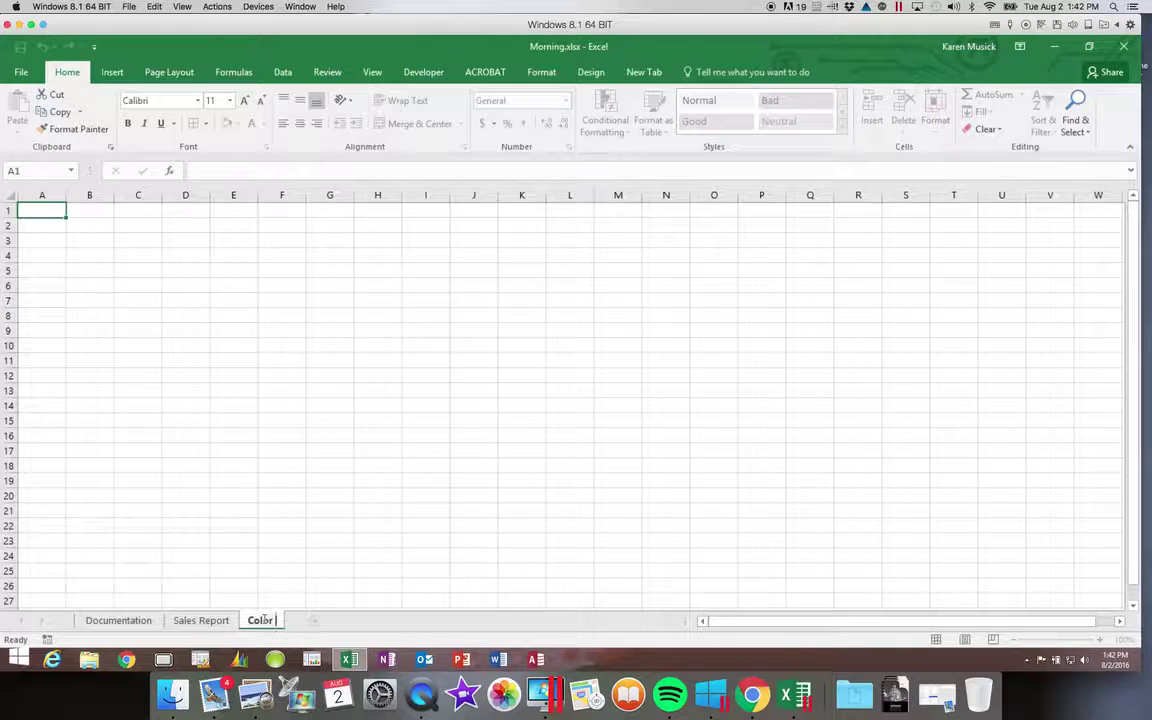
{"action": "type", "text": " items"}
{"action": "key", "text": "Return"}
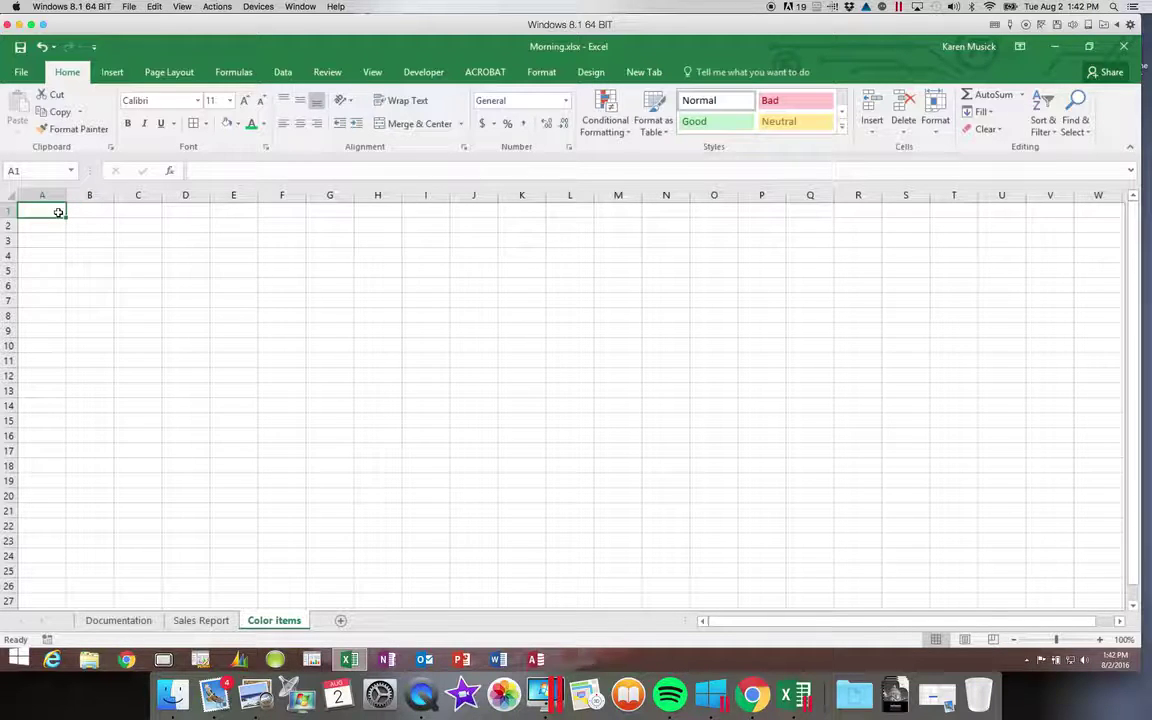
Step: Enter "can you read me" in cell A1 and widen column A to fit the text
{"action": "type", "text": "can you read me"}
{"action": "key", "text": "Return"}
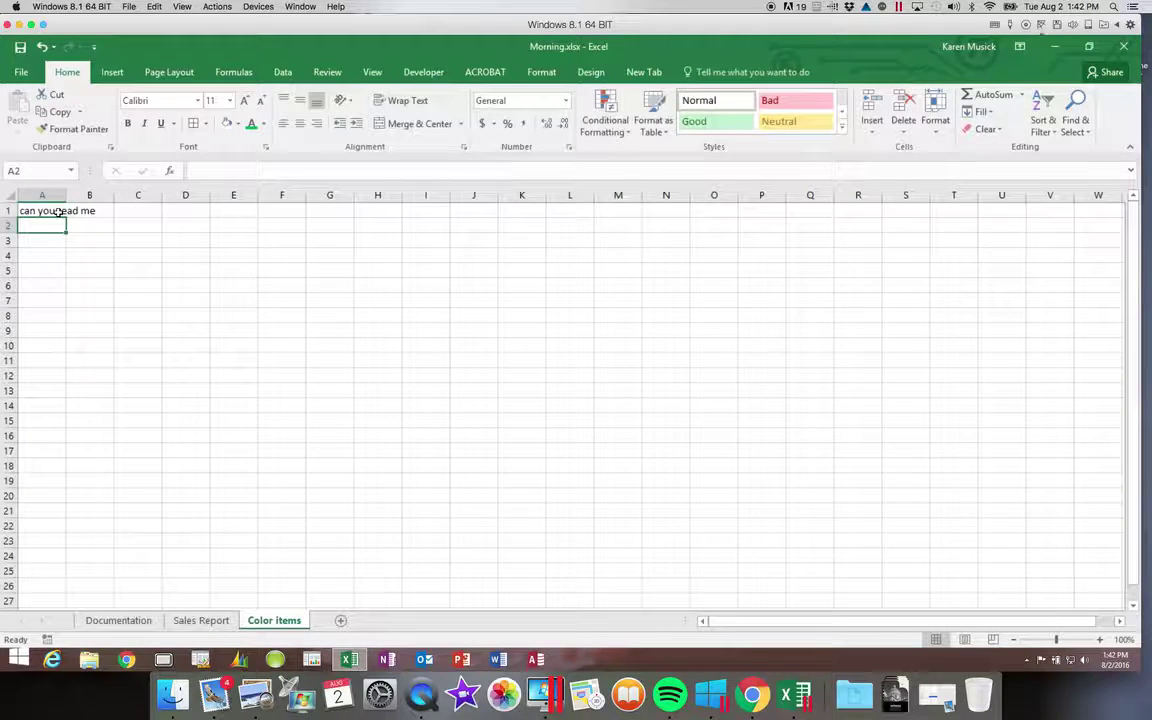
{"action": "left_click_drag", "start_coordinate": [66, 194], "coordinate": [116, 195]}
Step: Copy the text in cell A1 and paste it into cells A2:A14
{"action": "left_click", "coordinate": [87, 211]}
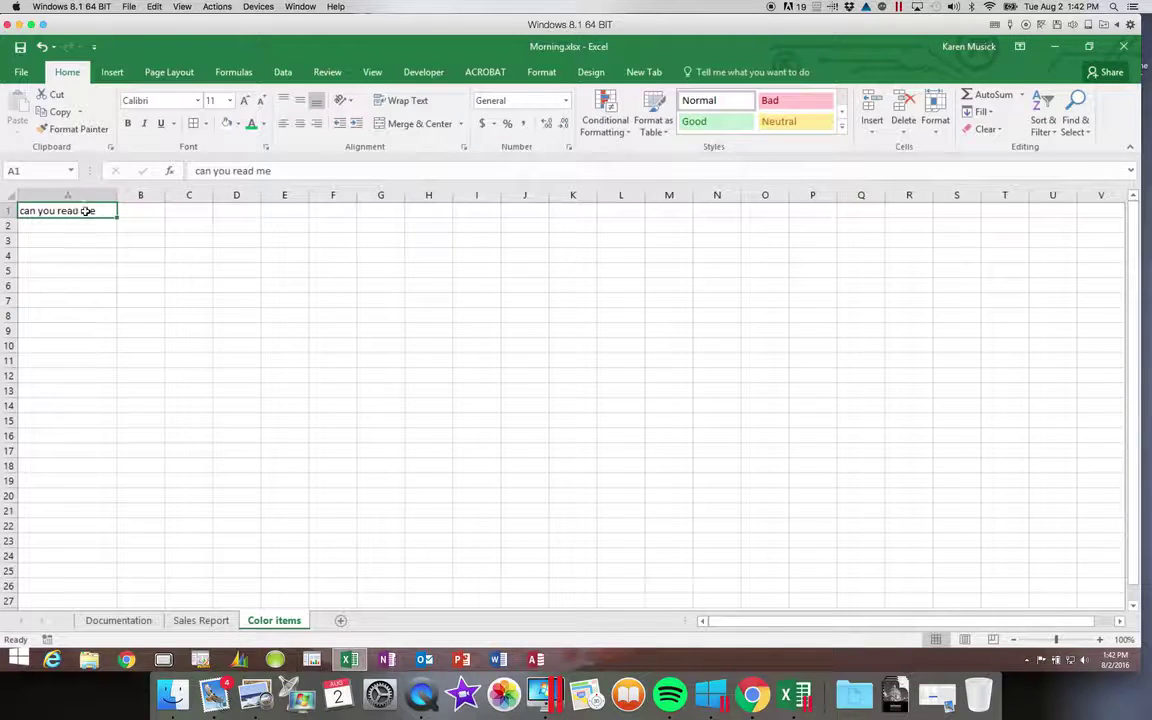
{"action": "right_click", "coordinate": [87, 211]}
{"action": "left_click", "coordinate": [105, 237]}
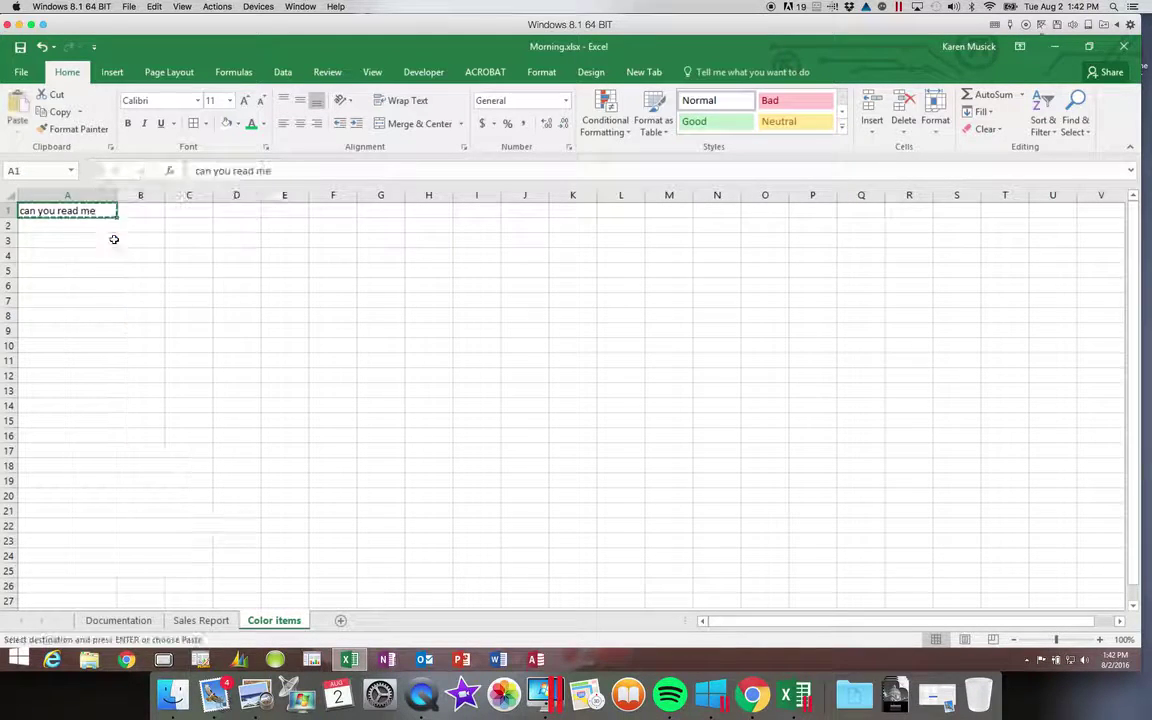
{"action": "left_click", "coordinate": [48, 280]}
{"action": "left_click_drag", "start_coordinate": [50, 212], "coordinate": [44, 406]}
{"action": "right_click", "coordinate": [44, 406]}
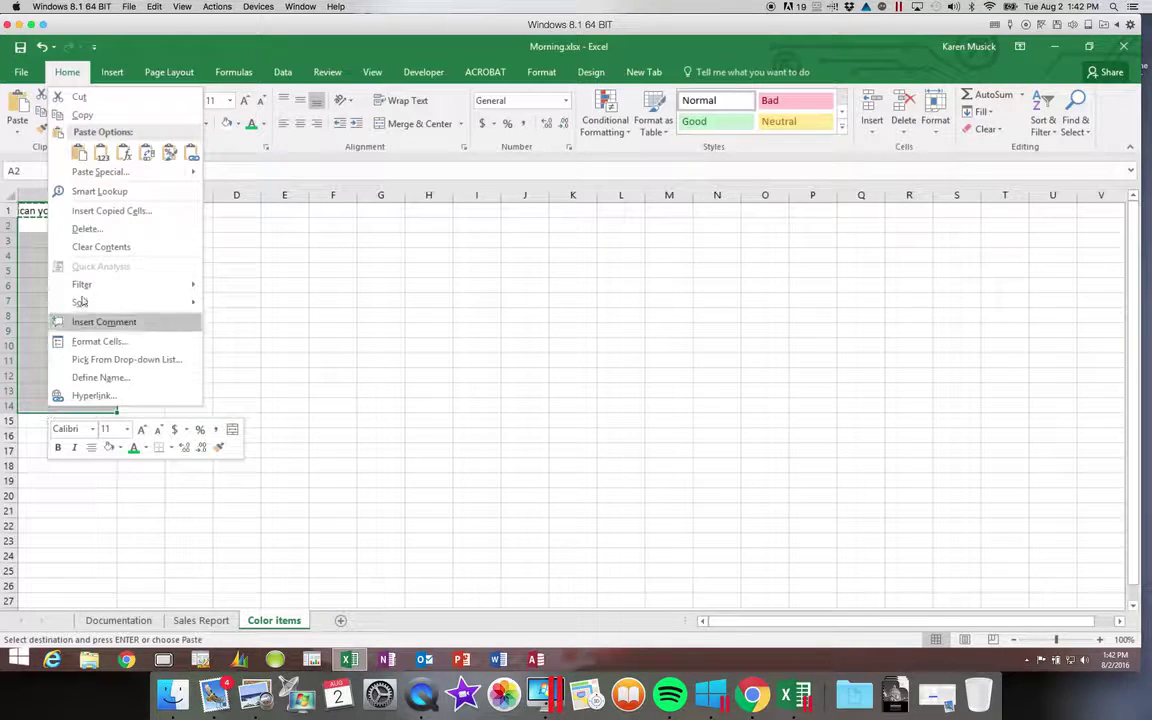
{"action": "left_click", "coordinate": [79, 152]}
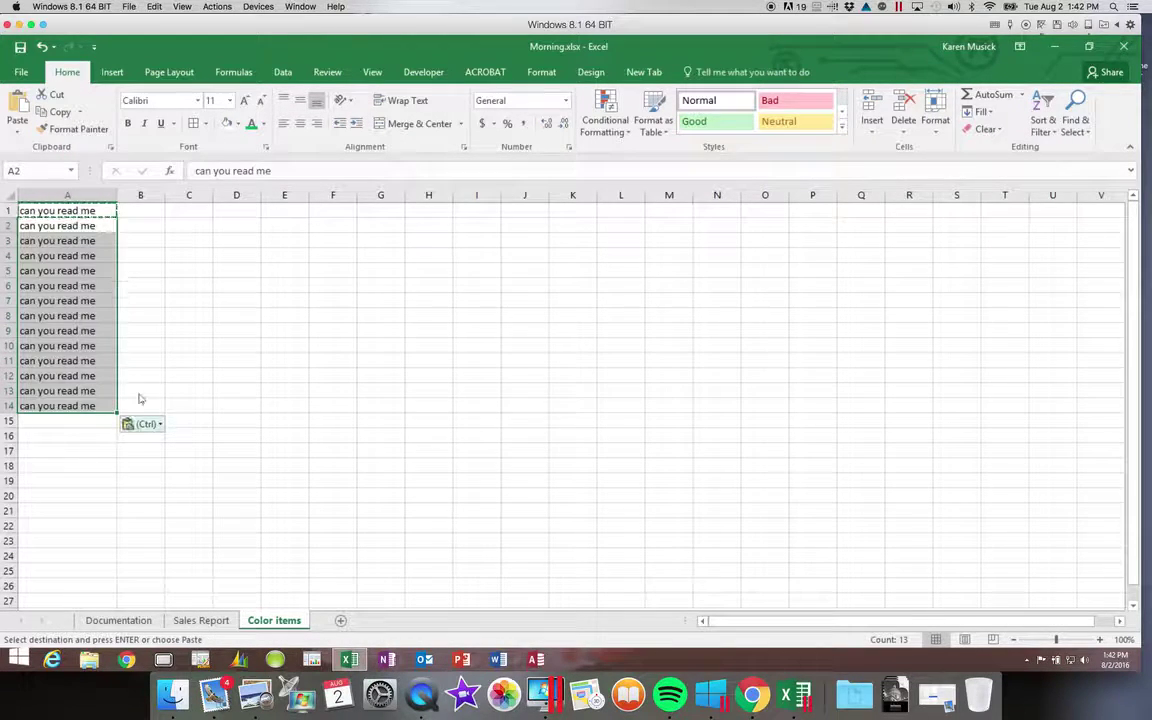
Step: Format cell A6 with a white font color and a white fill
{"action": "left_click", "coordinate": [99, 212]}
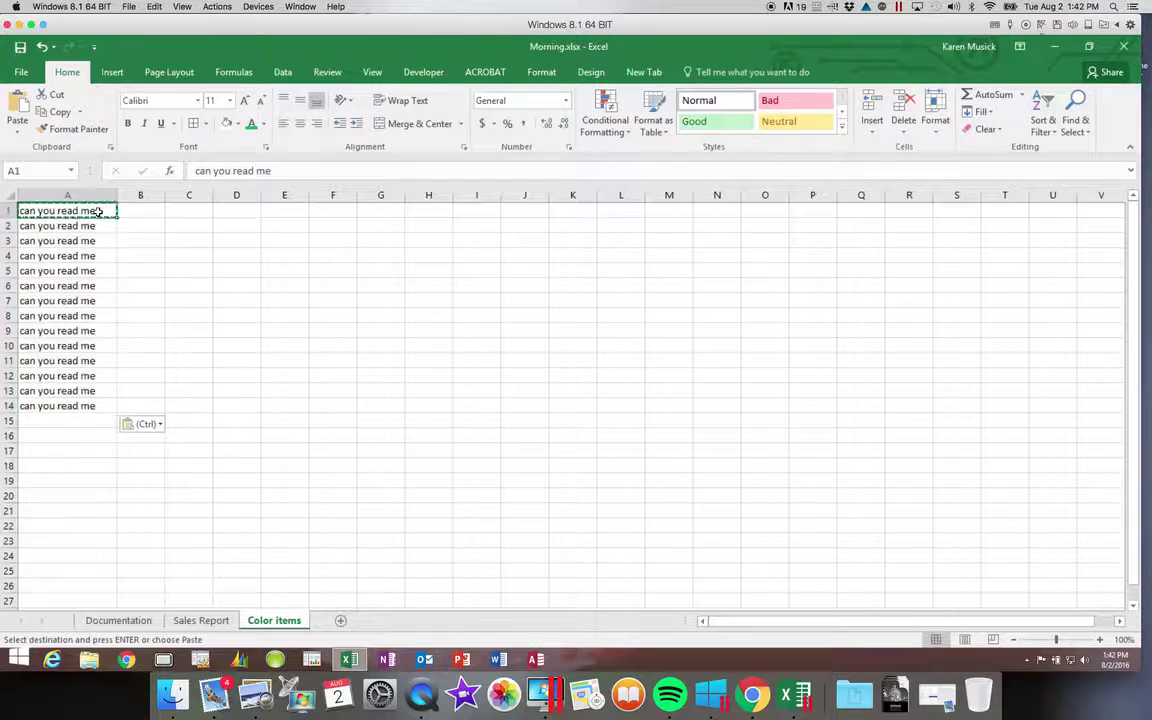
{"action": "left_click", "coordinate": [87, 227]}
{"action": "left_click", "coordinate": [85, 240]}
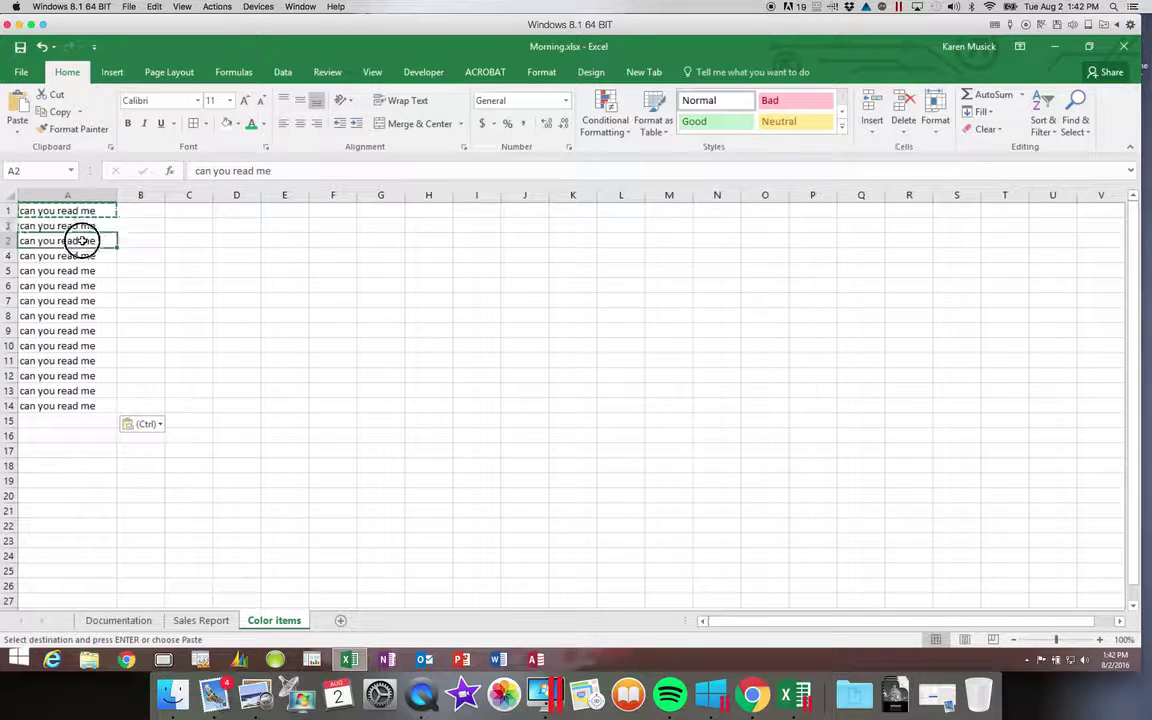
{"action": "left_click", "coordinate": [86, 287]}
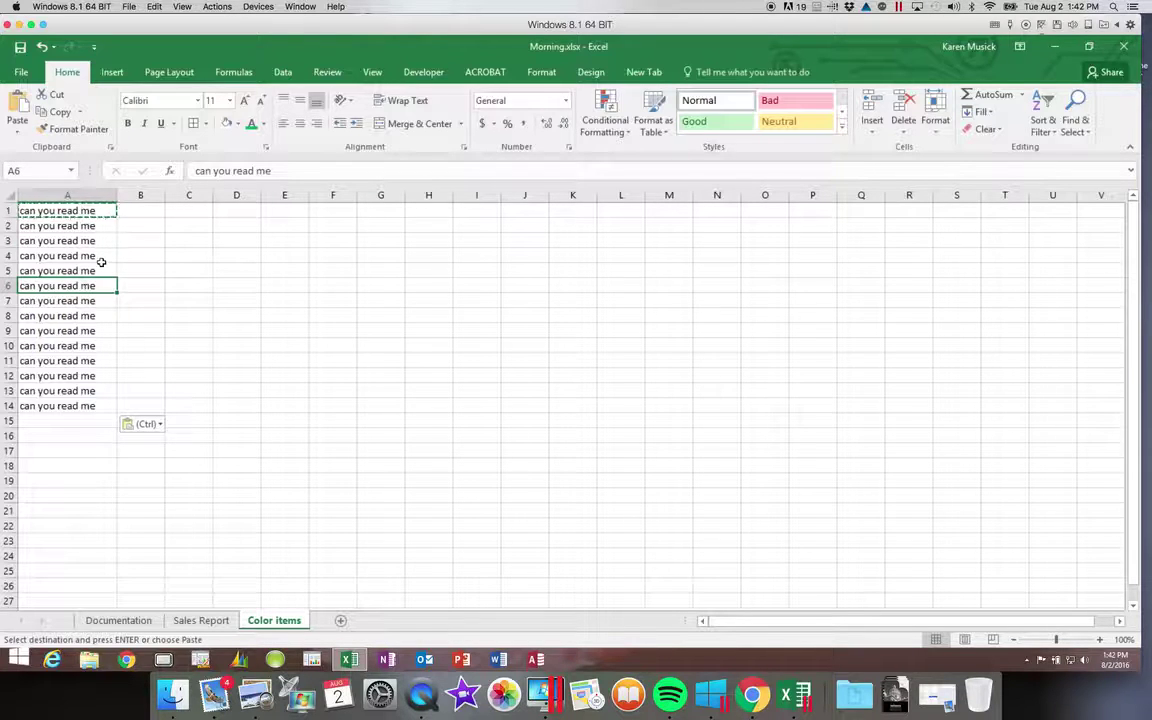
{"action": "left_click", "coordinate": [265, 127]}
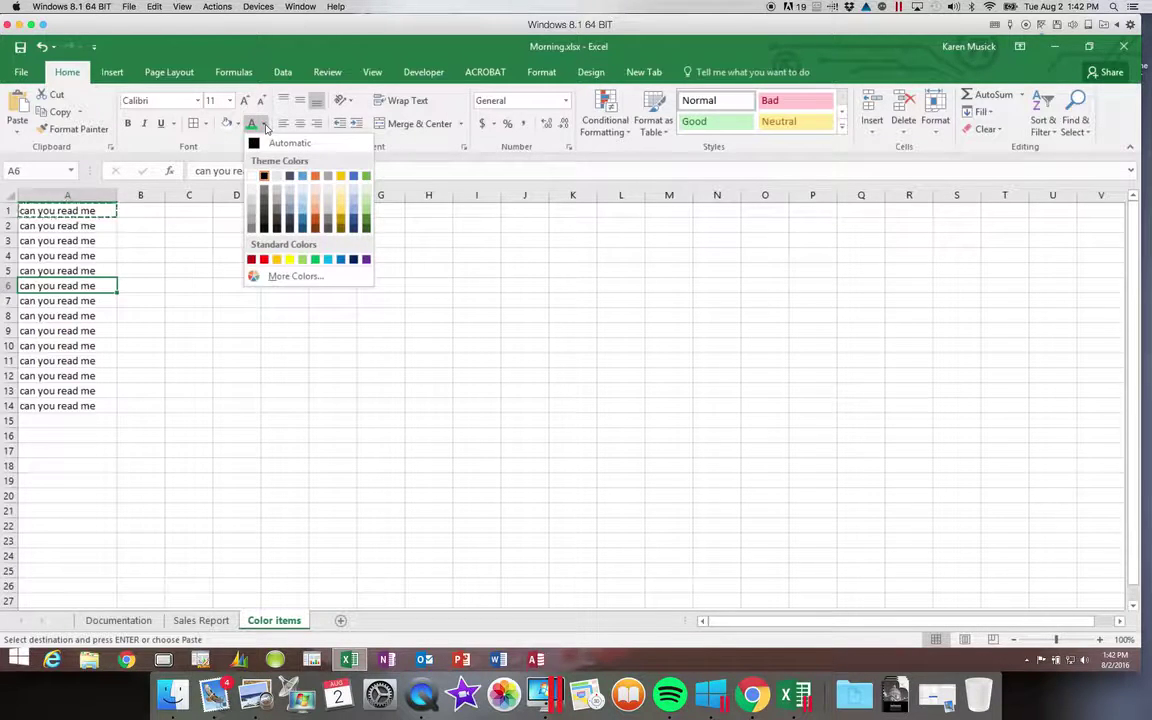
{"action": "left_click", "coordinate": [264, 176]}
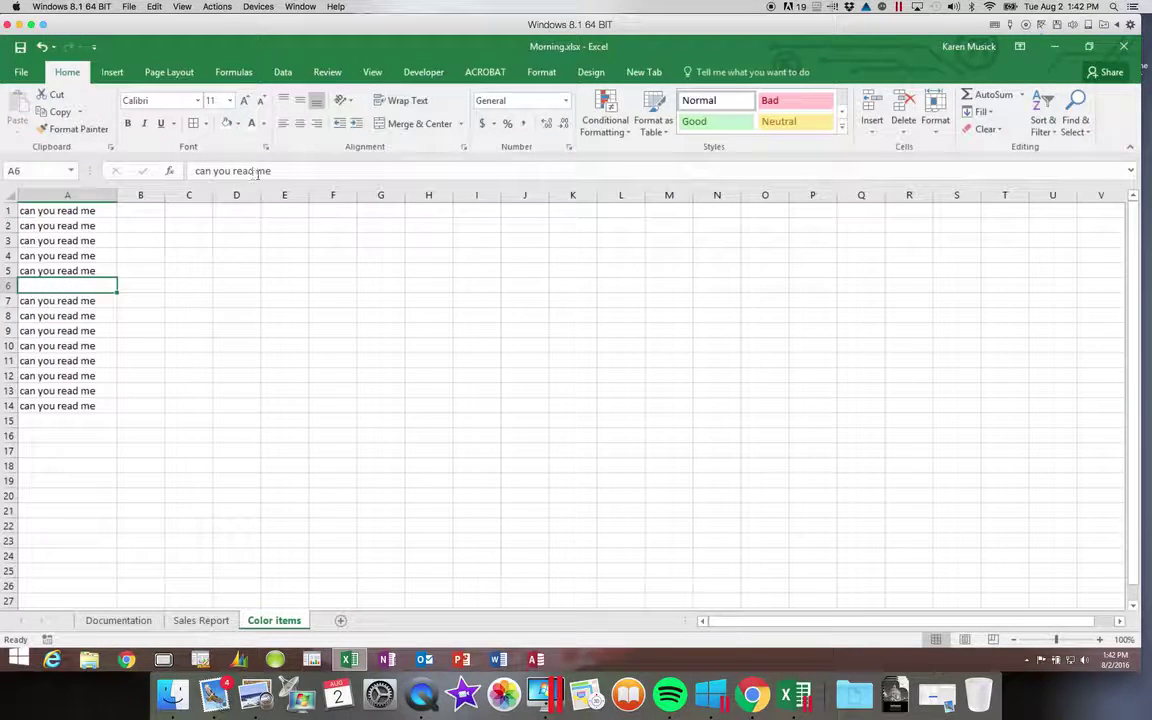
{"action": "left_click", "coordinate": [234, 123]}
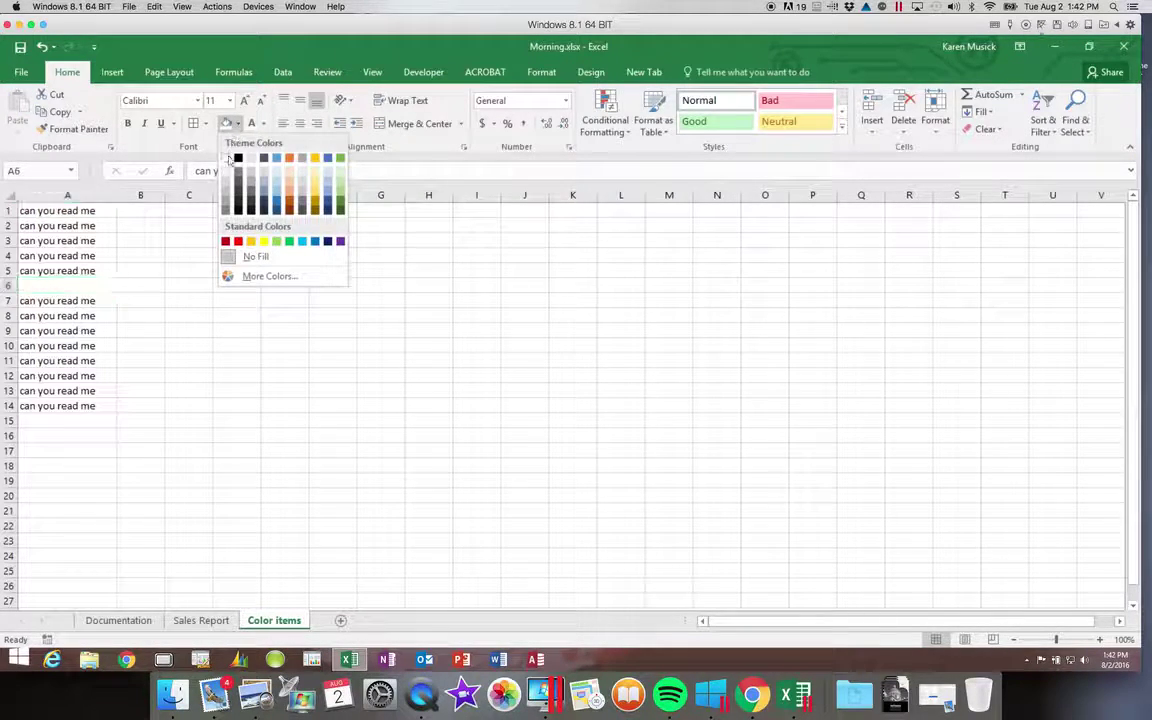
{"action": "left_click", "coordinate": [226, 157]}
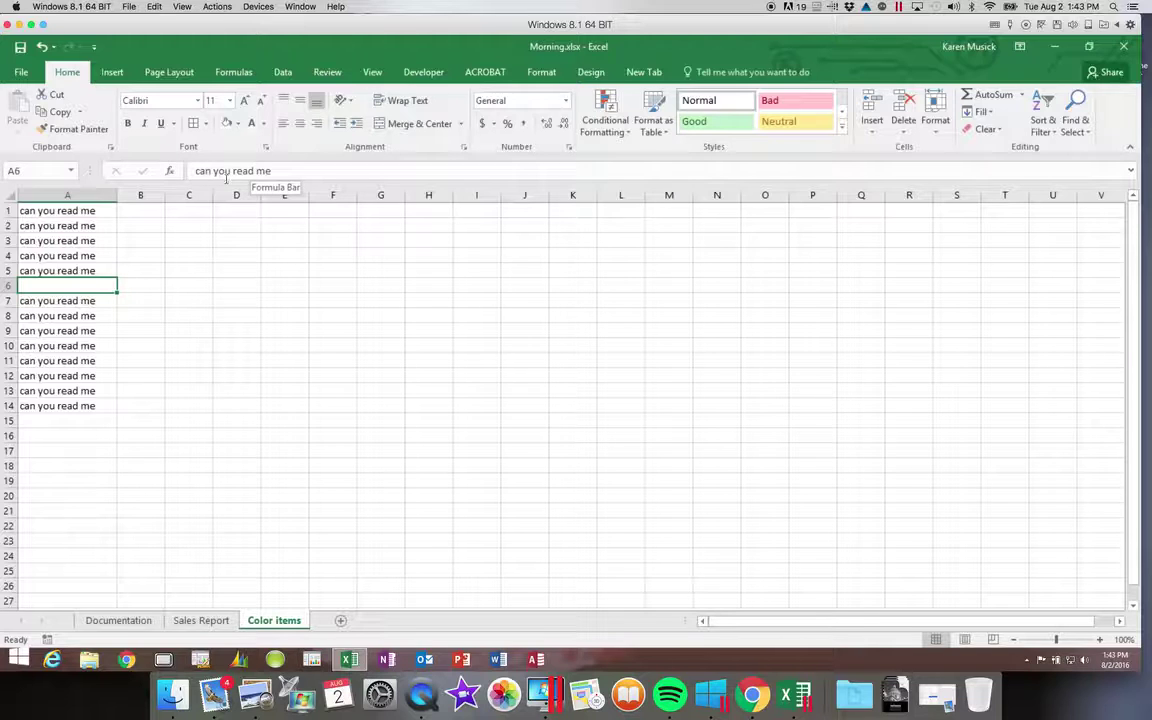
Step: Format cell A8 with a standard yellow fill and standard yellow text
{"action": "left_click", "coordinate": [107, 317]}
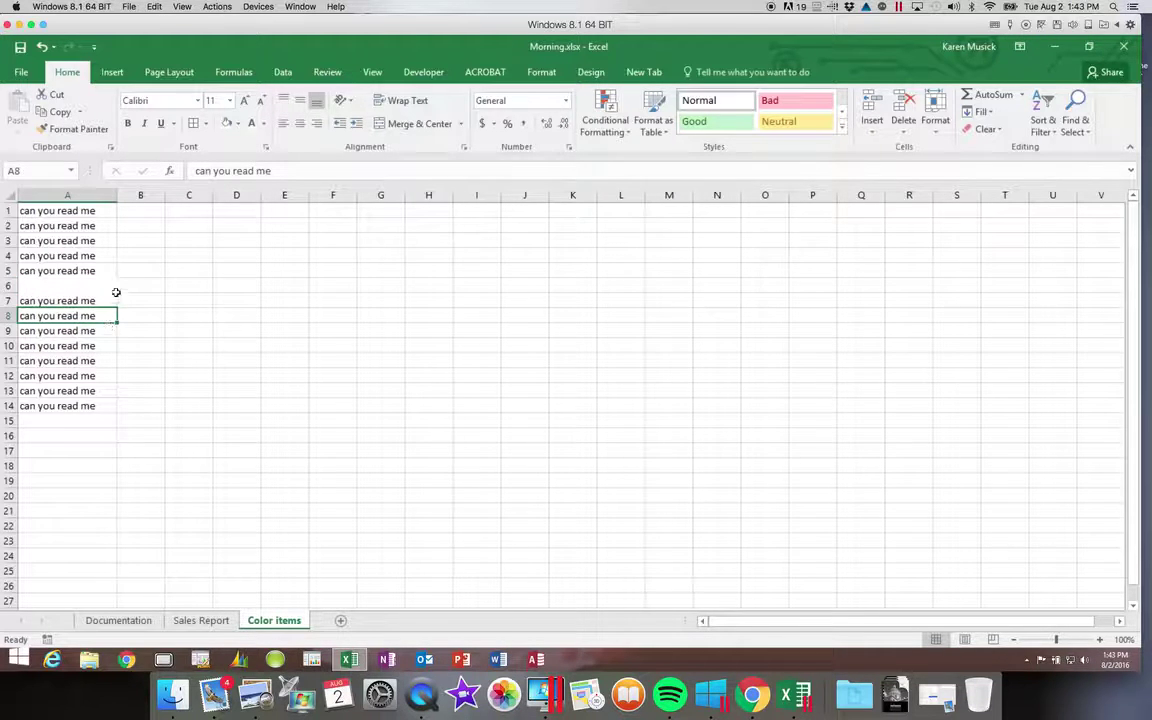
{"action": "left_click", "coordinate": [237, 123]}
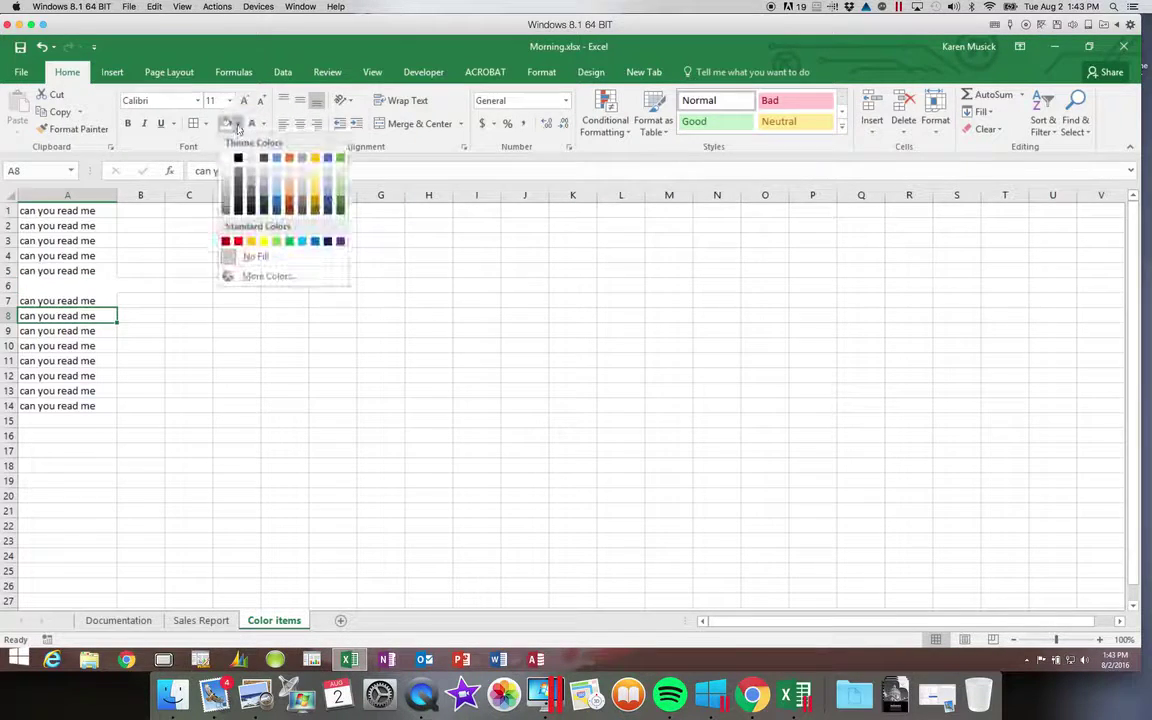
{"action": "left_click", "coordinate": [264, 241]}
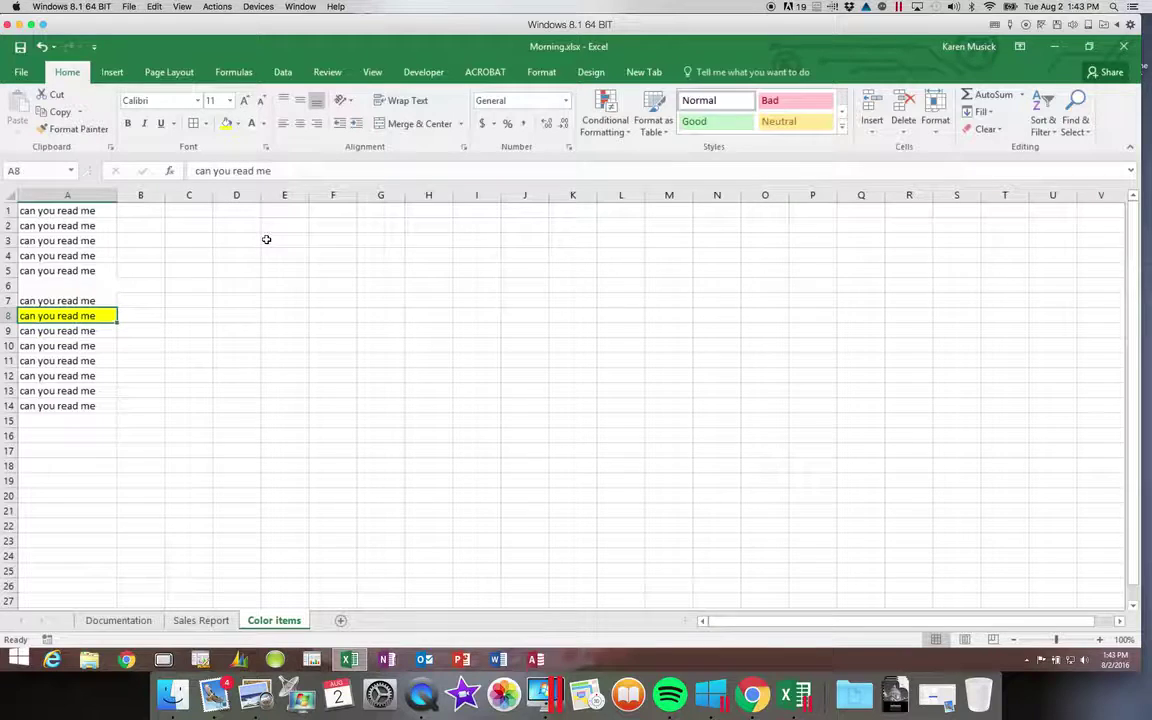
{"action": "left_click", "coordinate": [264, 123]}
{"action": "left_click", "coordinate": [288, 258]}
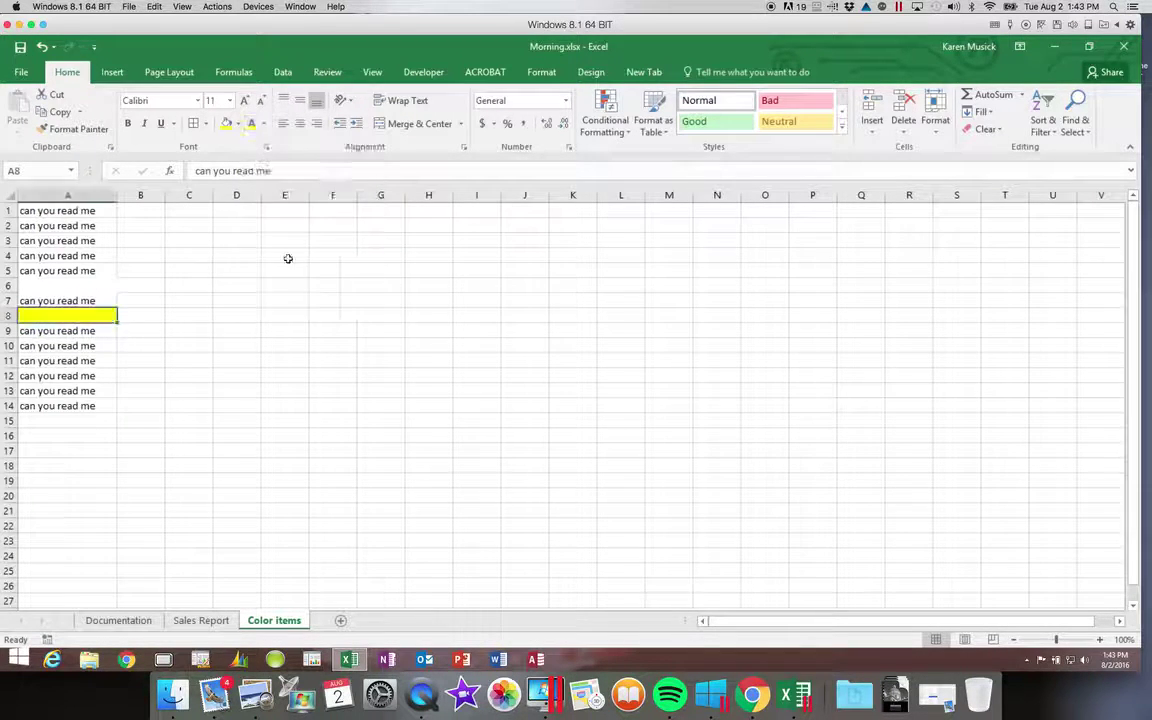
Step: Format cell A10 with a black fill and the Automatic font color
{"action": "left_click", "coordinate": [95, 346]}
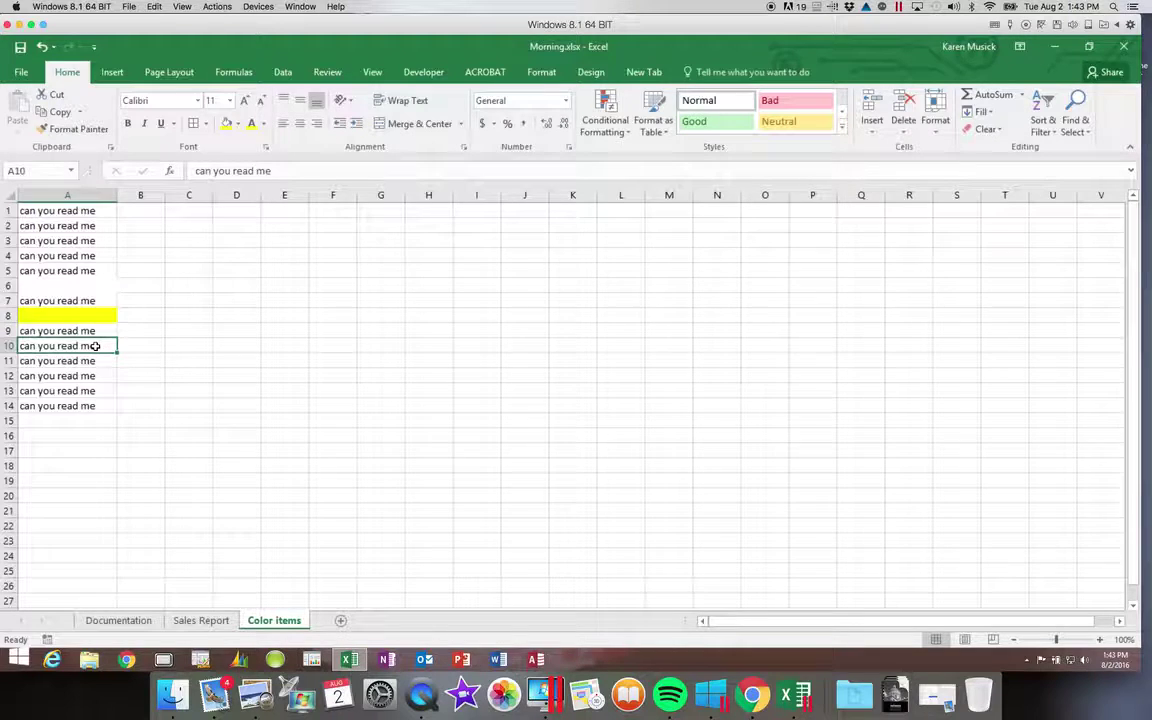
{"action": "left_click", "coordinate": [237, 123]}
{"action": "left_click", "coordinate": [237, 157]}
{"action": "left_click", "coordinate": [263, 123]}
{"action": "left_click", "coordinate": [255, 143]}
{"action": "left_click", "coordinate": [213, 316]}
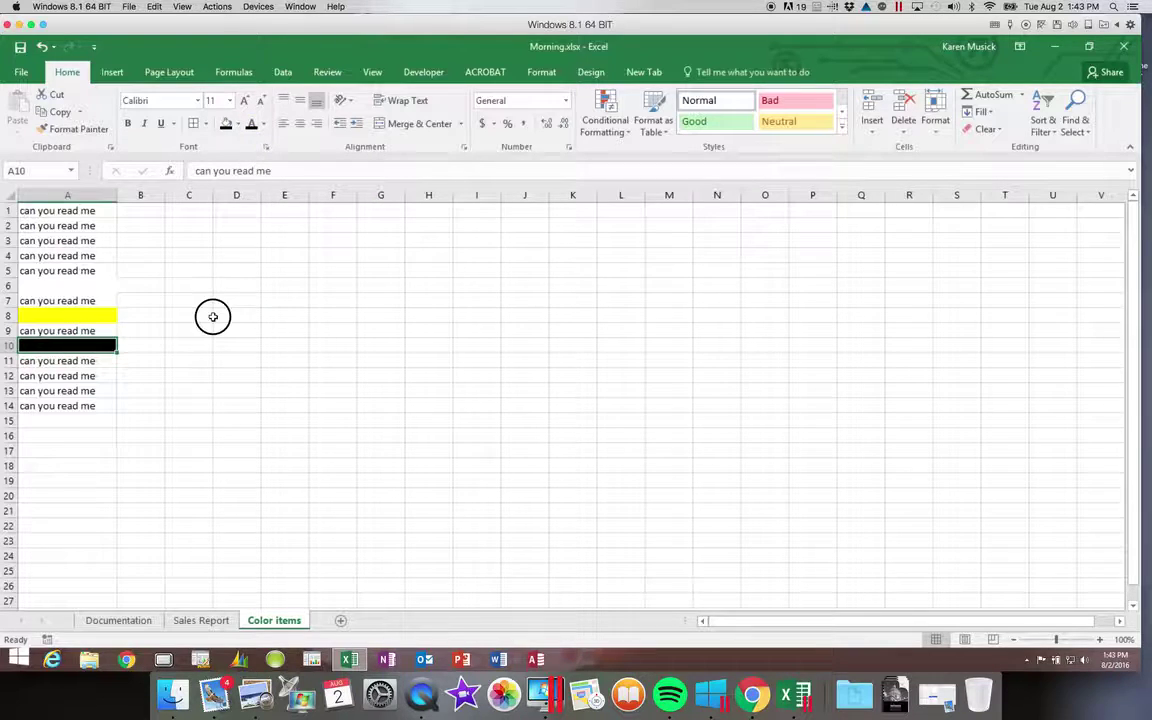
{"action": "left_click", "coordinate": [108, 346]}
Step: Set the font color of the hidden text in cells A6 and A8 to Automatic
{"action": "left_click", "coordinate": [90, 285]}
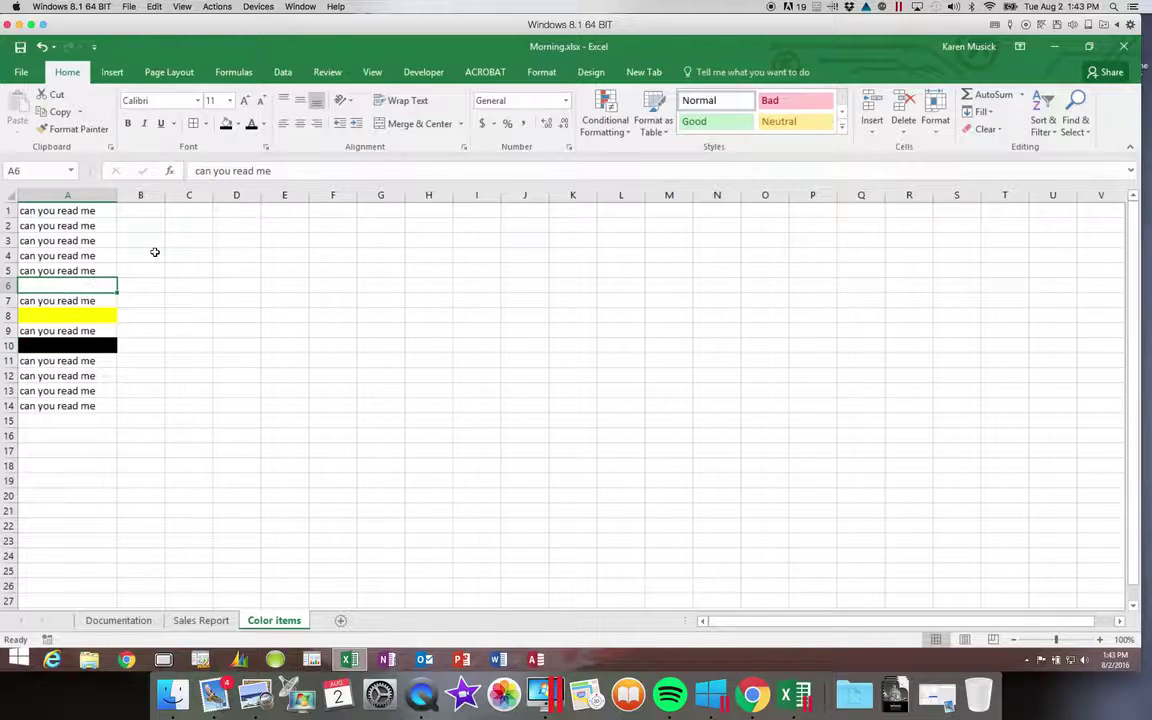
{"action": "left_click", "coordinate": [262, 123]}
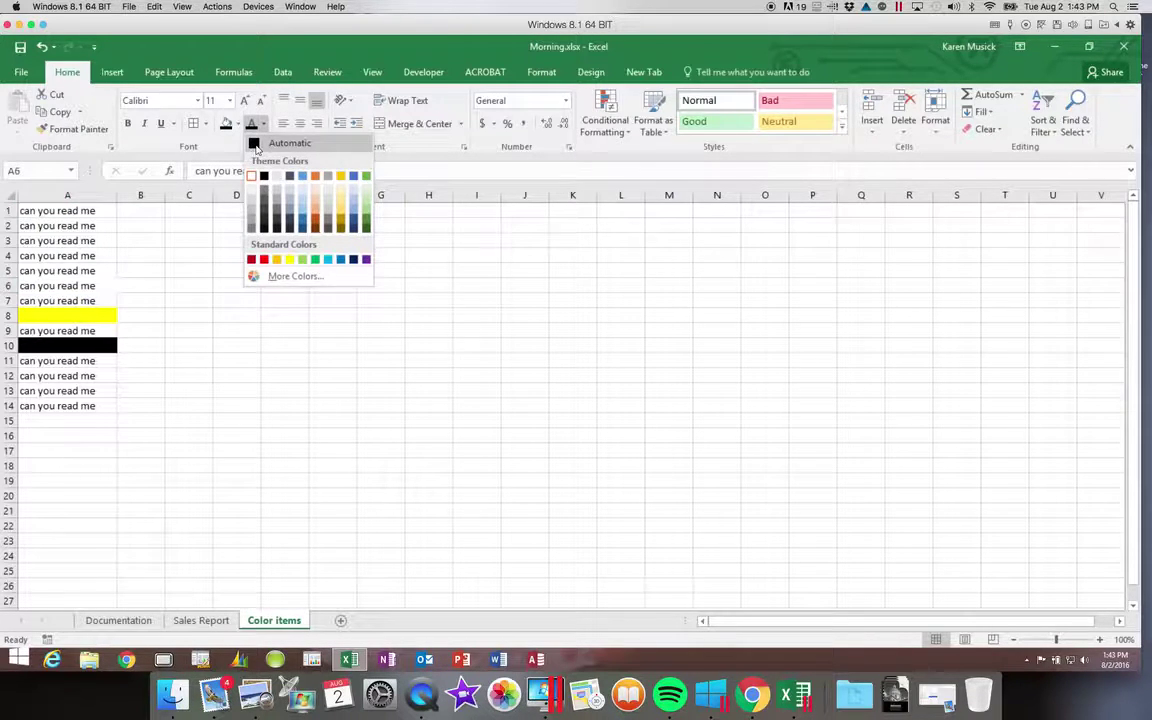
{"action": "left_click", "coordinate": [255, 145]}
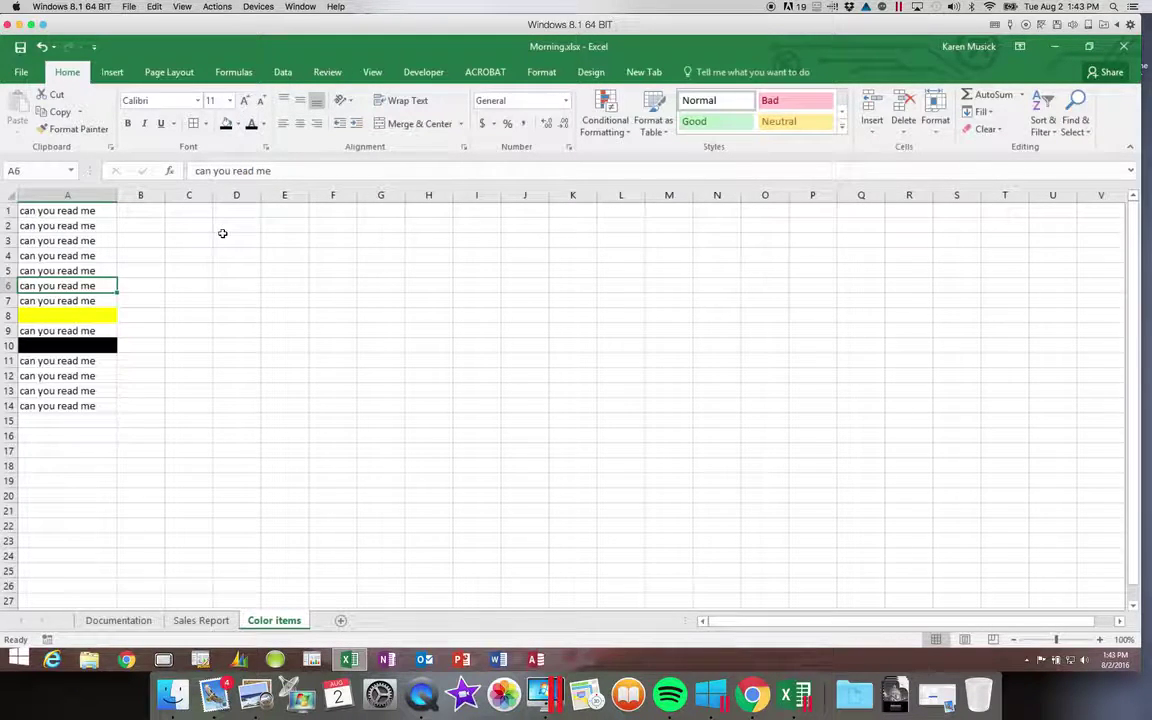
{"action": "left_click", "coordinate": [80, 314]}
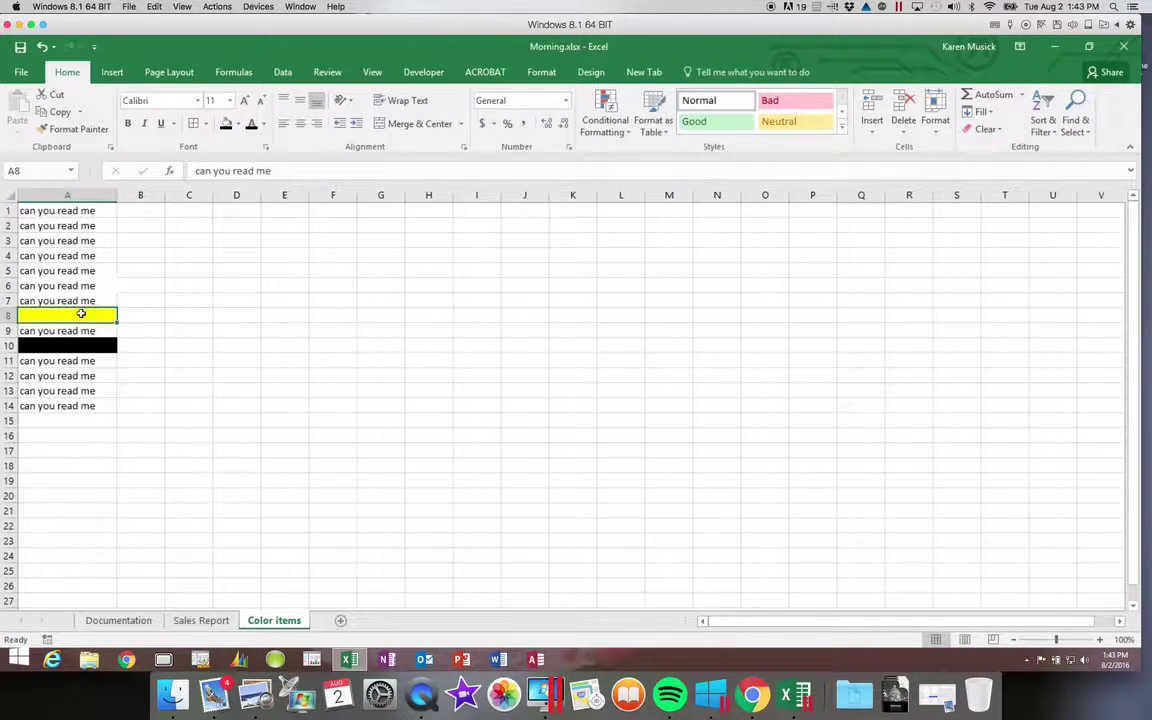
{"action": "left_click", "coordinate": [262, 124]}
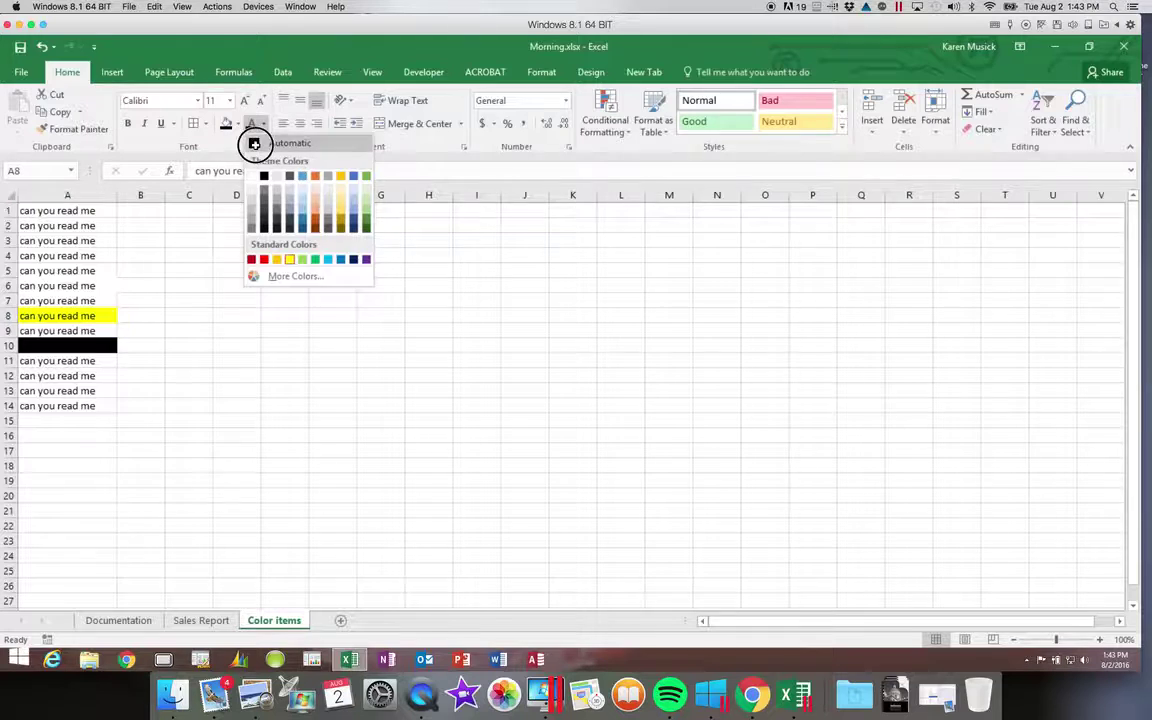
{"action": "left_click", "coordinate": [256, 141]}
Step: Apply a light font color to the text in the black-filled cell A10
{"action": "left_click", "coordinate": [105, 345]}
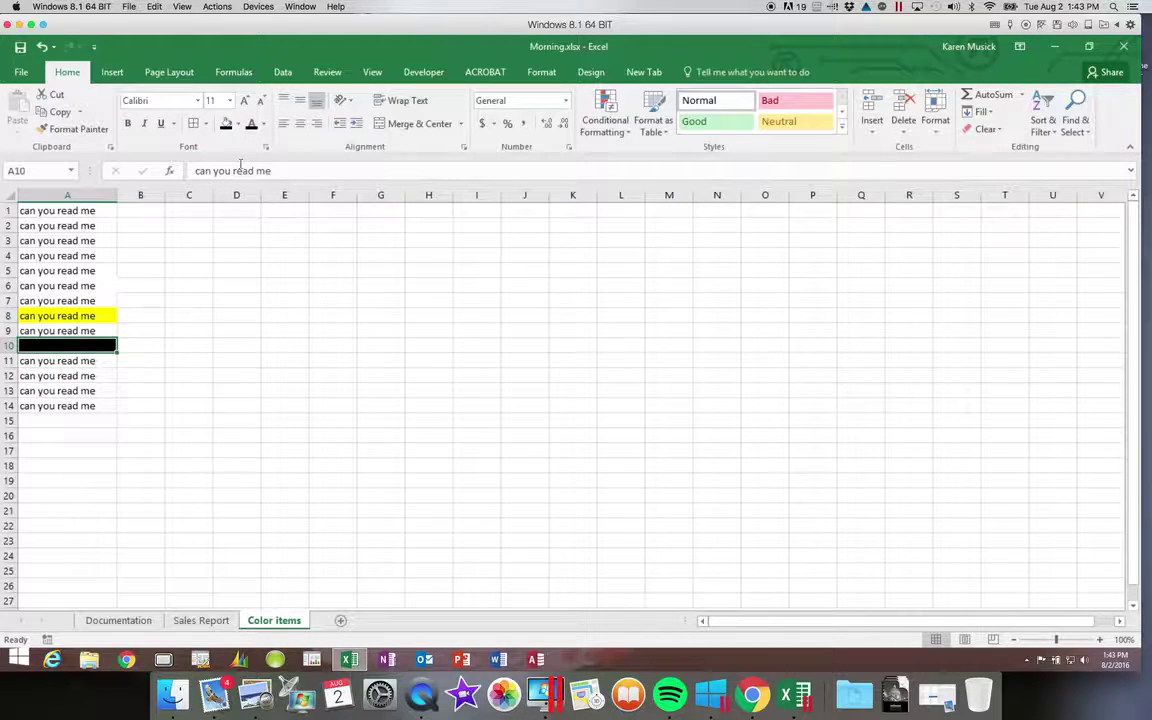
{"action": "left_click", "coordinate": [264, 124]}
{"action": "left_click", "coordinate": [253, 206]}
Step: Fill every cell of the Color items sheet with standard yellow
{"action": "left_click", "coordinate": [137, 622]}
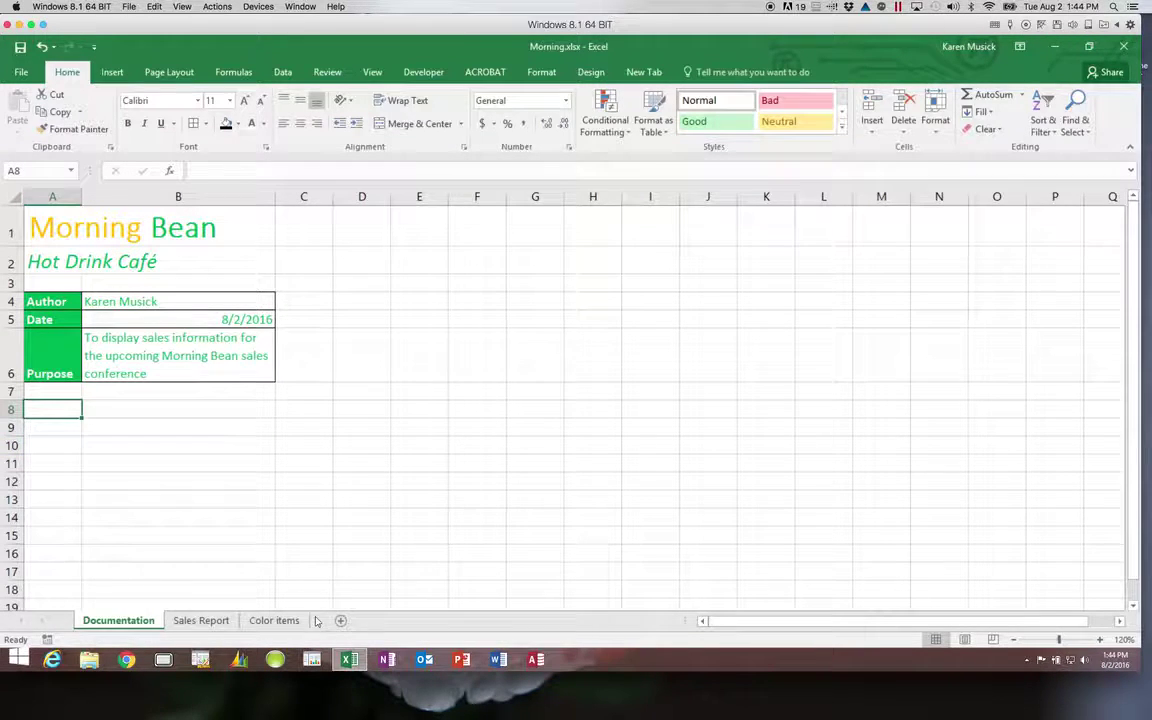
{"action": "left_click", "coordinate": [274, 620]}
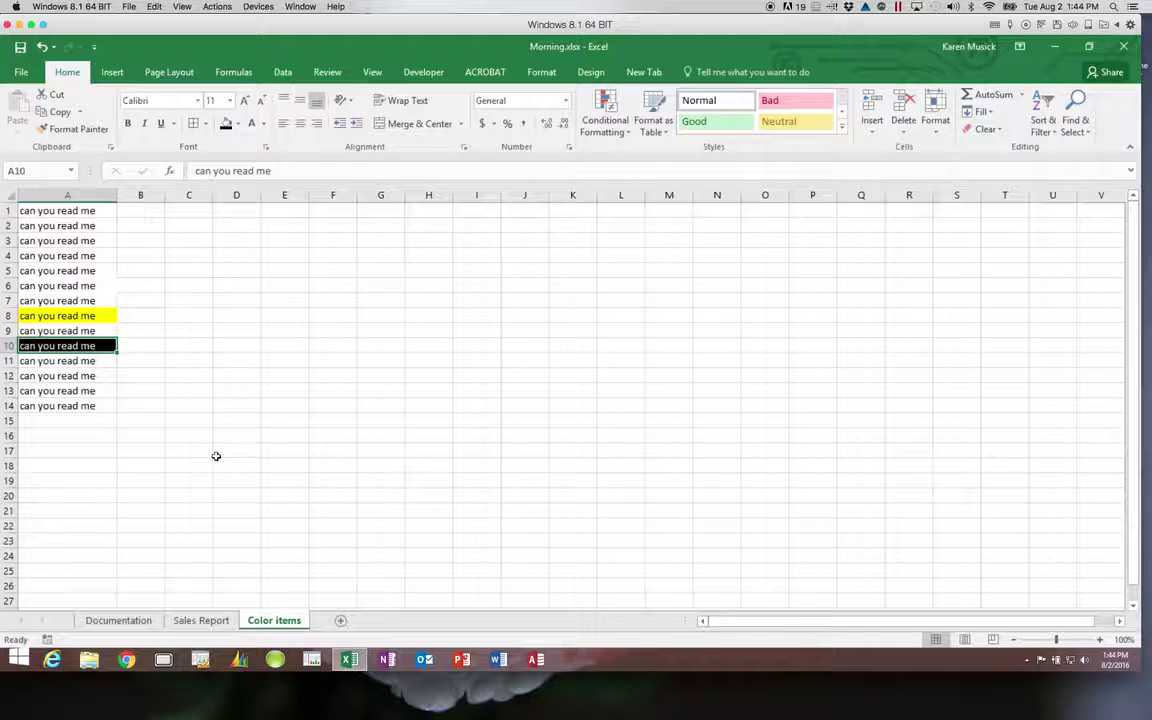
{"action": "left_click_drag", "start_coordinate": [93, 211], "coordinate": [108, 430]}
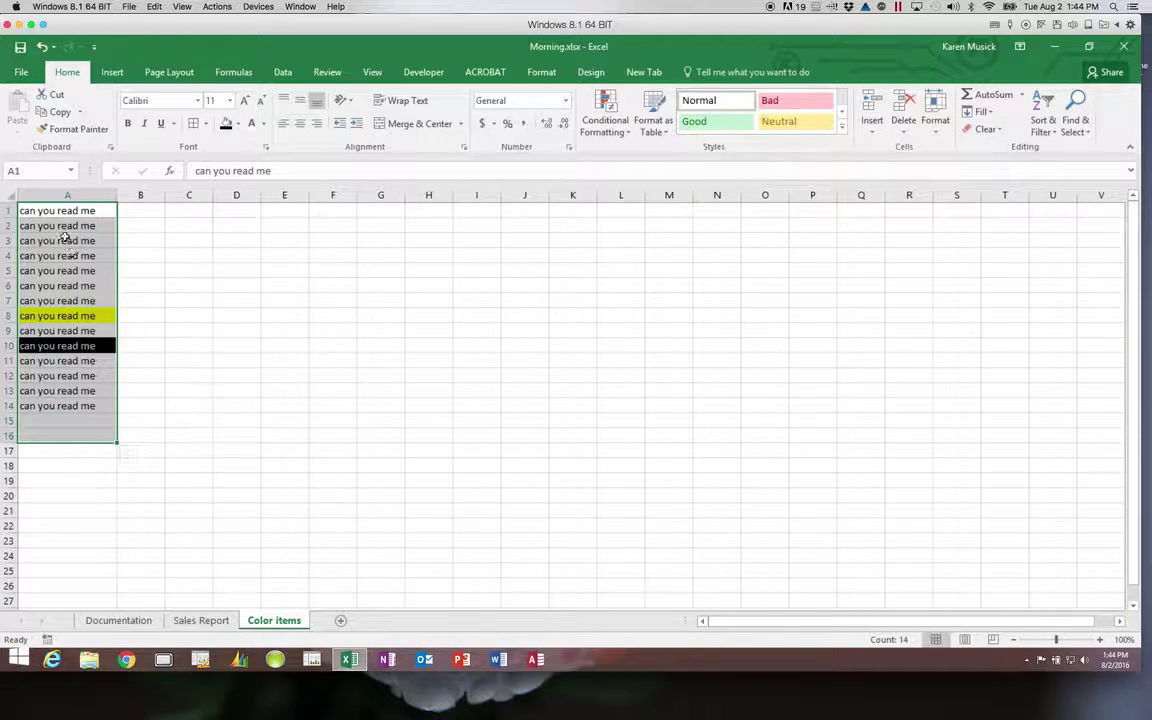
{"action": "left_click", "coordinate": [10, 195]}
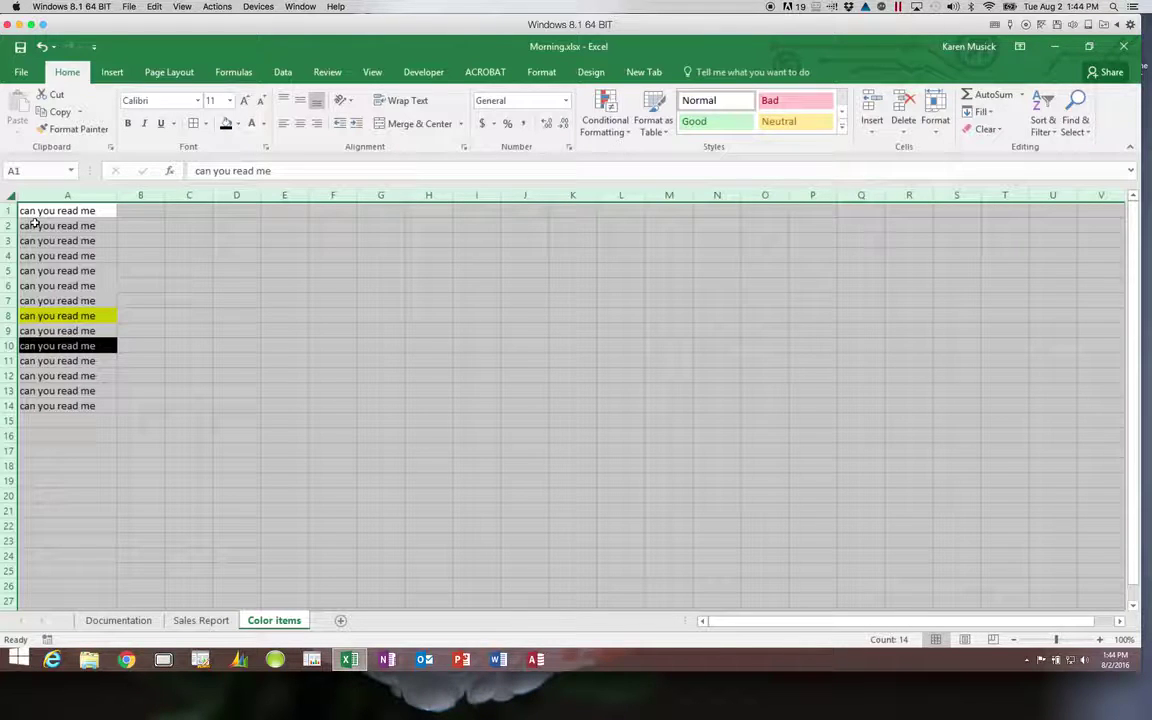
{"action": "left_click", "coordinate": [263, 124]}
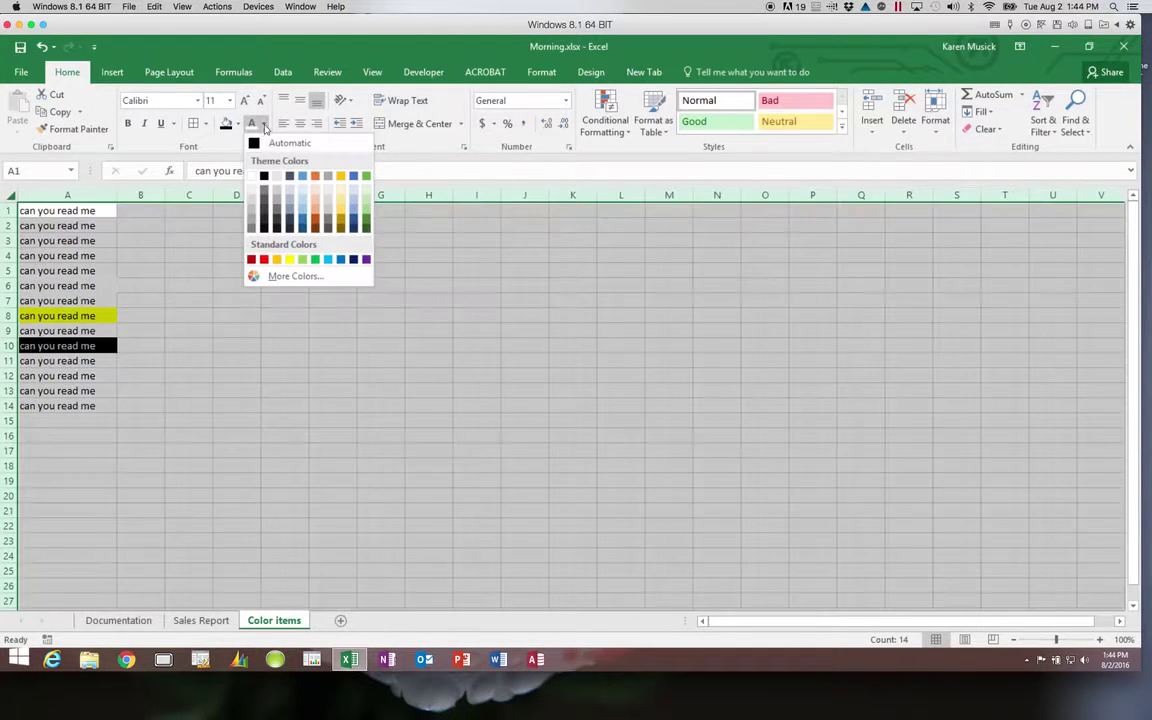
{"action": "left_click", "coordinate": [264, 124]}
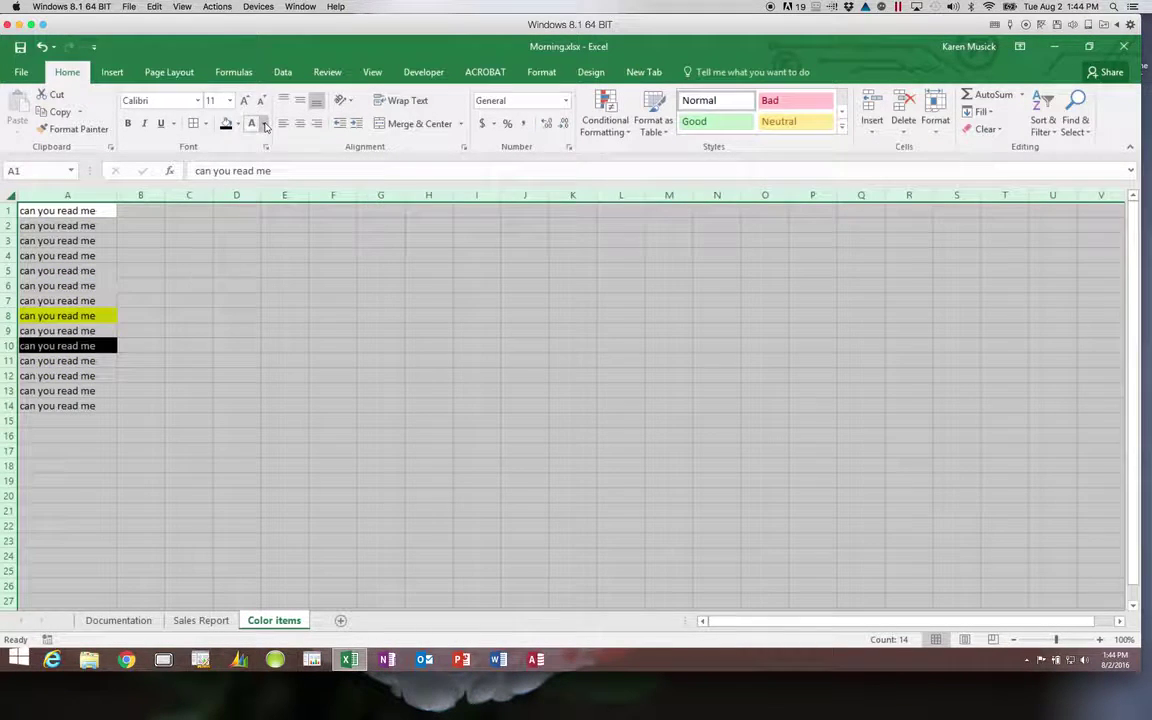
{"action": "left_click", "coordinate": [237, 123]}
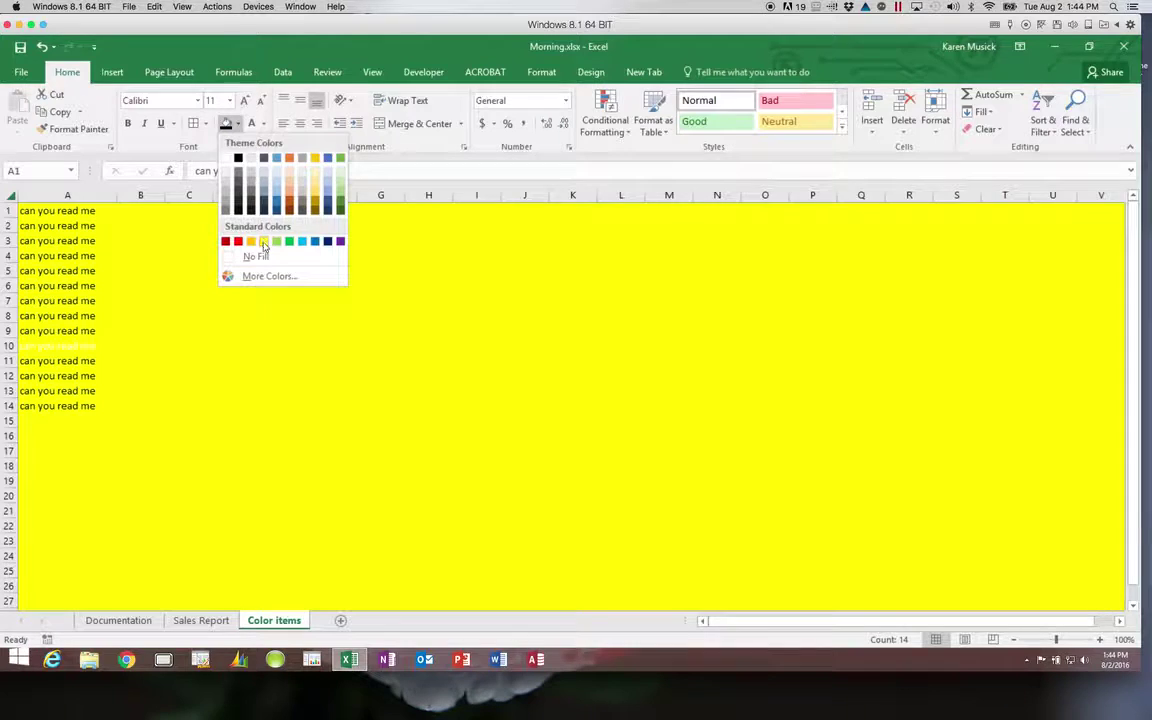
{"action": "left_click", "coordinate": [263, 242]}
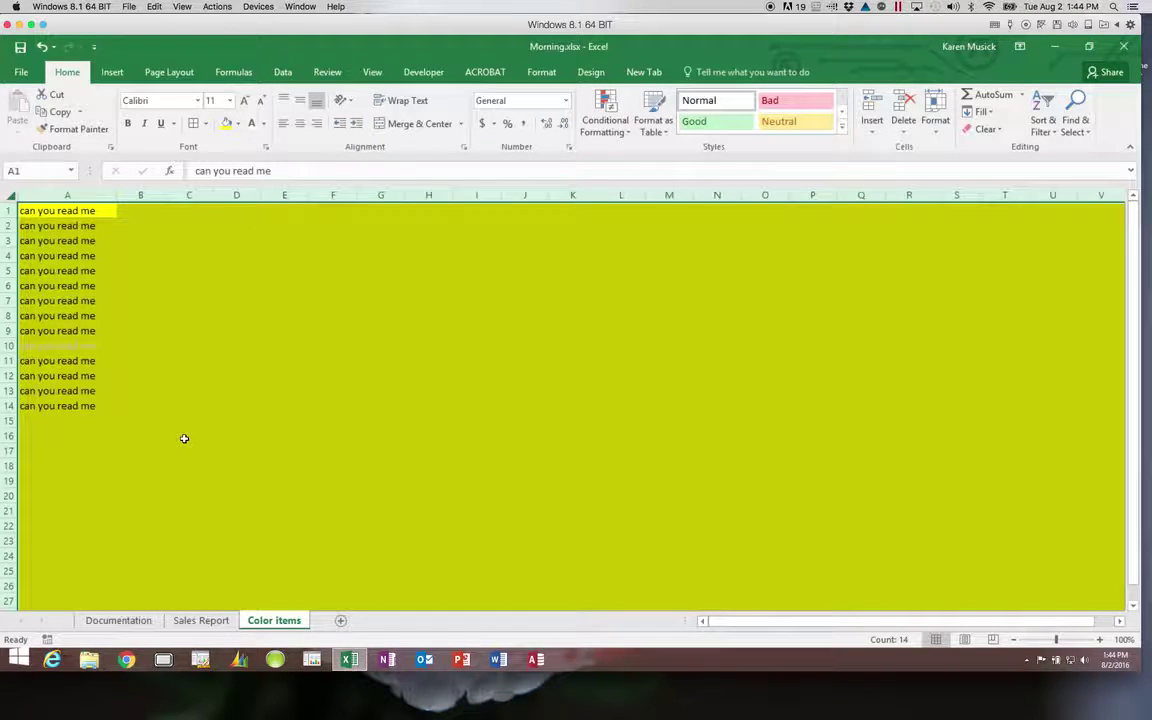
Step: Set the font color of the white text in cell A10 to Automatic
{"action": "left_click", "coordinate": [100, 345]}
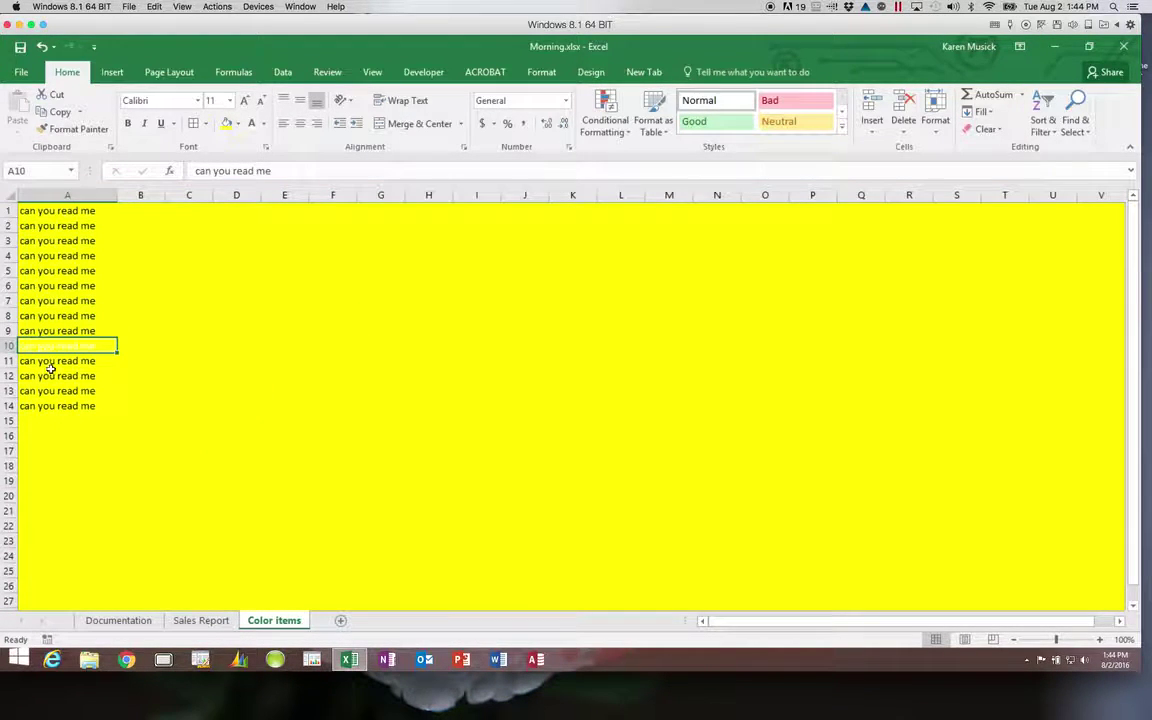
{"action": "left_click", "coordinate": [262, 123]}
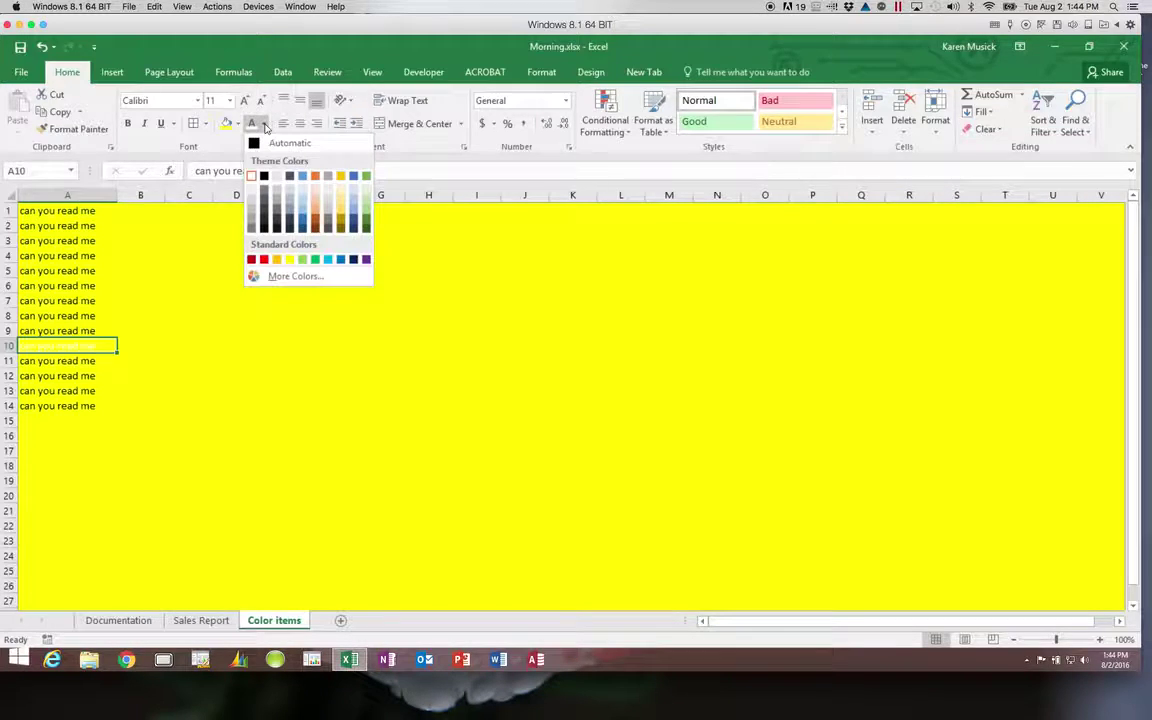
{"action": "left_click", "coordinate": [268, 143]}
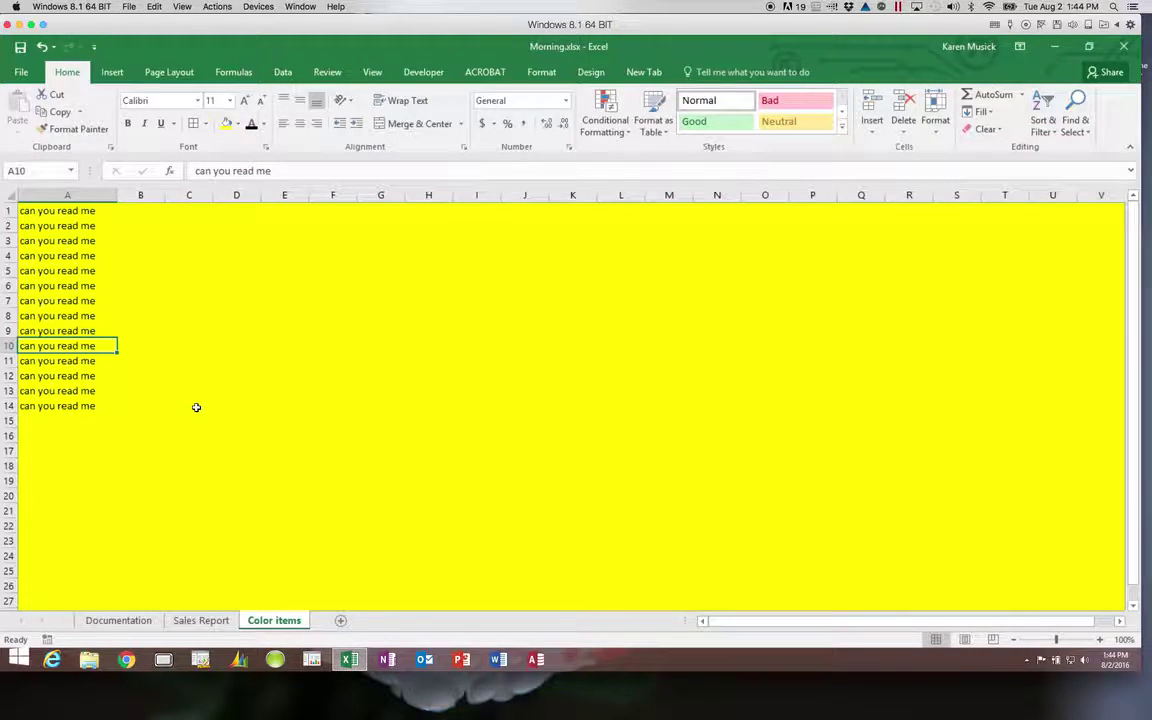
Step: Change the fill of the entire Color items sheet to the lightest gold theme color
{"action": "left_click", "coordinate": [9, 195]}
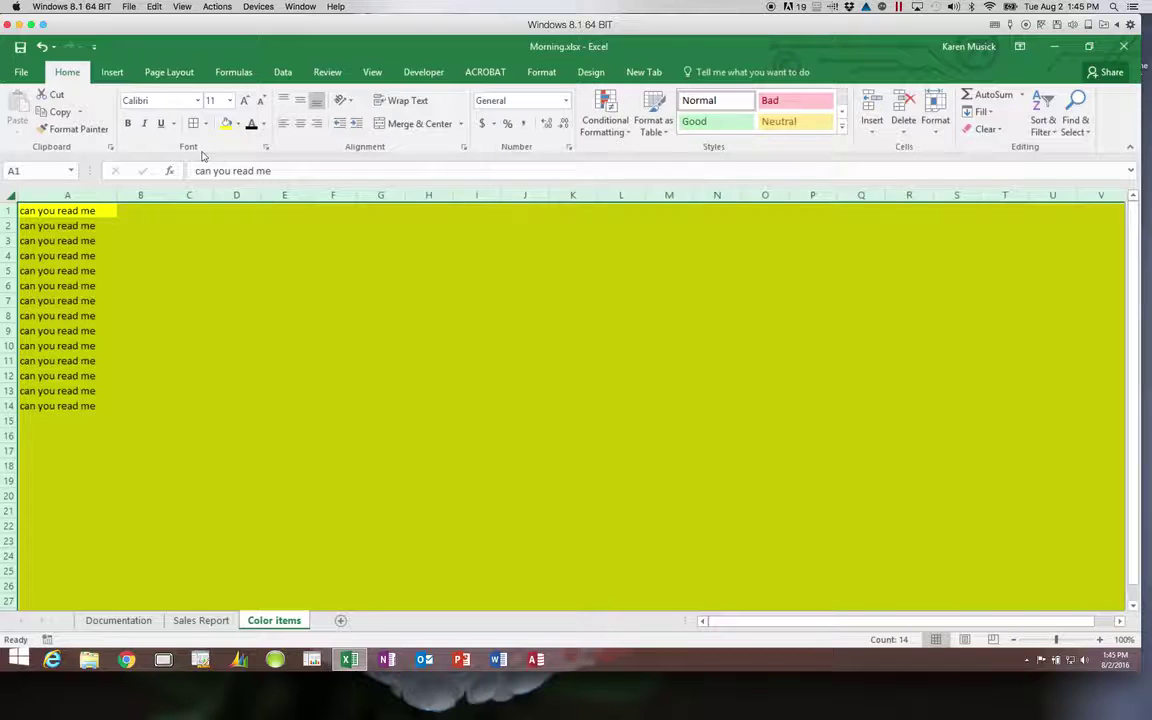
{"action": "left_click", "coordinate": [238, 123]}
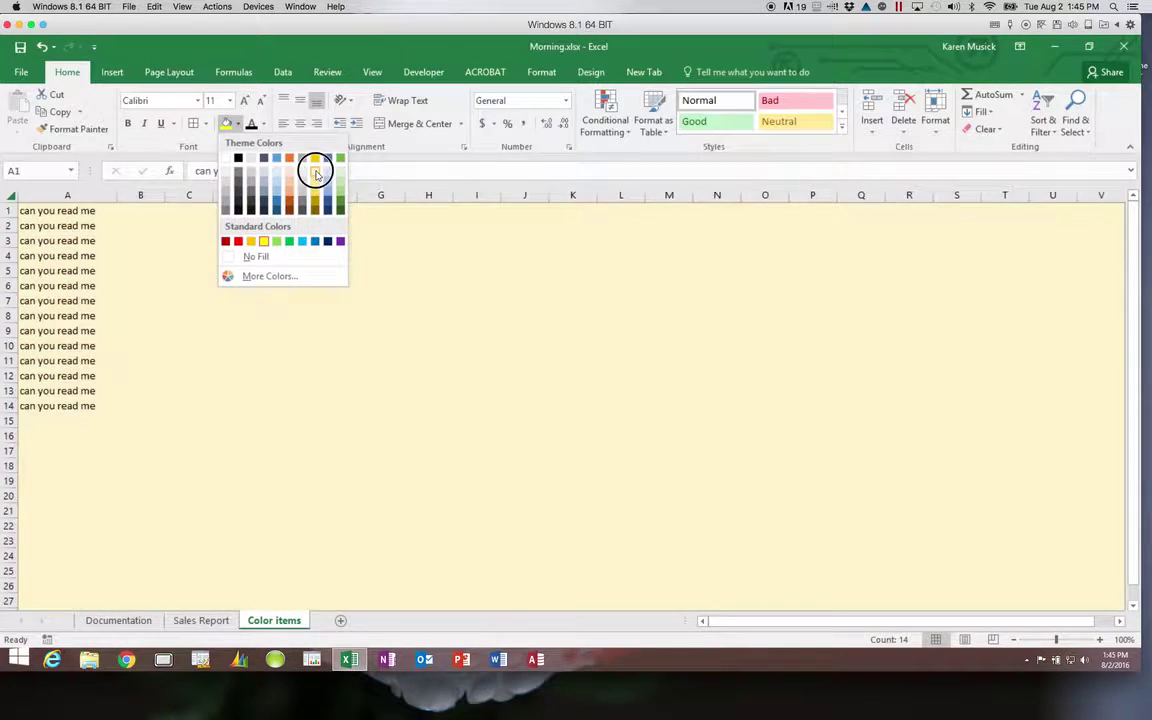
{"action": "left_click", "coordinate": [314, 168]}
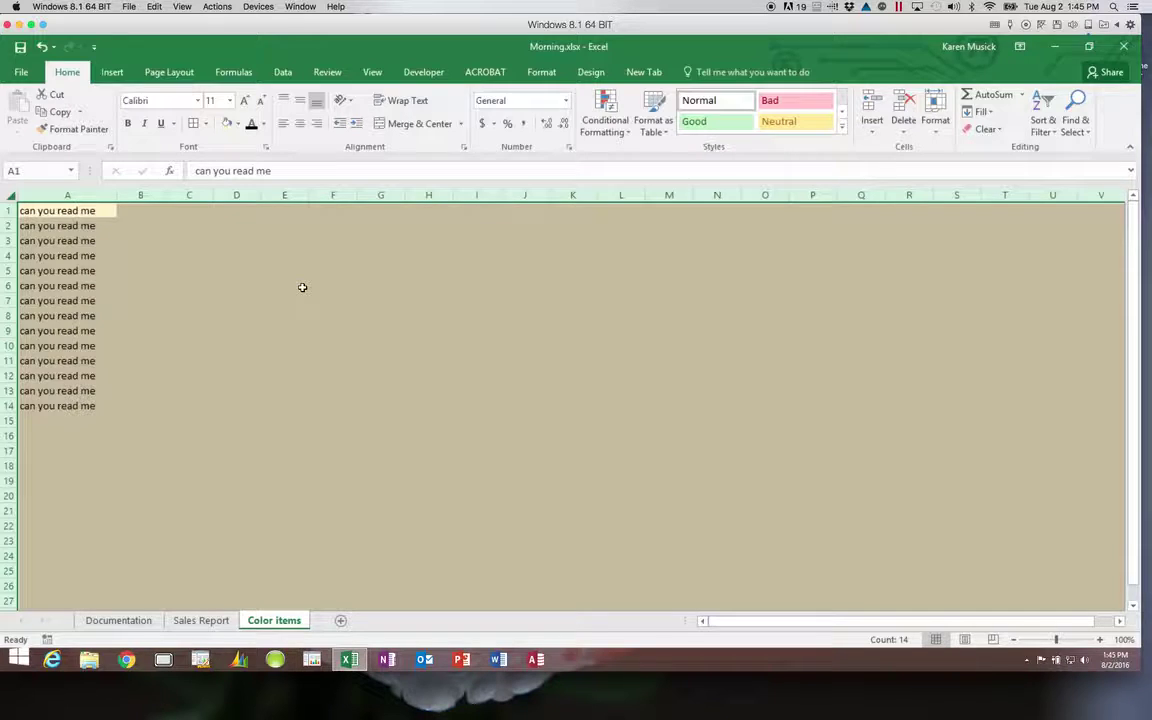
Step: Browse for a Documentation sheet background picture in the C: drive folder Data Files > IUPUI Fall 2016 Spr 2017 > Excel2 > Module
{"action": "left_click", "coordinate": [145, 622]}
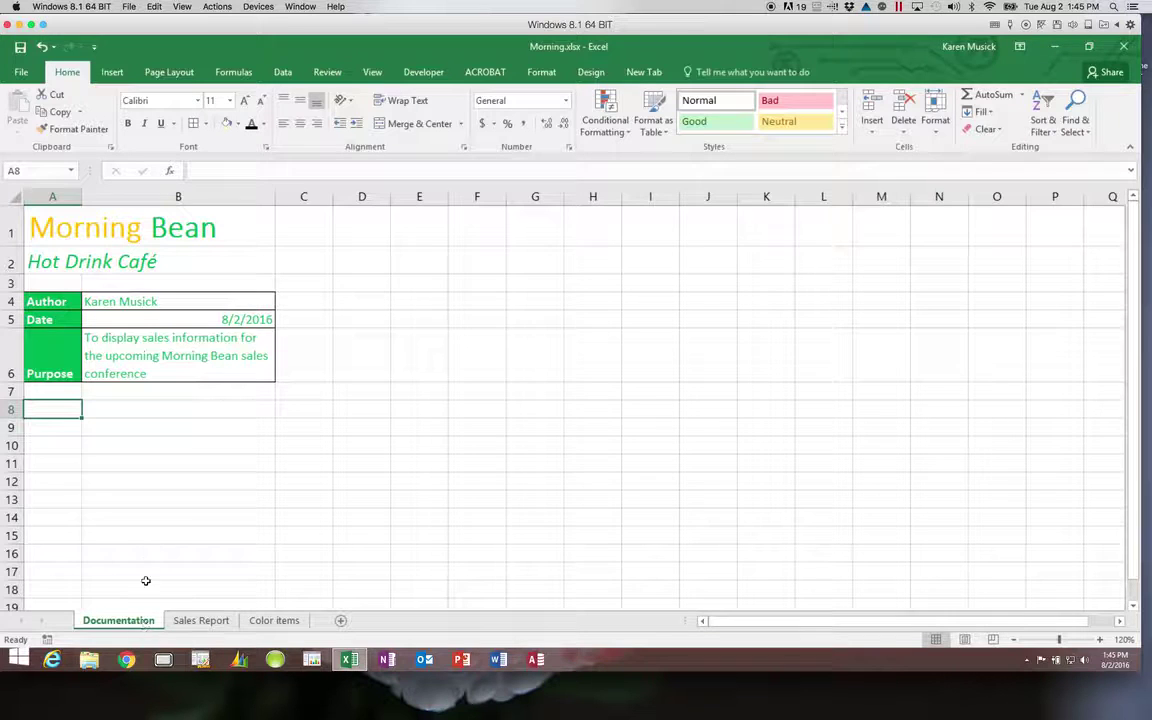
{"action": "left_click", "coordinate": [170, 72]}
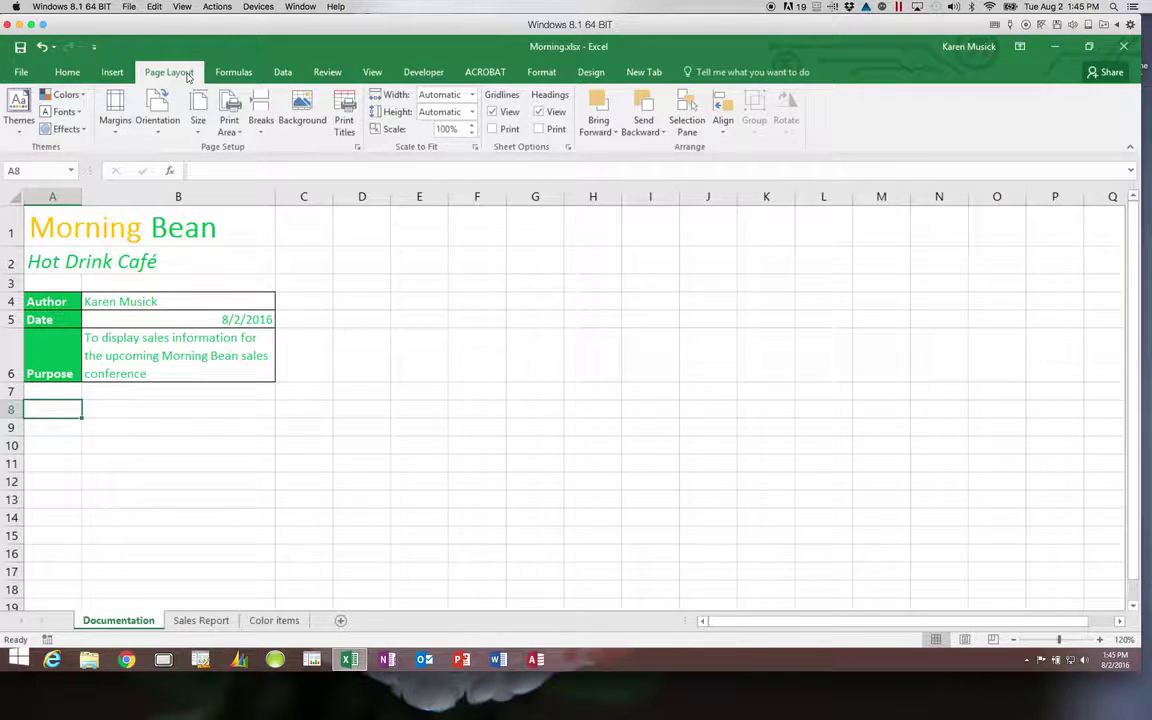
{"action": "left_click", "coordinate": [303, 121]}
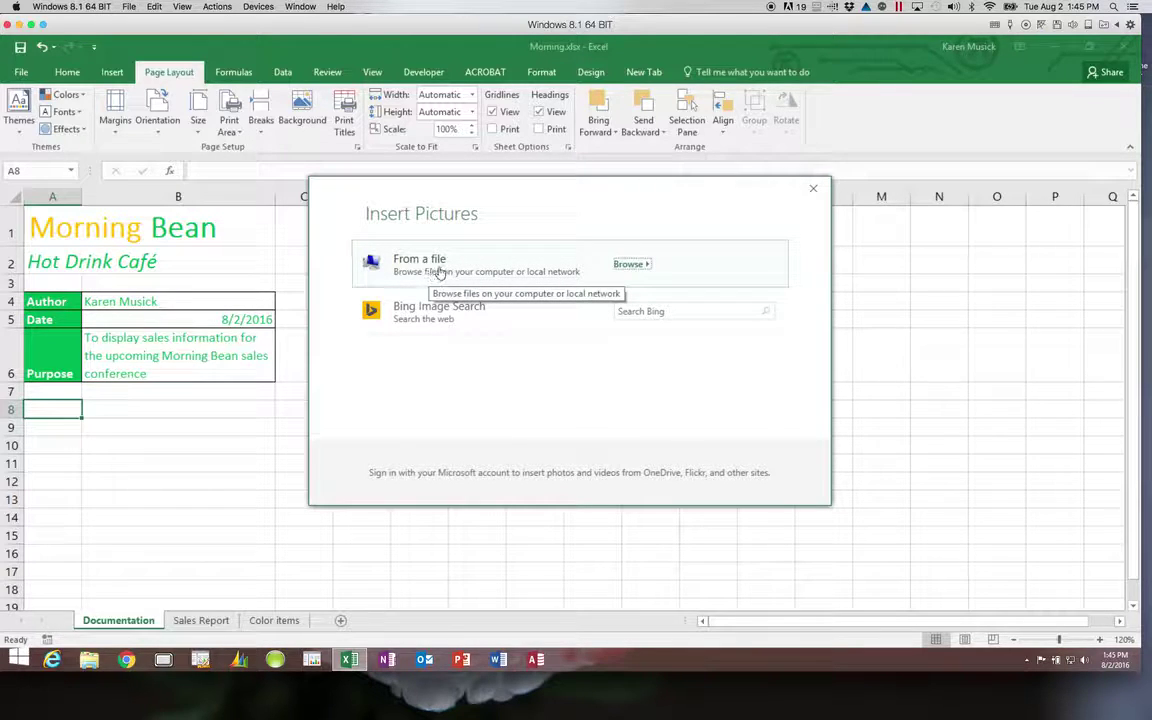
{"action": "left_click", "coordinate": [634, 264]}
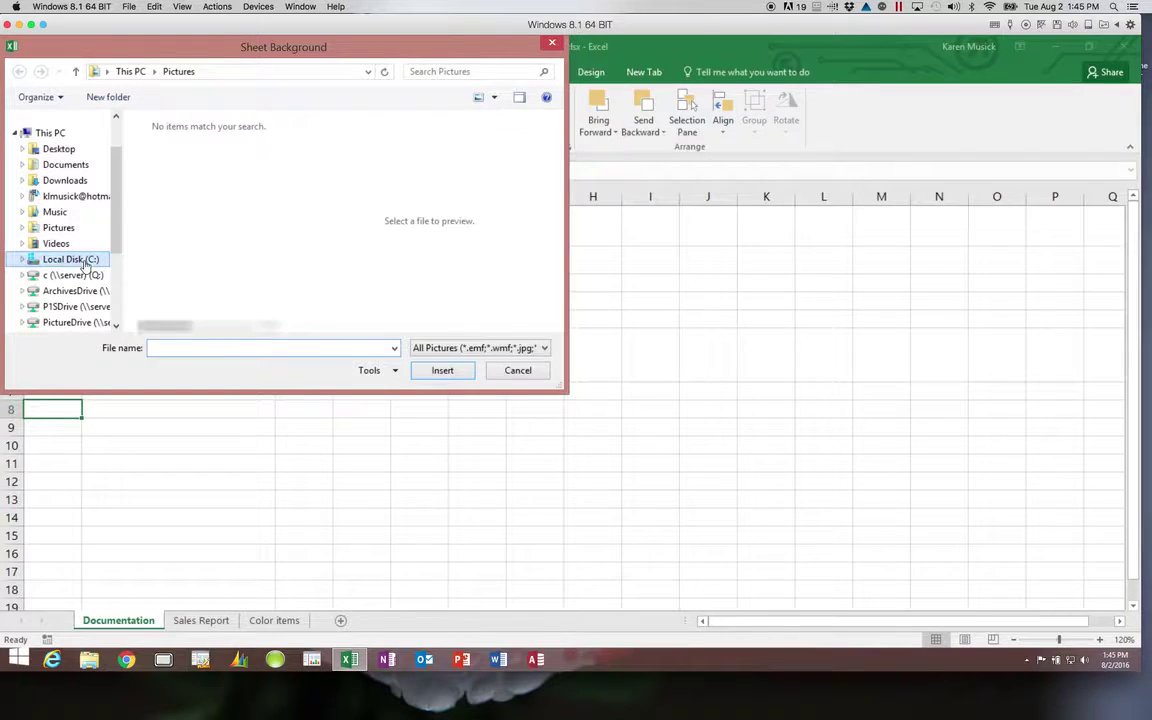
{"action": "left_click", "coordinate": [85, 262]}
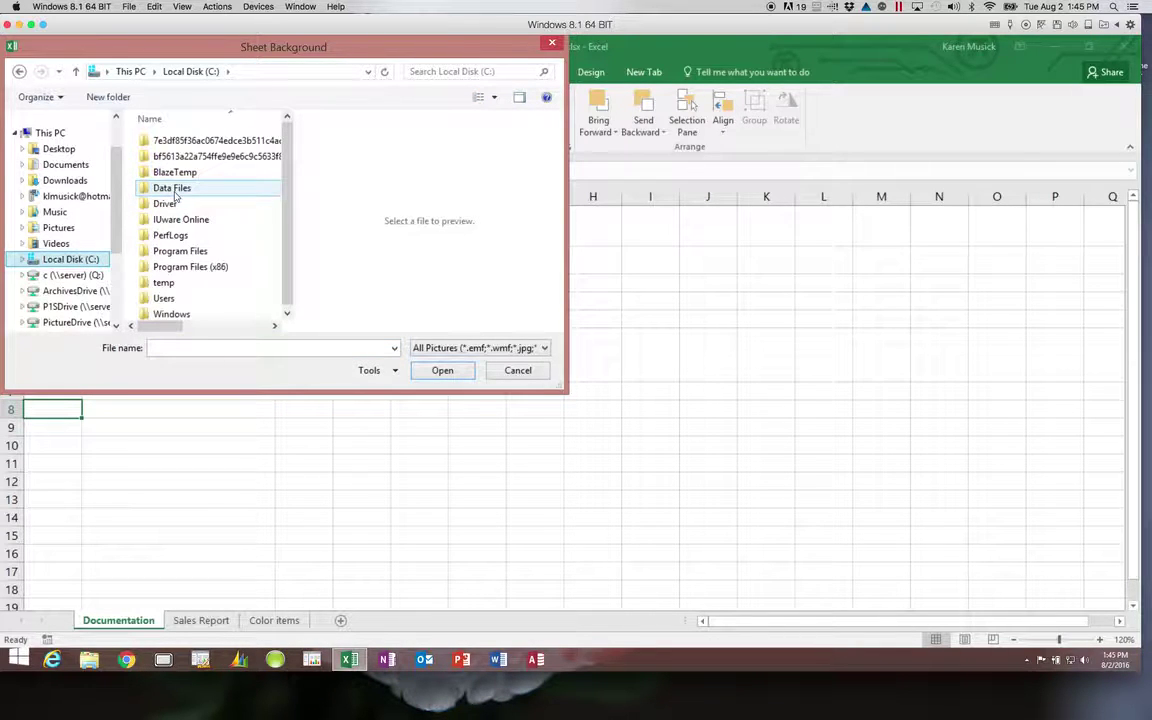
{"action": "left_click", "coordinate": [175, 191]}
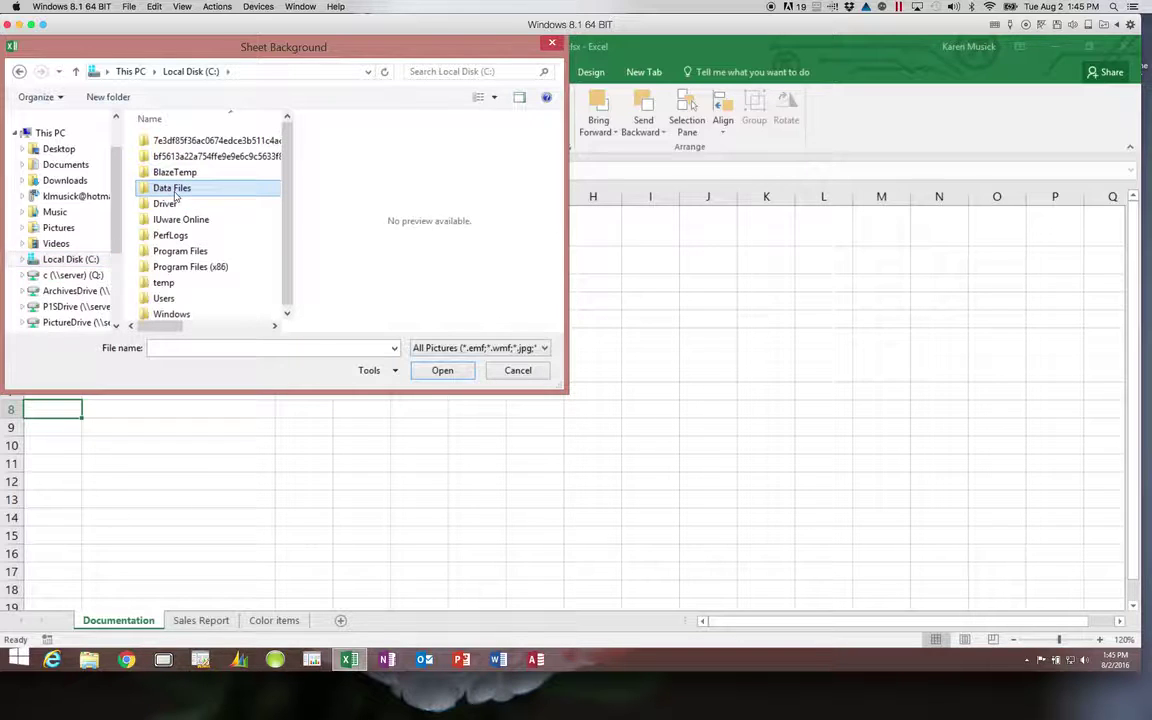
{"action": "double_click", "coordinate": [175, 191]}
{"action": "double_click", "coordinate": [175, 157]}
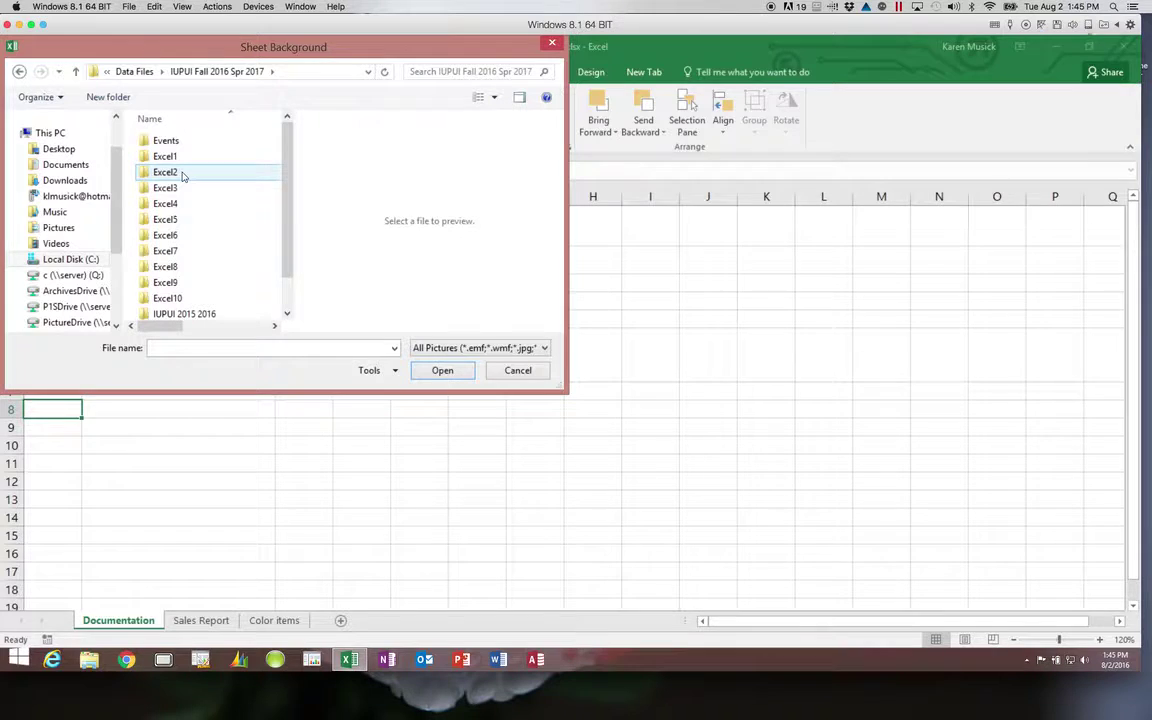
{"action": "double_click", "coordinate": [165, 172]}
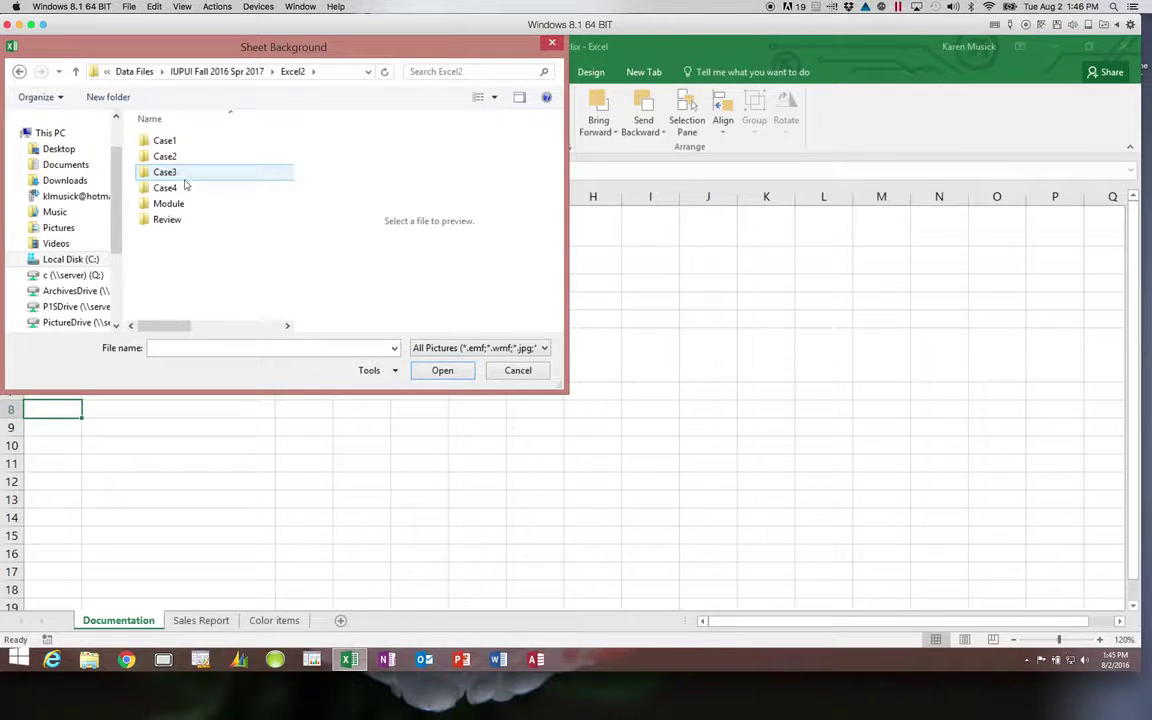
{"action": "double_click", "coordinate": [182, 206]}
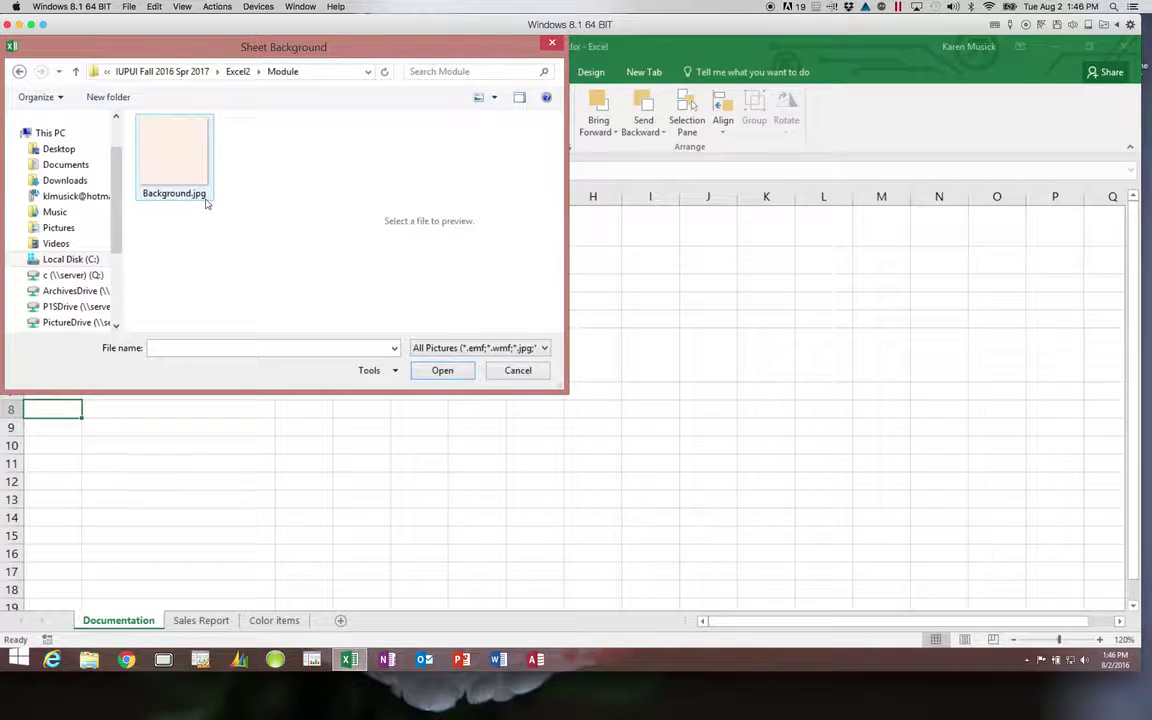
Step: Insert Background.jpg as the Documentation sheet's background and save the workbook
{"action": "left_click", "coordinate": [185, 165]}
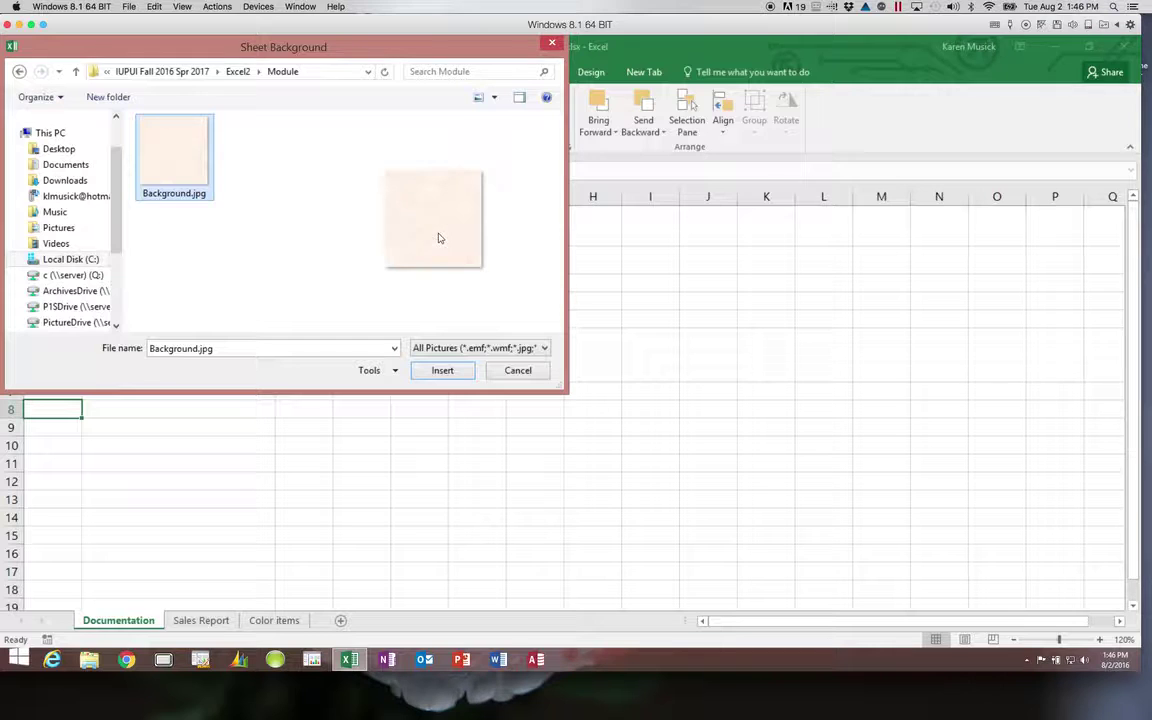
{"action": "left_click", "coordinate": [442, 373]}
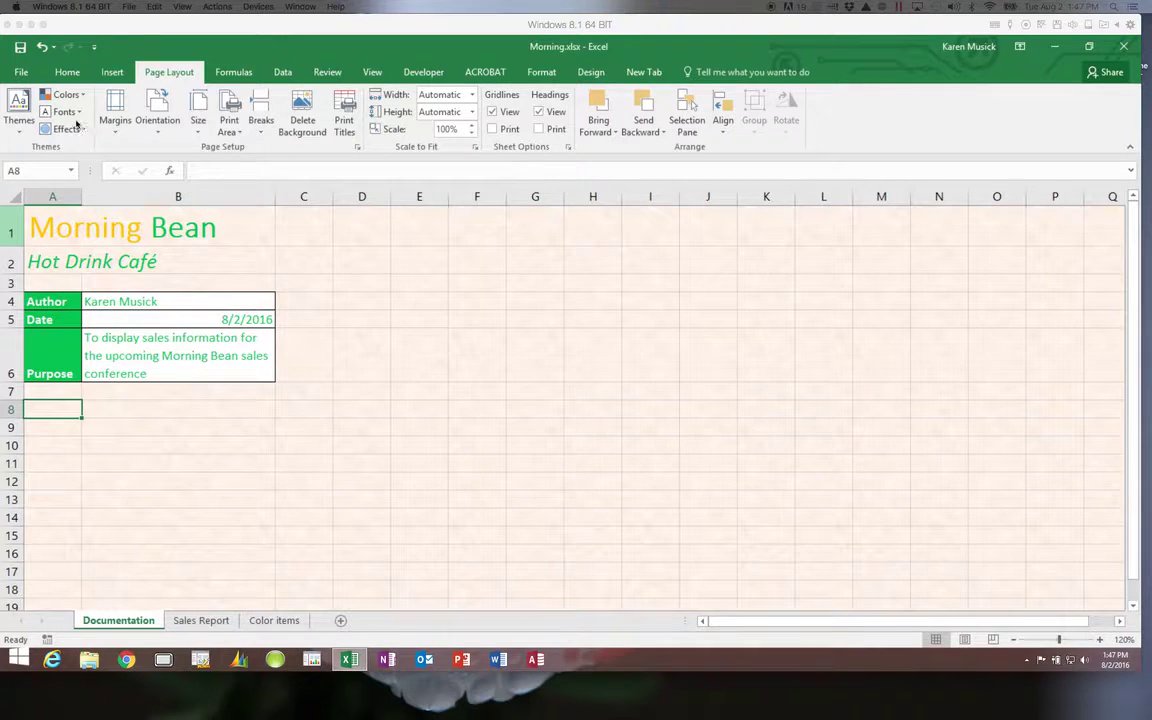
{"action": "left_click", "coordinate": [20, 50]}
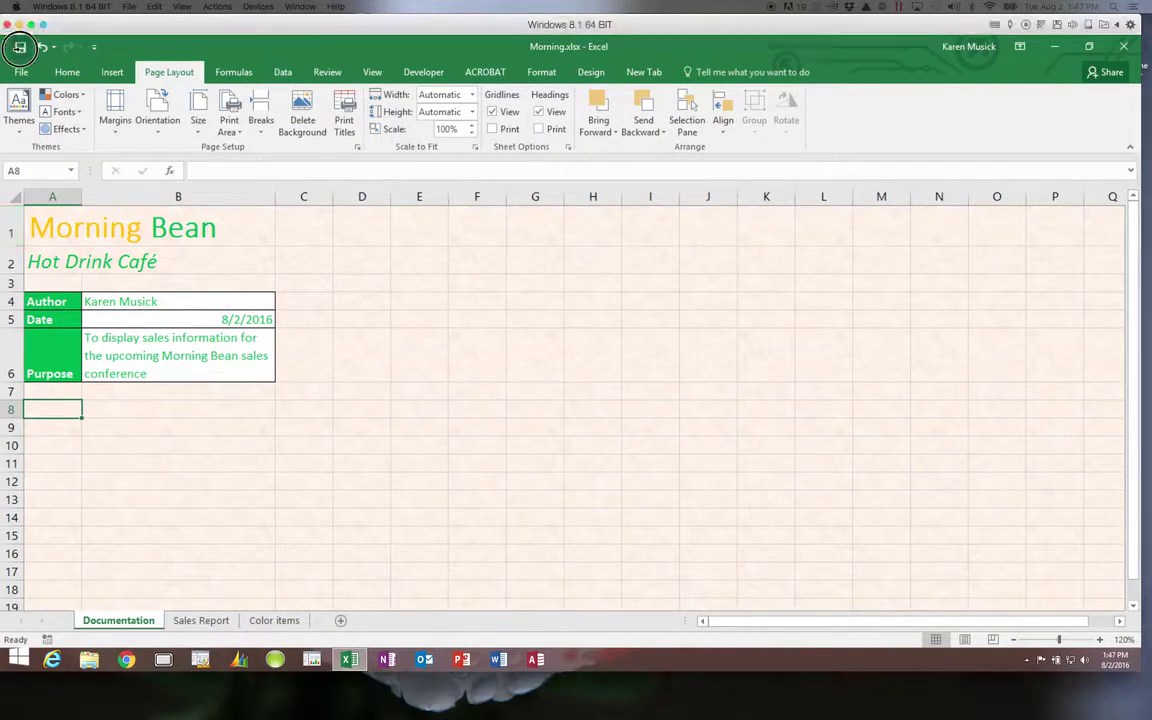